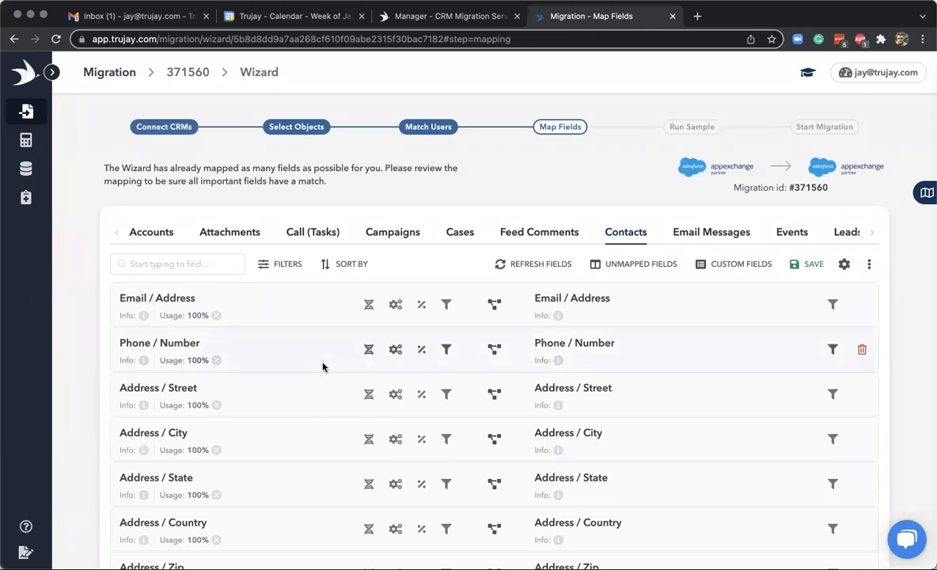
Look over the first page of Contacts field mappings and the full range of objects available for mapping
scroll(476, 387, "down", 2)
scroll(476, 387, "down", 4)
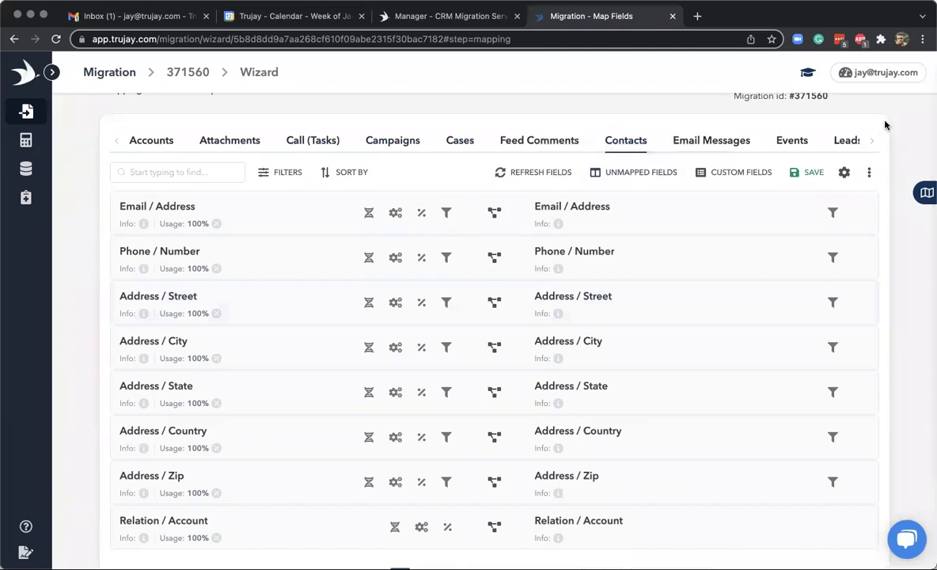
scroll(817, 142, "right", 5)
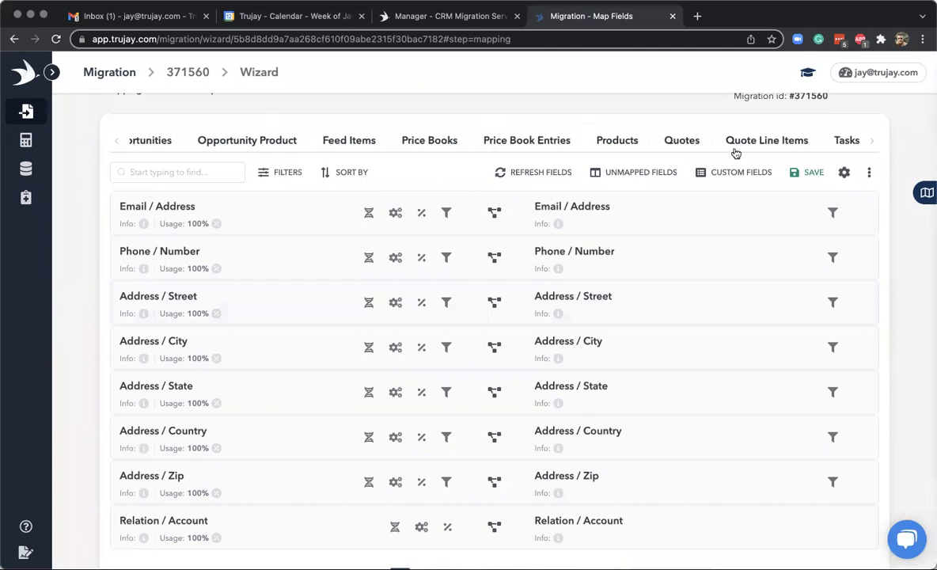
left_click(118, 141)
left_click(118, 141)
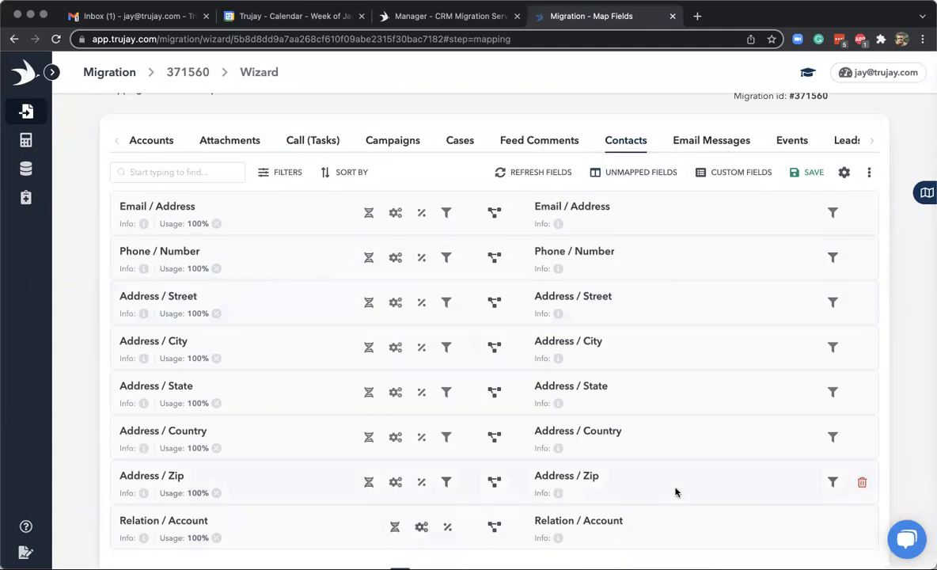
Review the second page of Contacts field mappings, including the usage percentage of each source field
scroll(361, 451, "down", 3)
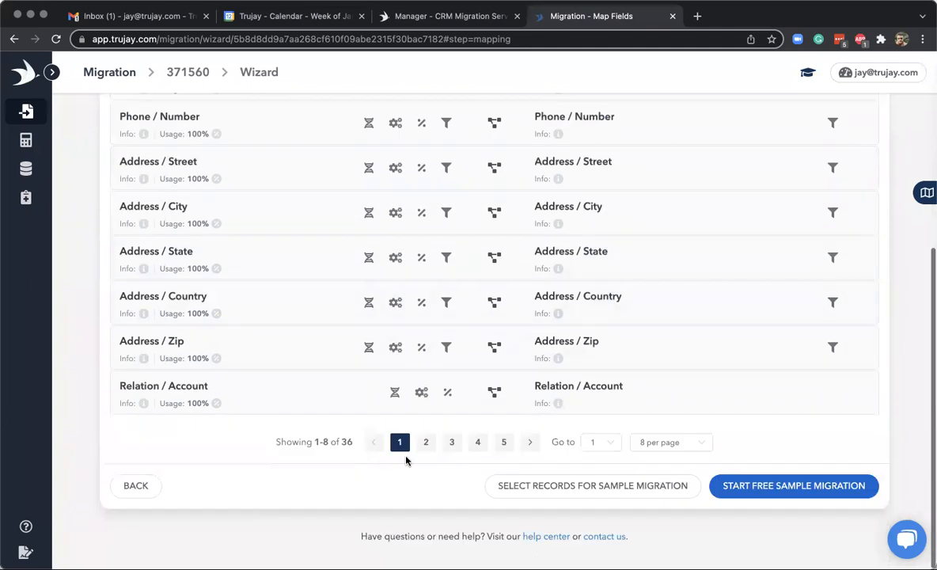
left_click(426, 442)
scroll(445, 309, "up", 1)
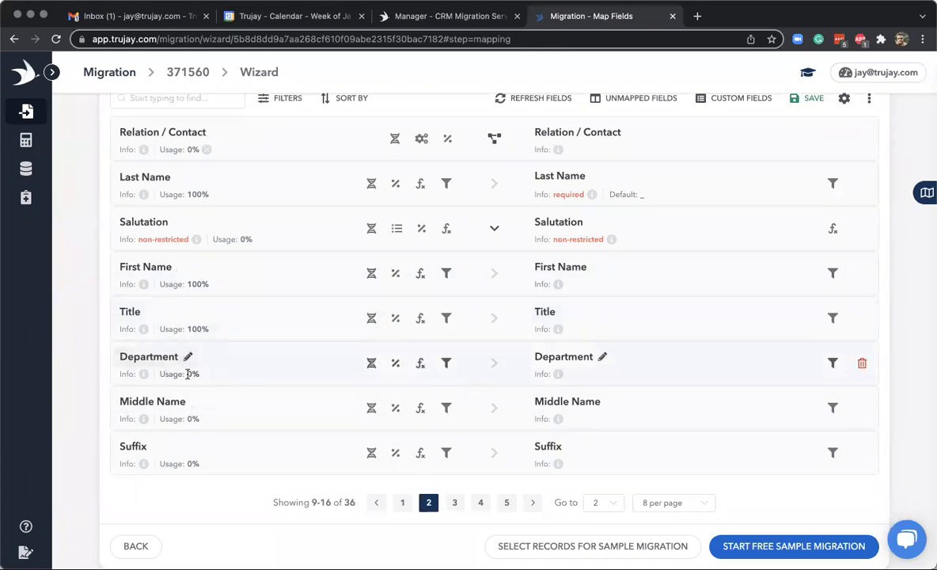
scroll(196, 371, "up", 3)
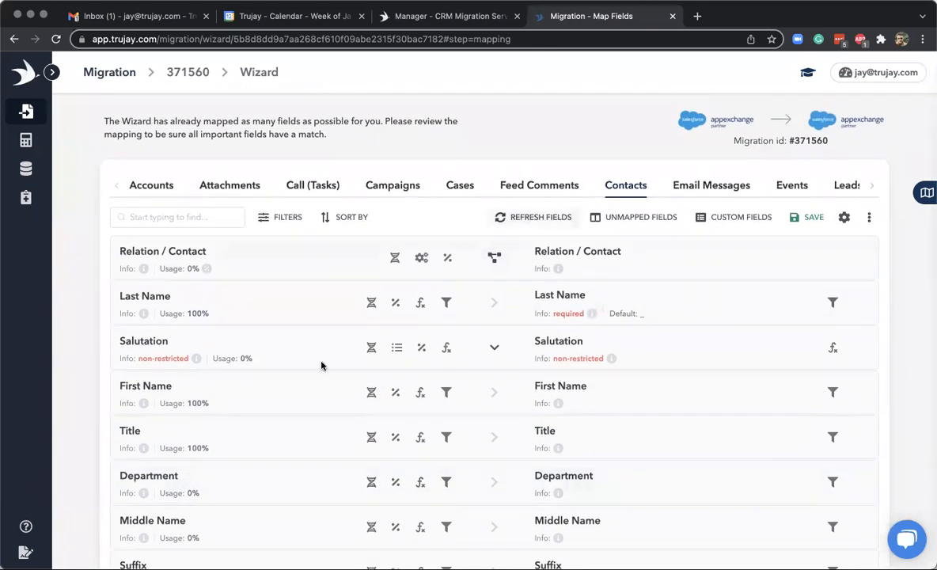
scroll(309, 372, "down", 4)
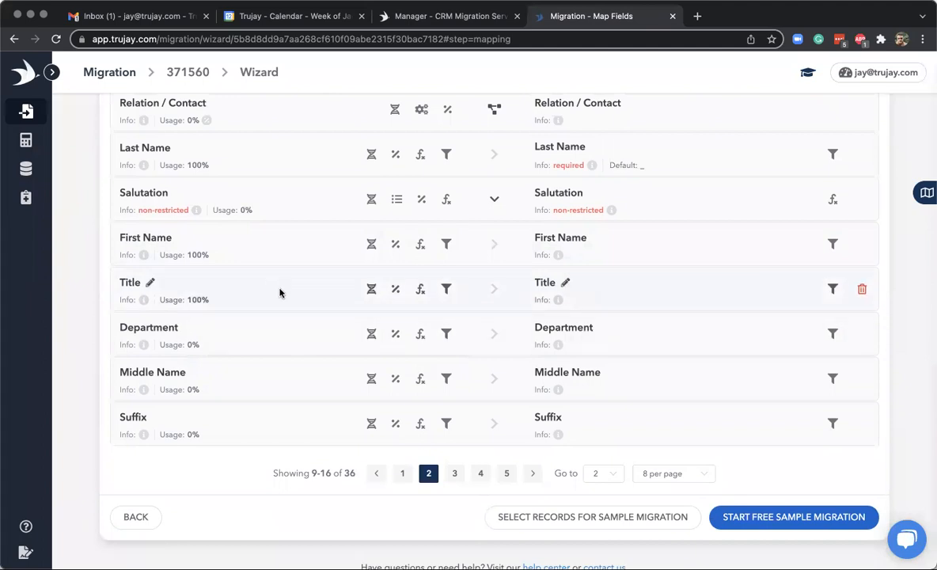
Count the unique values in the source Title field of the Contacts mapping
left_click(372, 289)
mouse_move(356, 295)
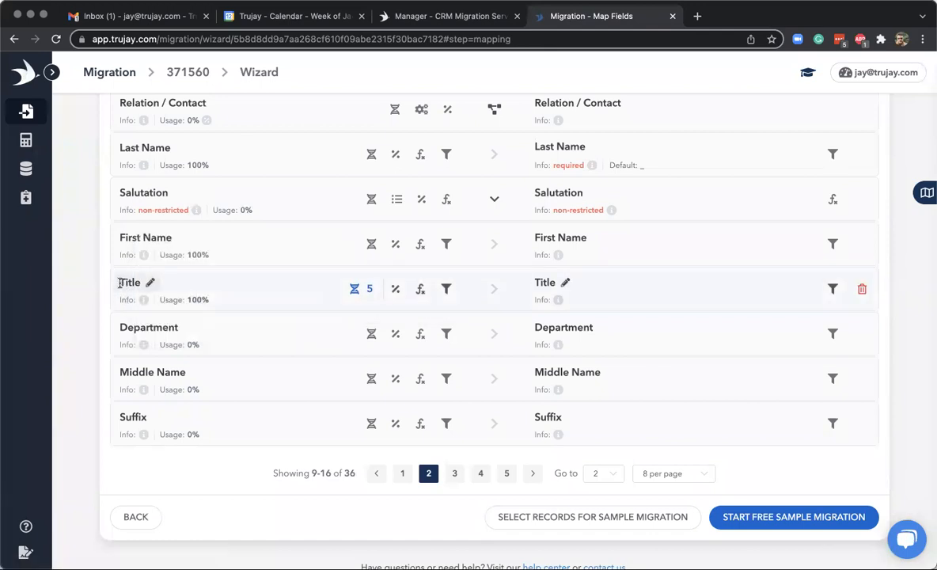
mouse_move(144, 305)
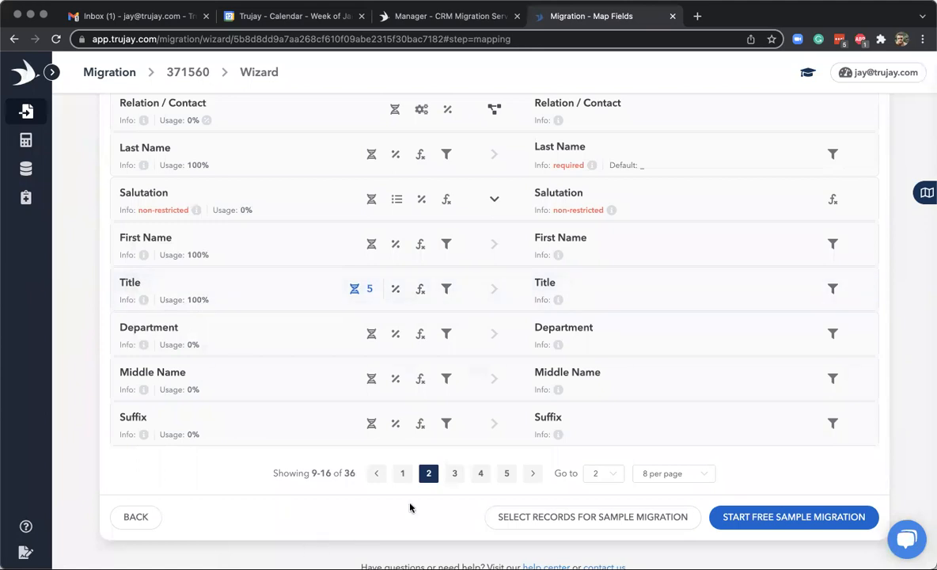
Review the third page of Contacts field mappings, covering the hidden fields and those without a target field
left_click(458, 475)
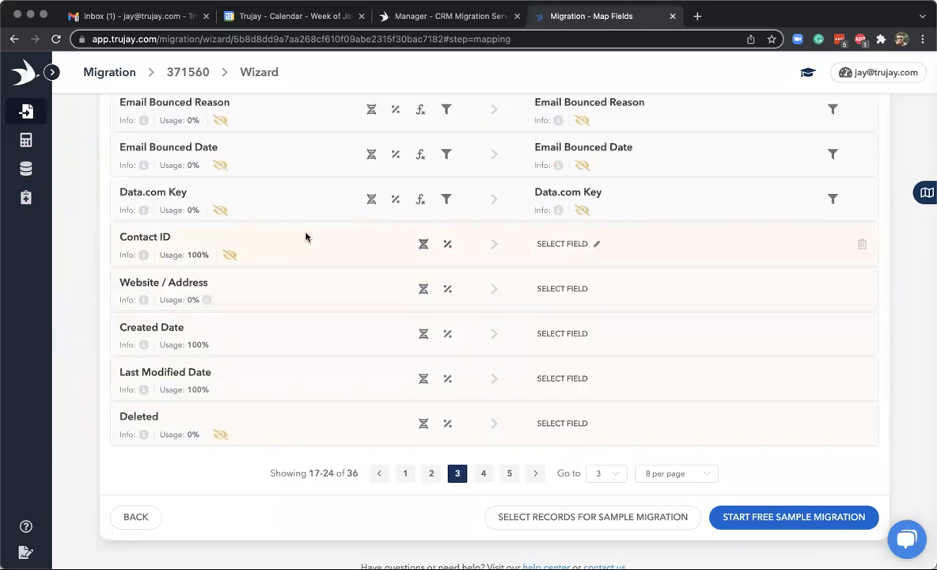
scroll(305, 236, "up", 2)
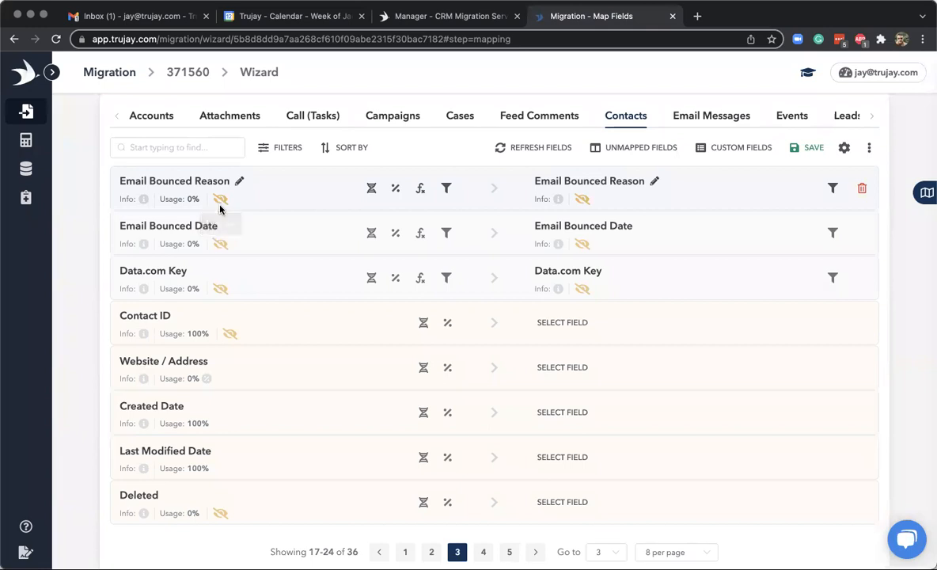
scroll(398, 391, "down", 3)
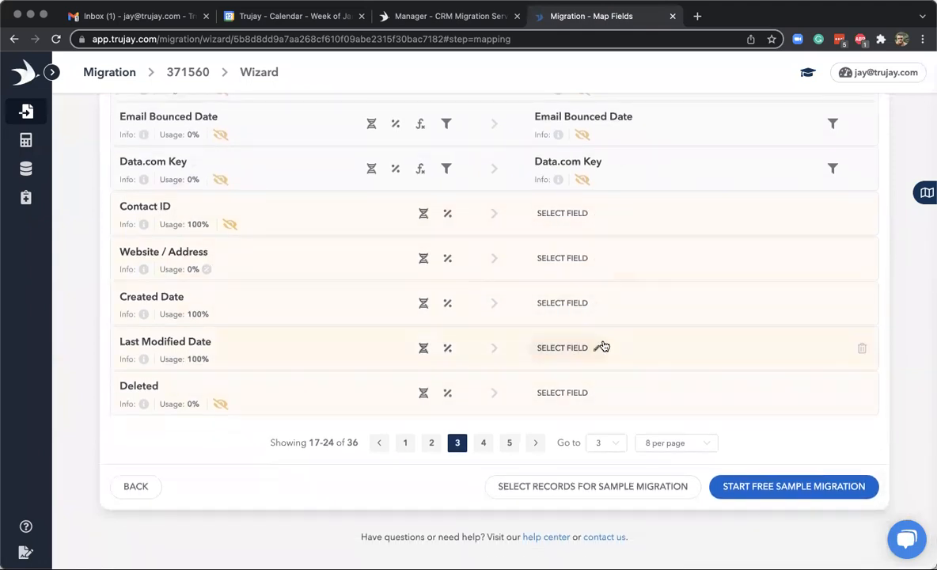
View the target fields available for the unmapped Contact ID and leave the chooser without applying one
left_click(594, 214)
scroll(536, 424, "down", 1)
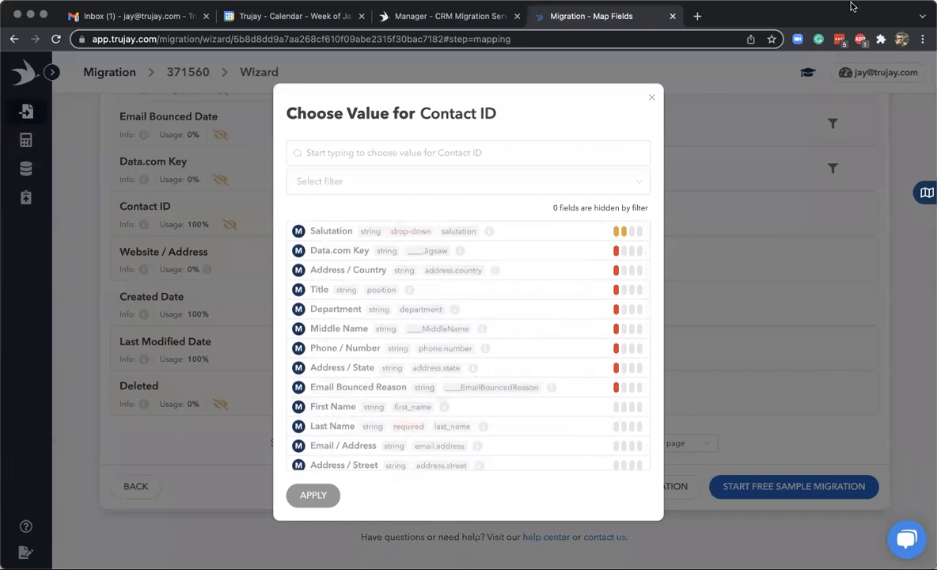
left_click(650, 99)
Open the Contacts custom fields and have both Favorite fruit and Eats fruit regularly? selected for creation
scroll(703, 295, "up", 5)
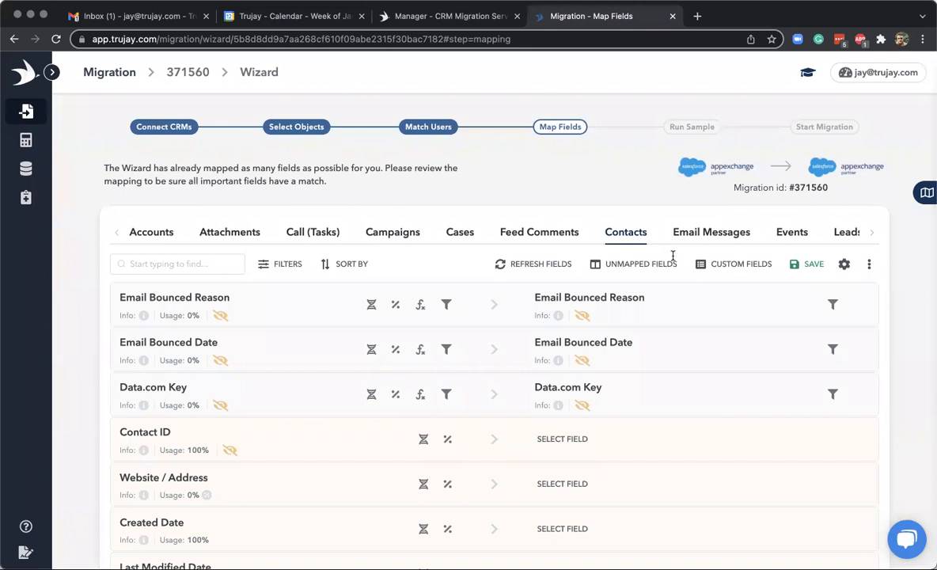
left_click(742, 265)
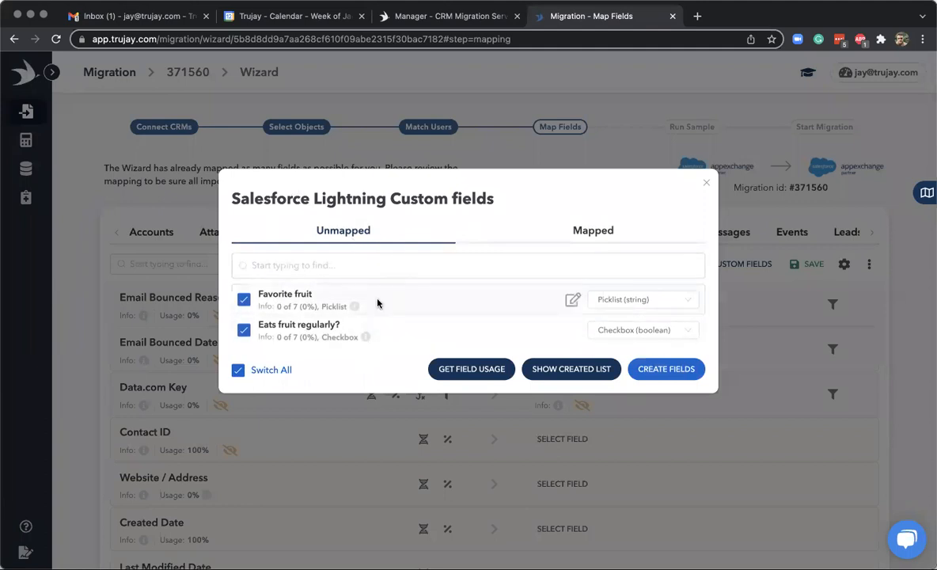
left_click(244, 299)
left_click(244, 331)
left_click(244, 301)
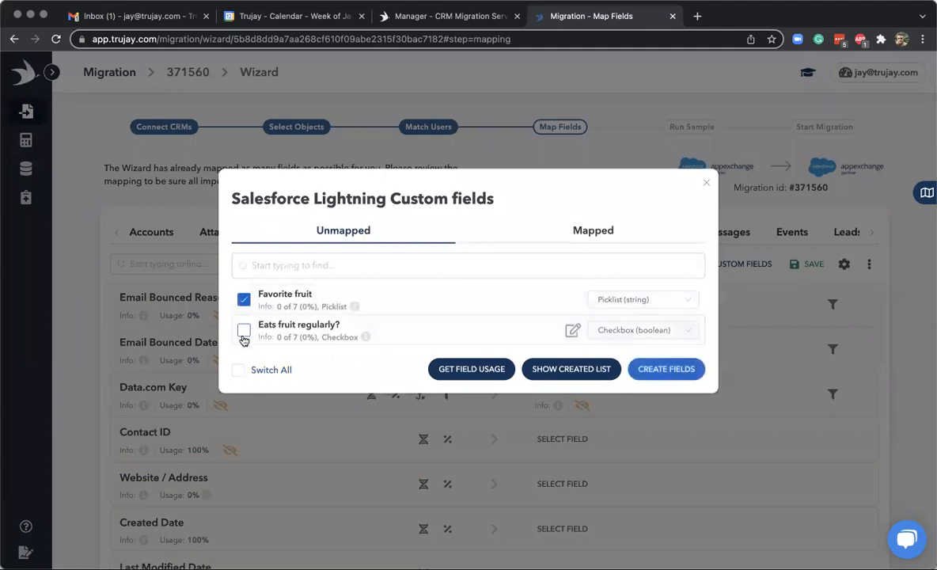
left_click(244, 330)
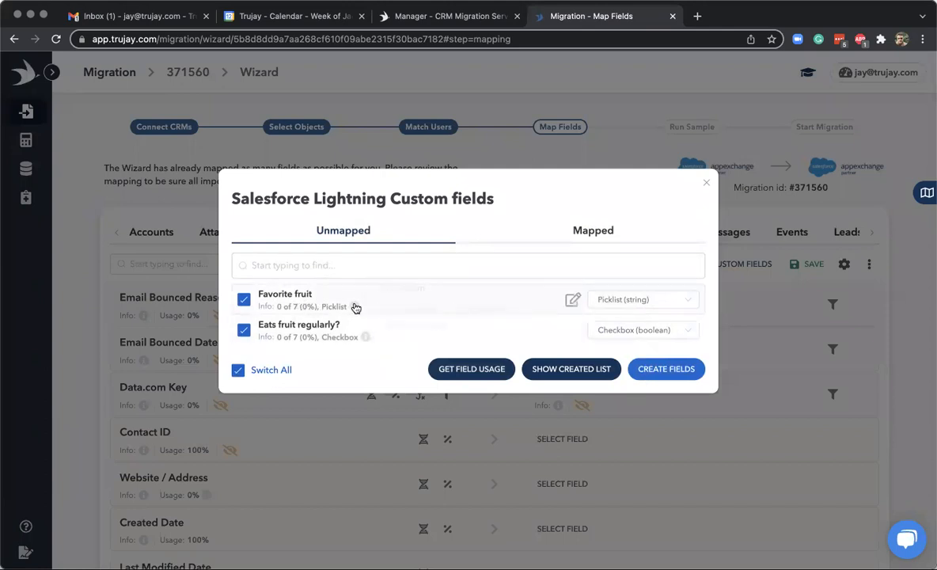
mouse_move(355, 309)
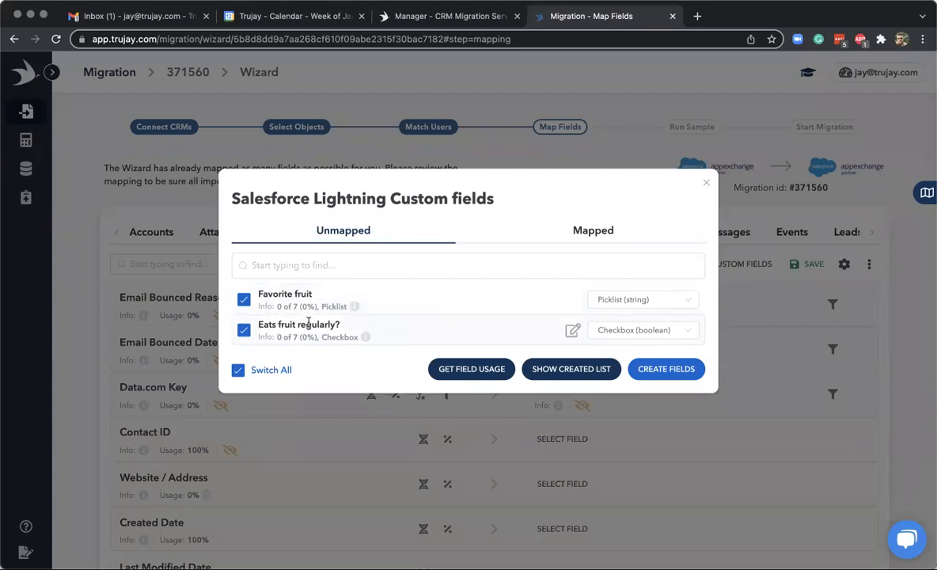
Edit the "Eats fruit regularly?" custom field, changing its label to "Regularly eats fruit"
left_click(570, 331)
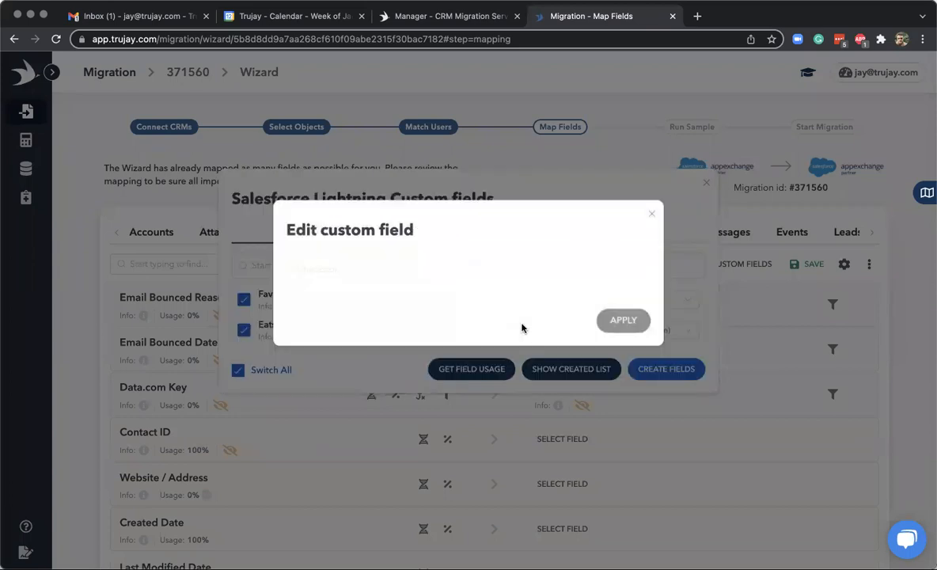
left_click_drag(393, 201, 507, 201)
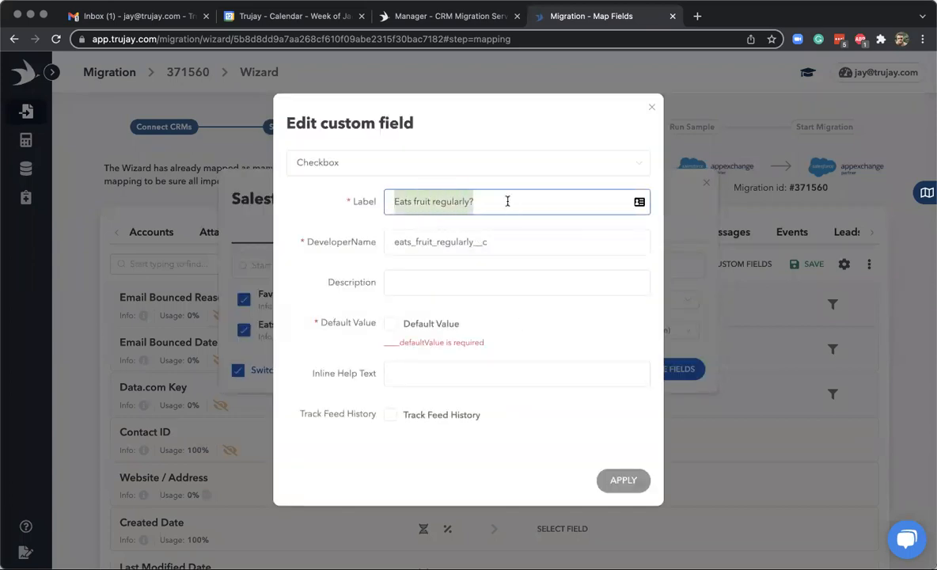
type("Reguarly eats frui")
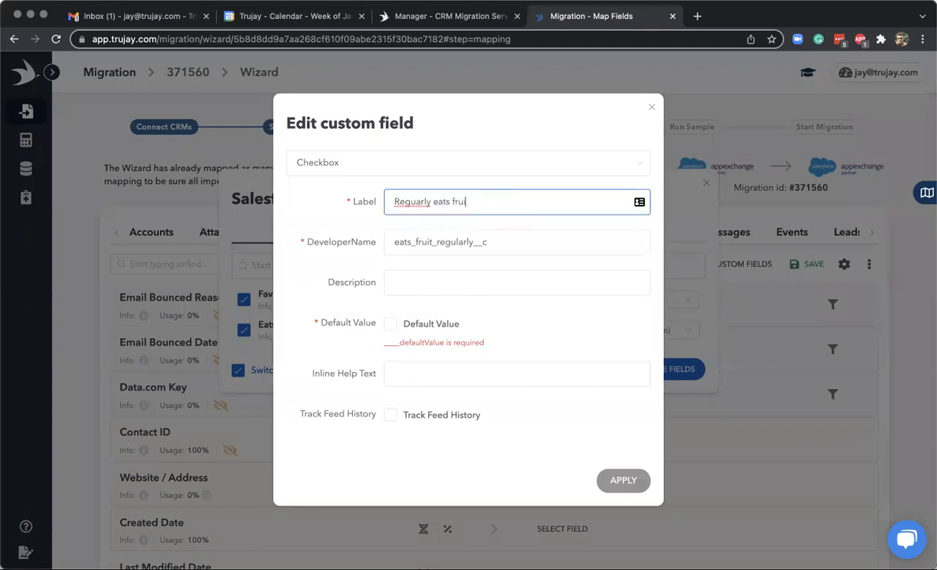
left_click(423, 201)
key("BackSpace")
key("BackSpace")
type("larl")
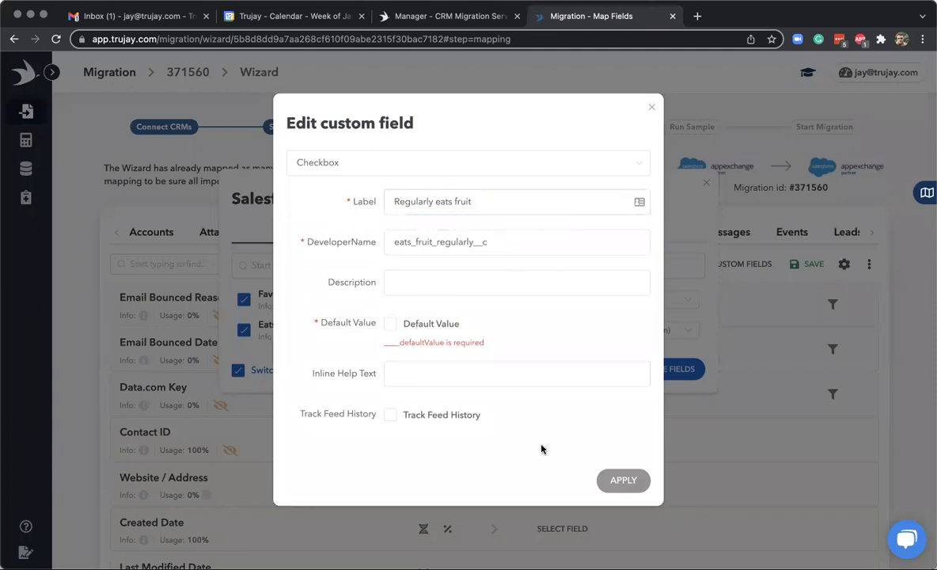
Explicitly set the checkbox field's Default Value to unchecked and apply the custom field edits
left_click(389, 325)
left_click(390, 328)
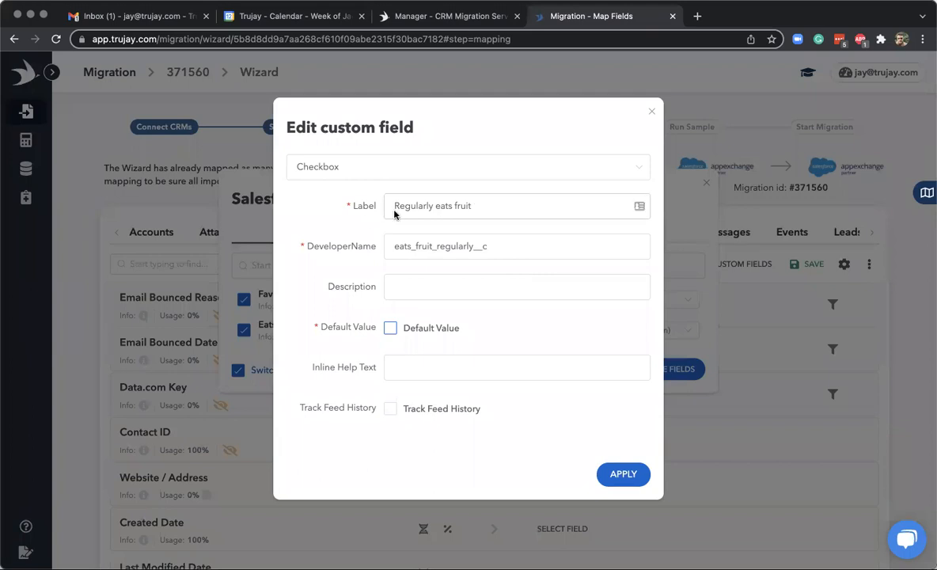
left_click(625, 478)
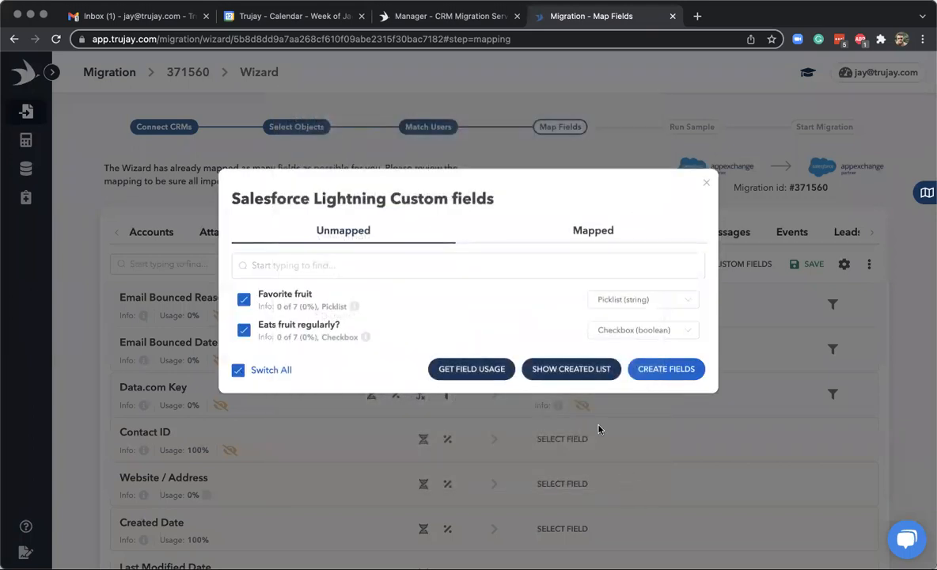
Create the two selected custom fields in the target CRM and close the custom field windows
left_click(673, 371)
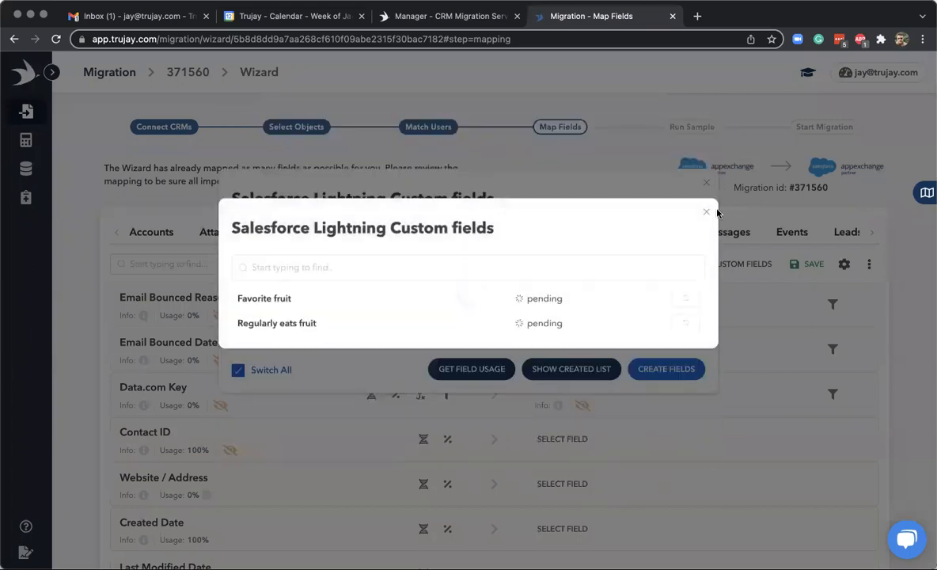
left_click(709, 217)
left_click(706, 182)
Return to the first page of the Contacts mappings and look for the newly created custom fields
scroll(435, 398, "down", 5)
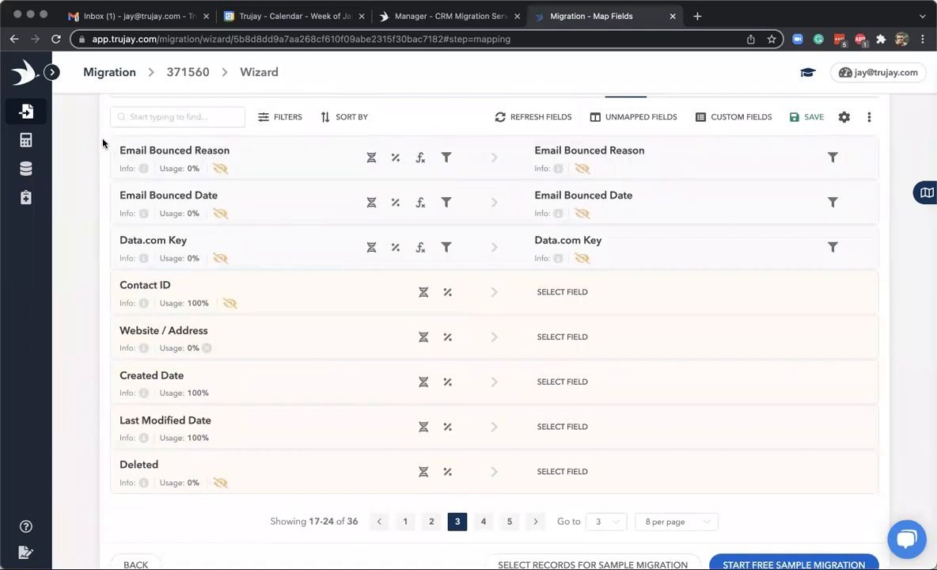
left_click(405, 522)
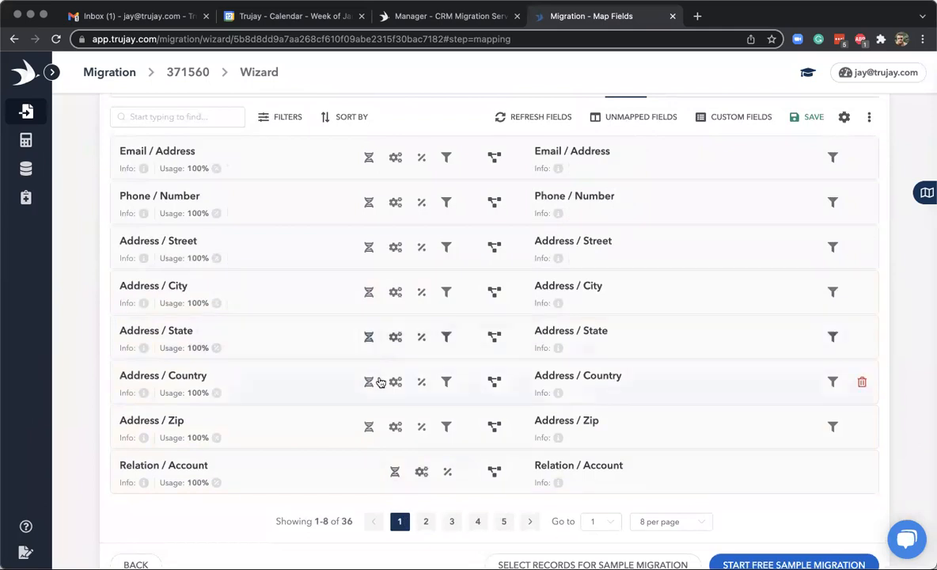
scroll(448, 377, "up", 1)
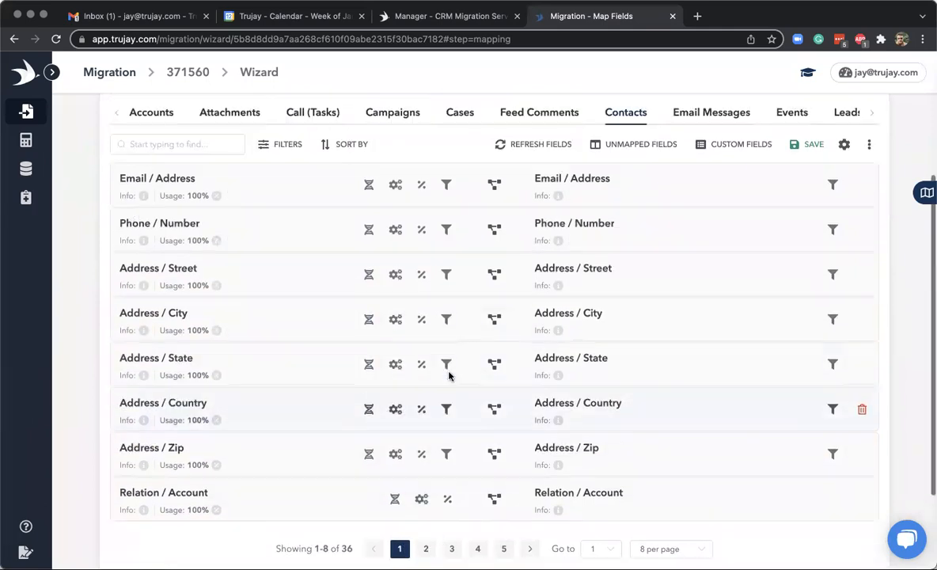
scroll(478, 380, "down", 1)
scroll(489, 356, "up", 1)
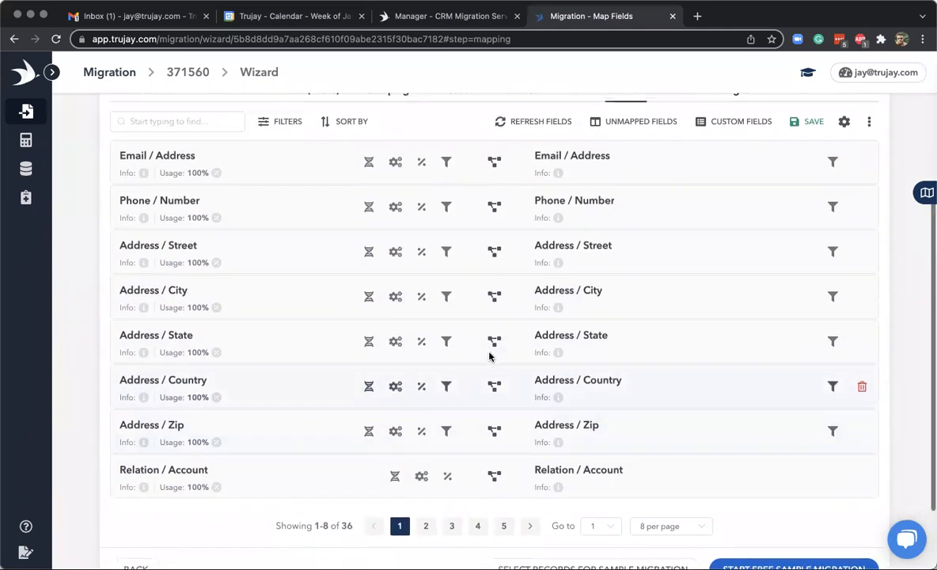
Choose Contact ID among the unmapped source fields and start adding a custom target field for it
left_click(633, 137)
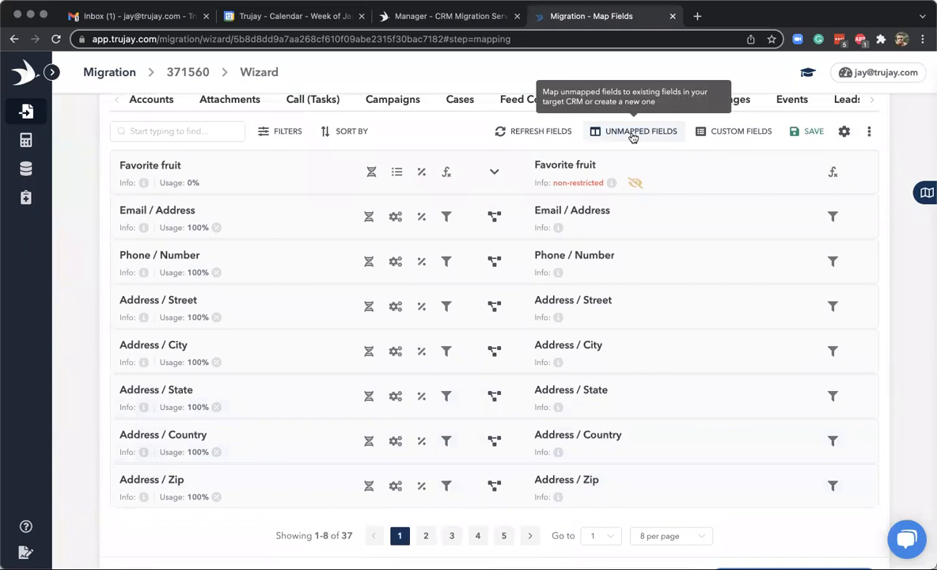
left_click(633, 137)
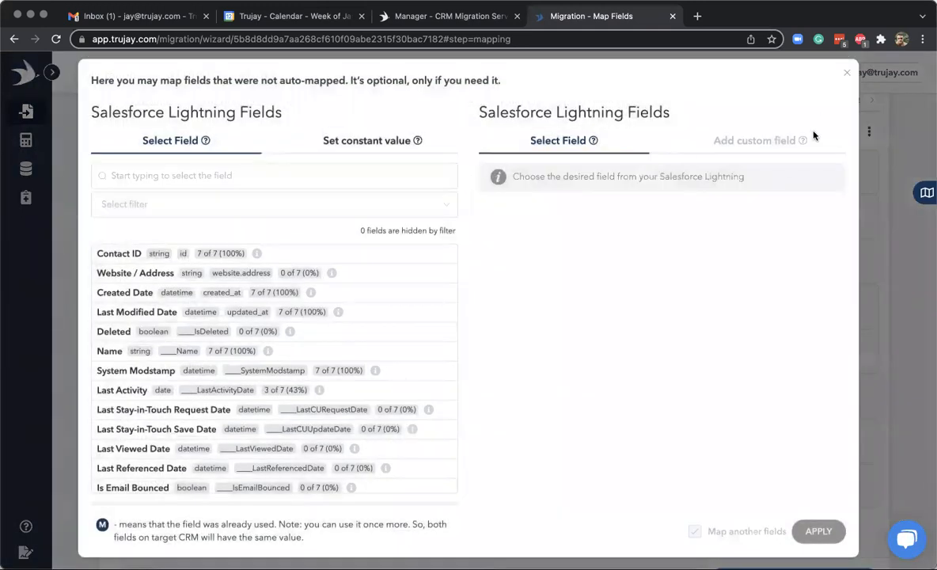
left_click(121, 256)
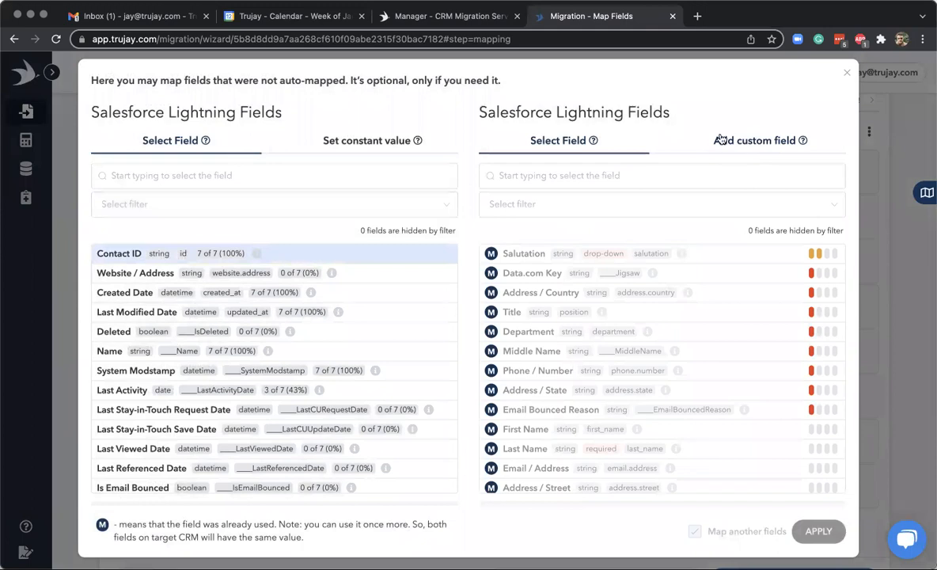
left_click(752, 142)
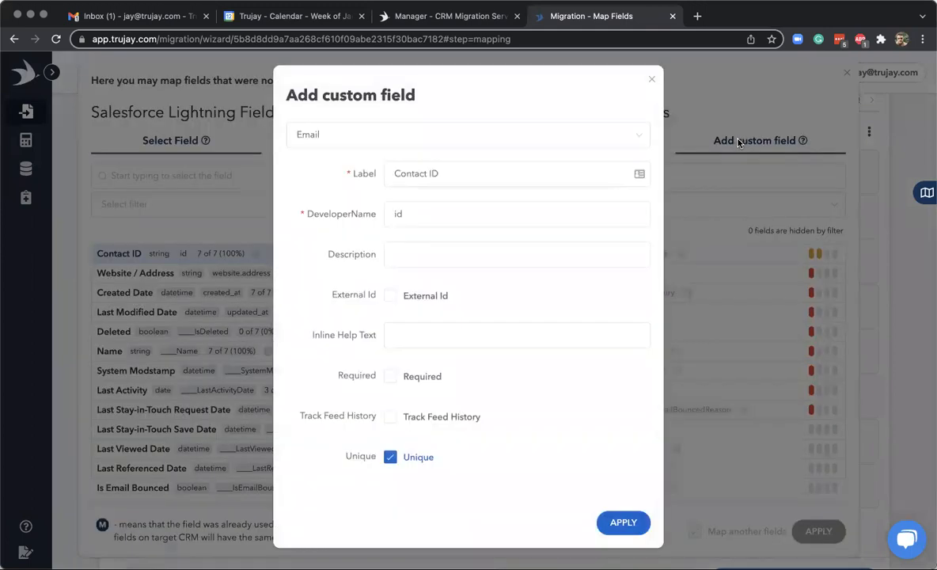
Set the field type of the new Contact ID custom field to Text
left_click(378, 141)
scroll(391, 304, "down", 2)
scroll(392, 309, "down", 2)
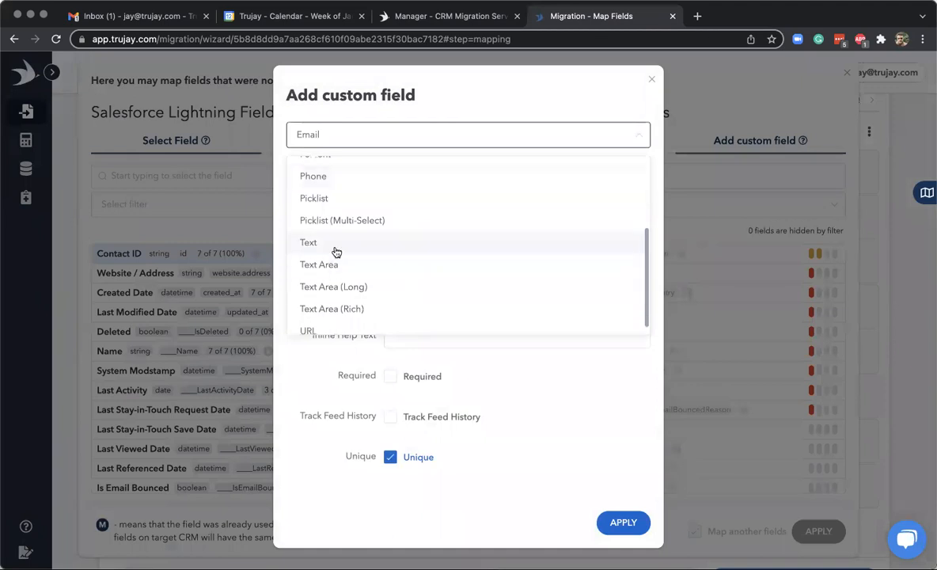
left_click(335, 245)
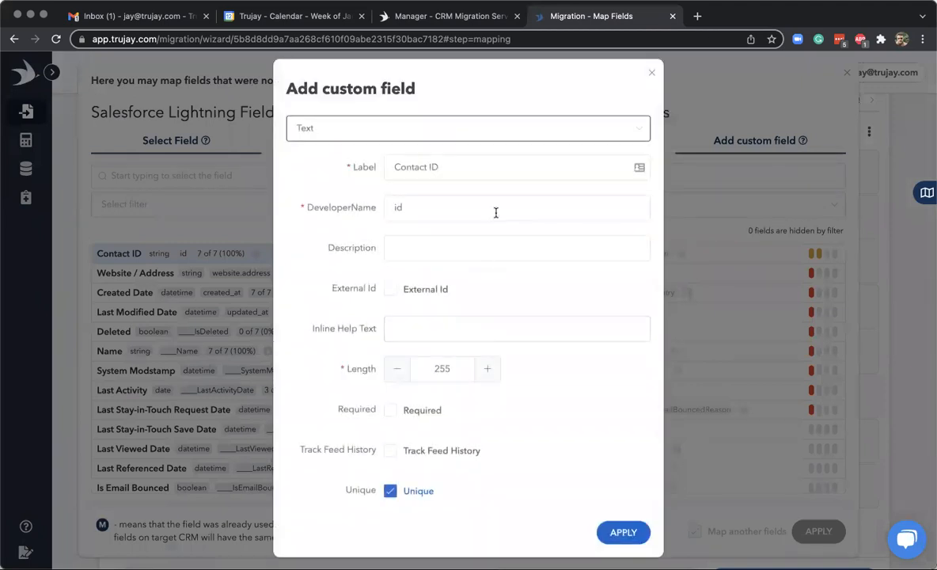
Label the new custom field Legacy Contact ID and set its developer name to legacy_contact_id
left_click(391, 166)
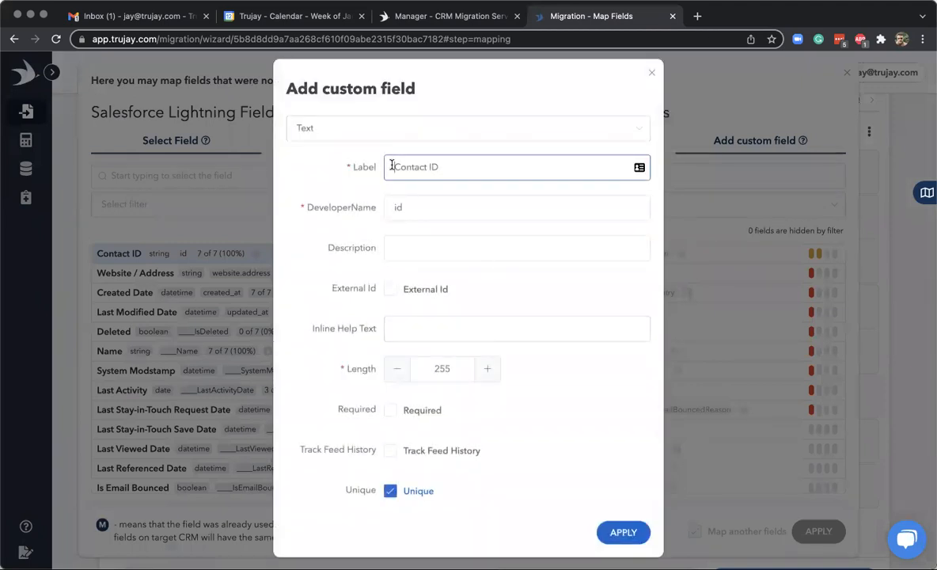
type("Legacy")
left_click(392, 207)
type("legacy_con")
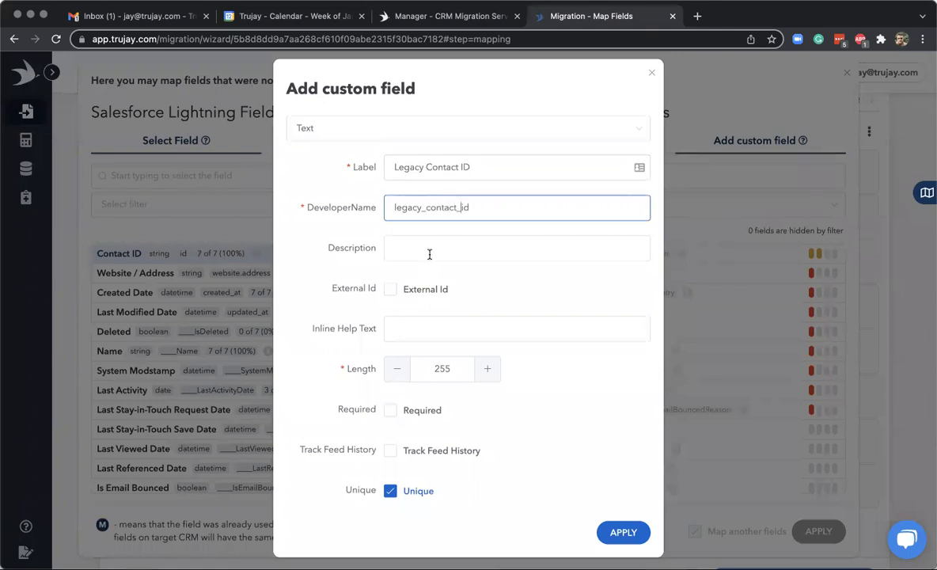
Mark the Legacy Contact ID field as an External Id, set its length to 15, and create it
left_click(392, 290)
left_click(390, 292)
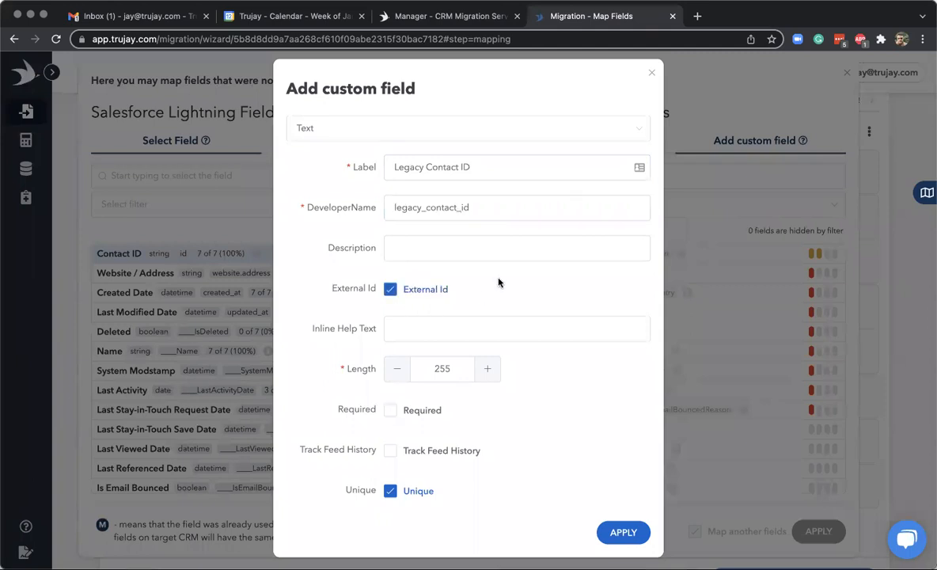
scroll(475, 294, "down", 1)
double_click(443, 345)
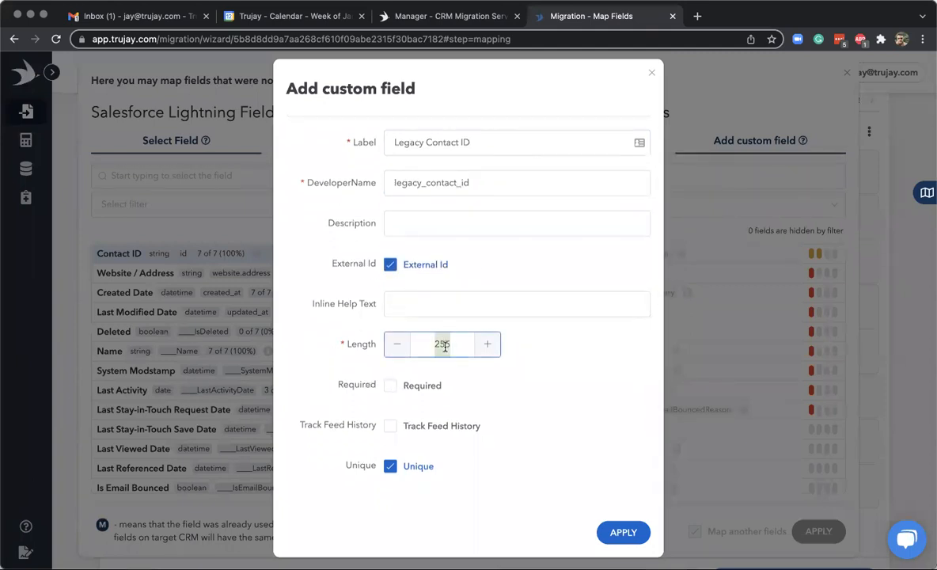
type("15")
left_click(550, 427)
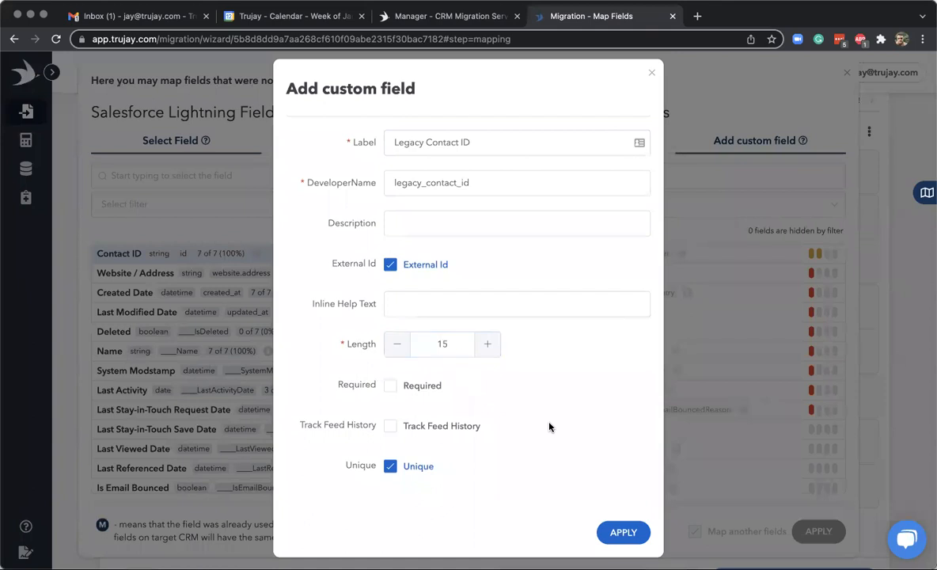
left_click(623, 529)
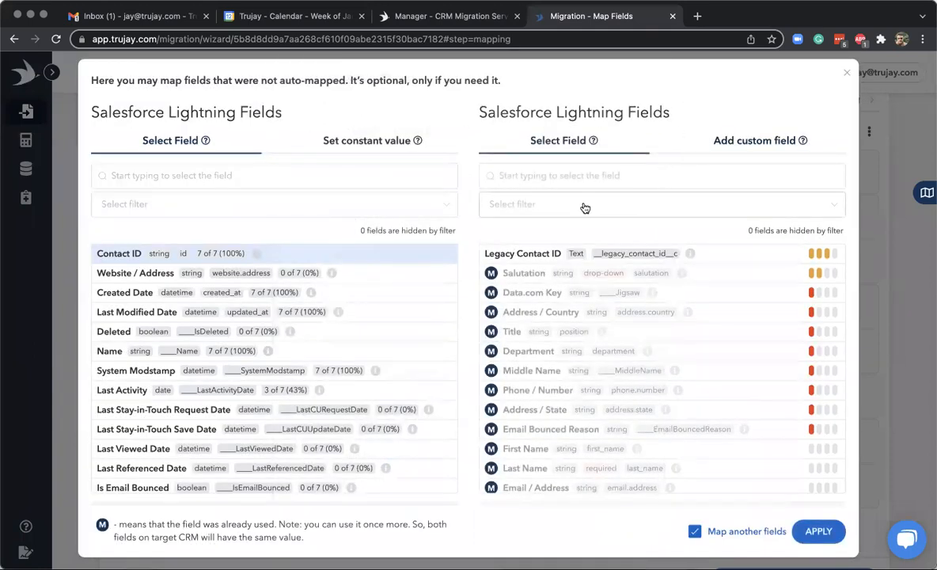
Map the source Contact ID to the target Legacy Contact ID field and close the unmapped fields window
left_click(506, 257)
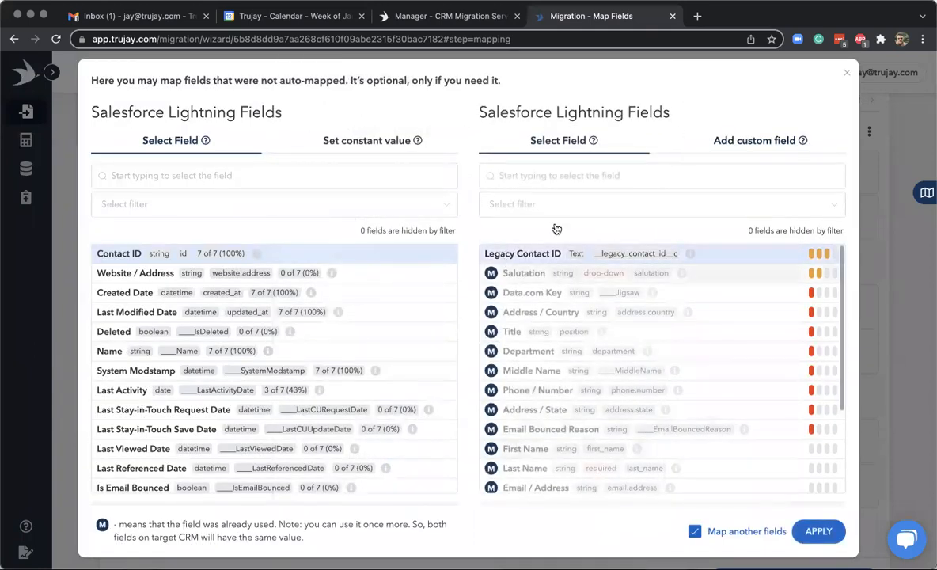
left_click(821, 531)
left_click(911, 81)
left_click(846, 74)
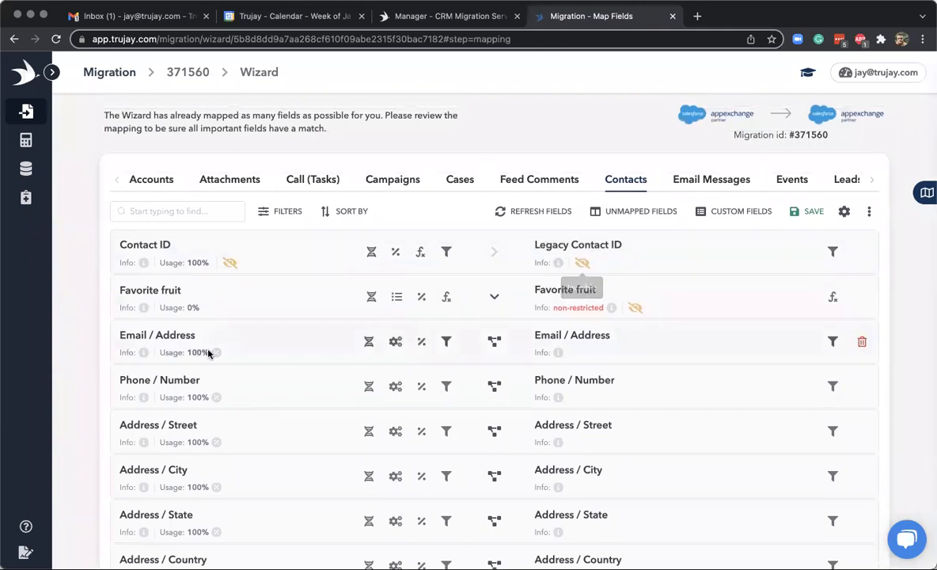
Review the Favorite fruit drop-down value matching, including the target options for Apple, and leave it without applying changes
scroll(317, 404, "down", 1)
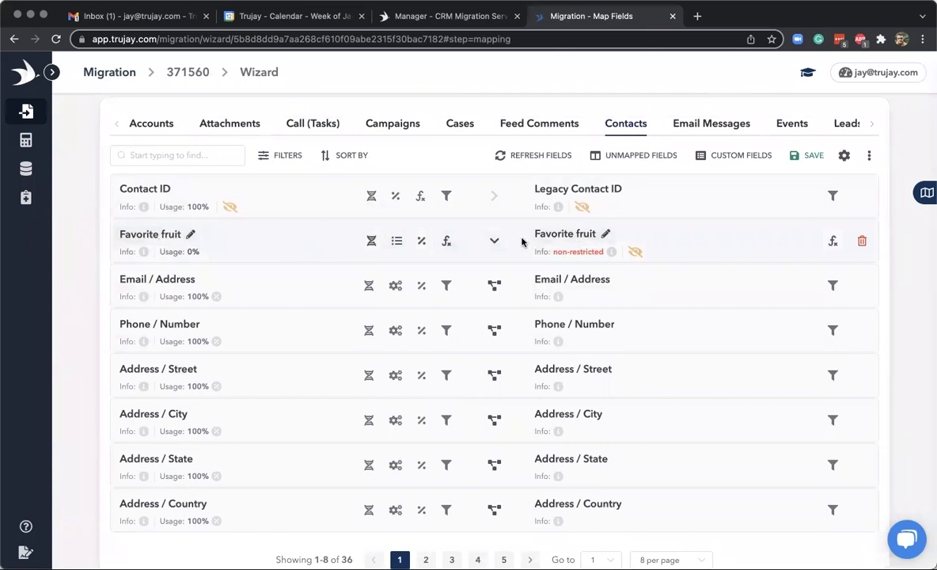
left_click(495, 242)
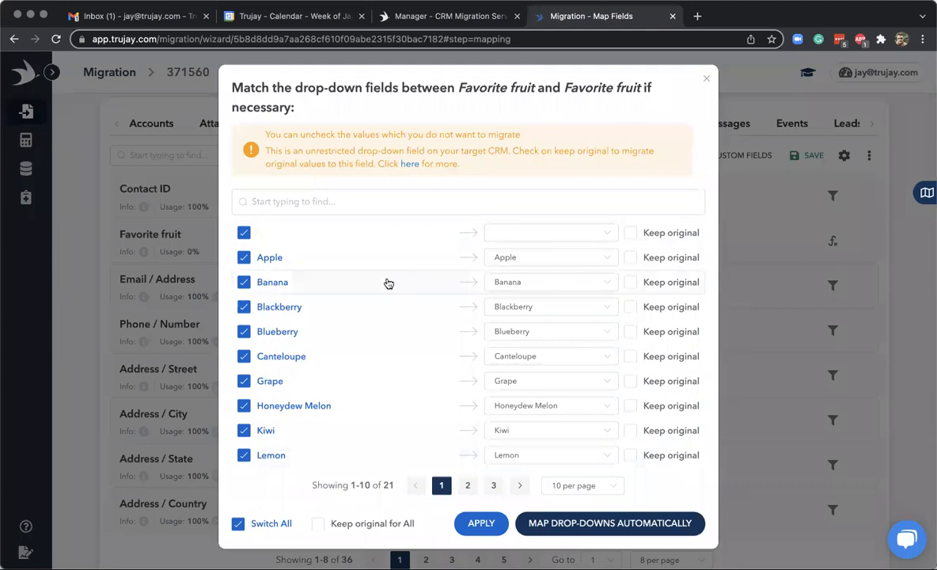
left_click(567, 260)
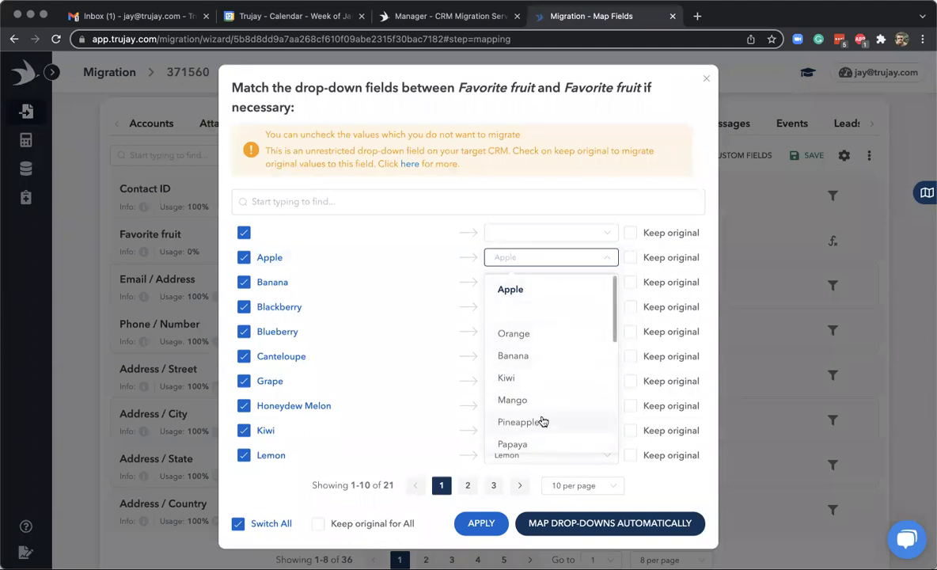
left_click(536, 189)
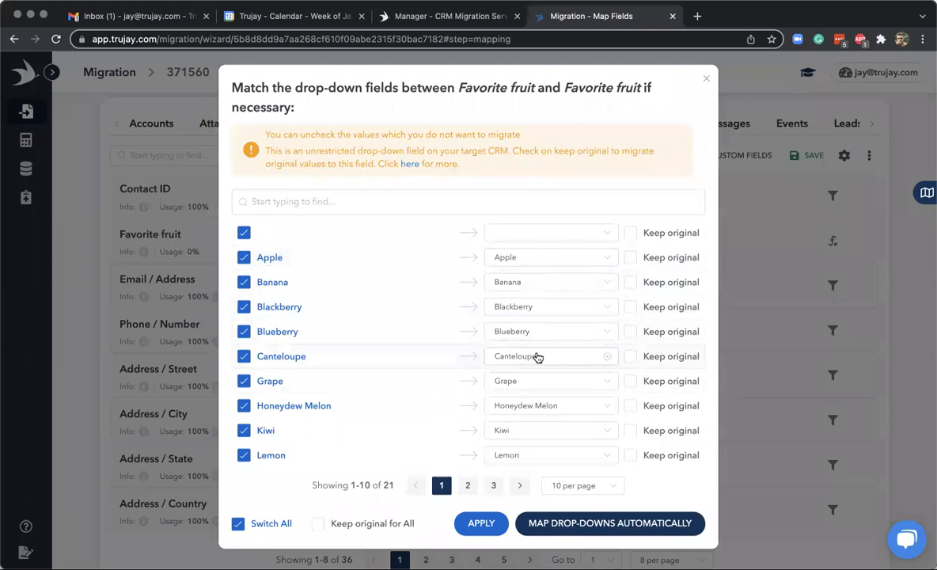
left_click(535, 262)
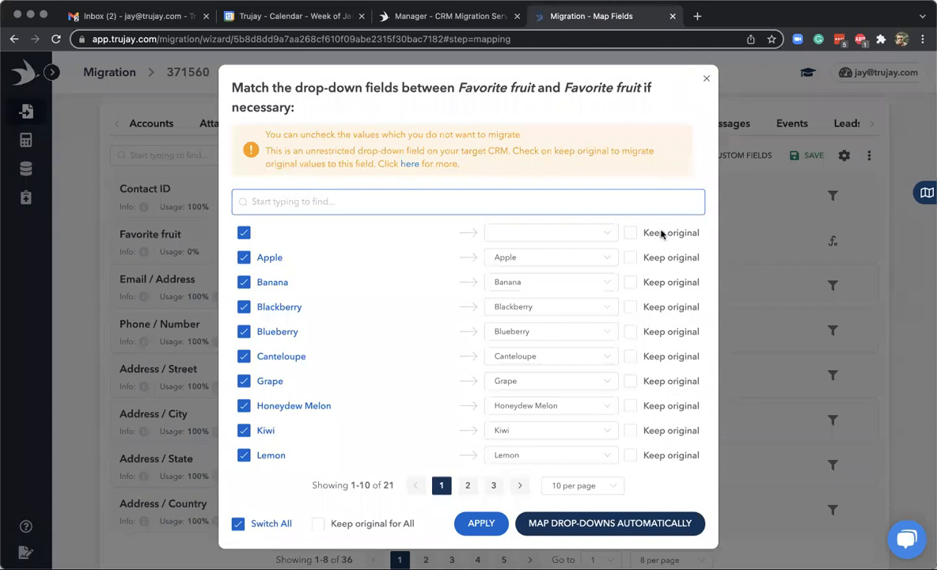
key("Escape")
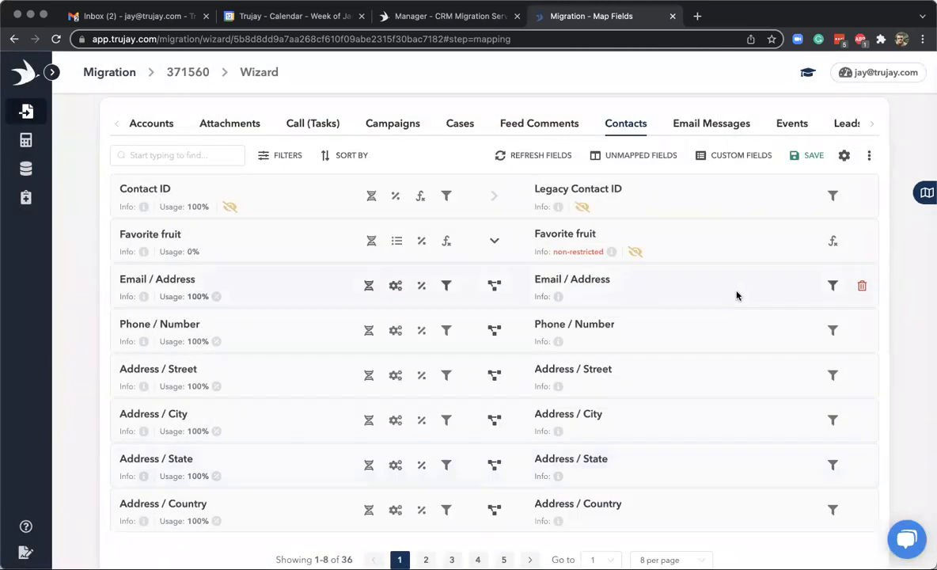
Examine the complex mapping of the Contacts Email / Address field and close it
scroll(613, 352, "up", 1)
scroll(612, 352, "down", 1)
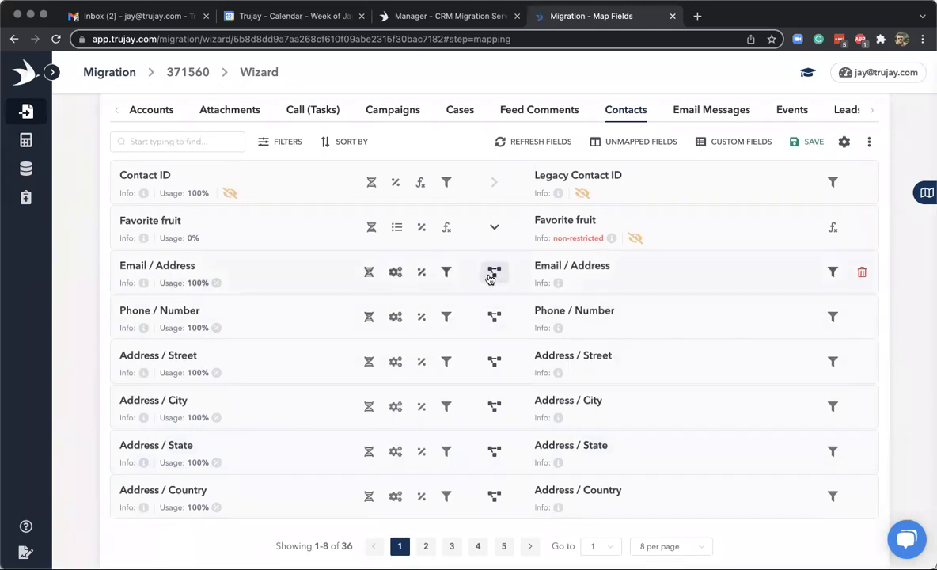
left_click(494, 273)
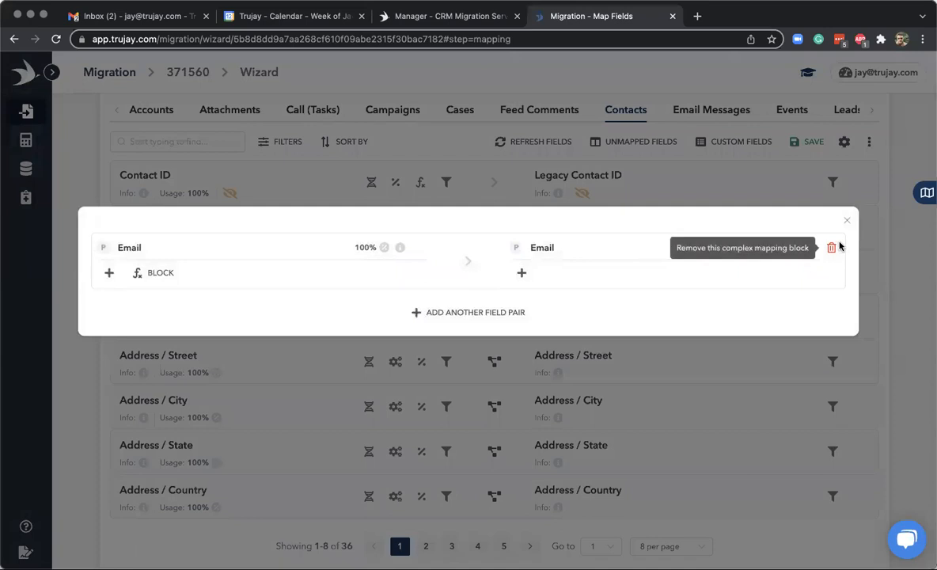
left_click(847, 220)
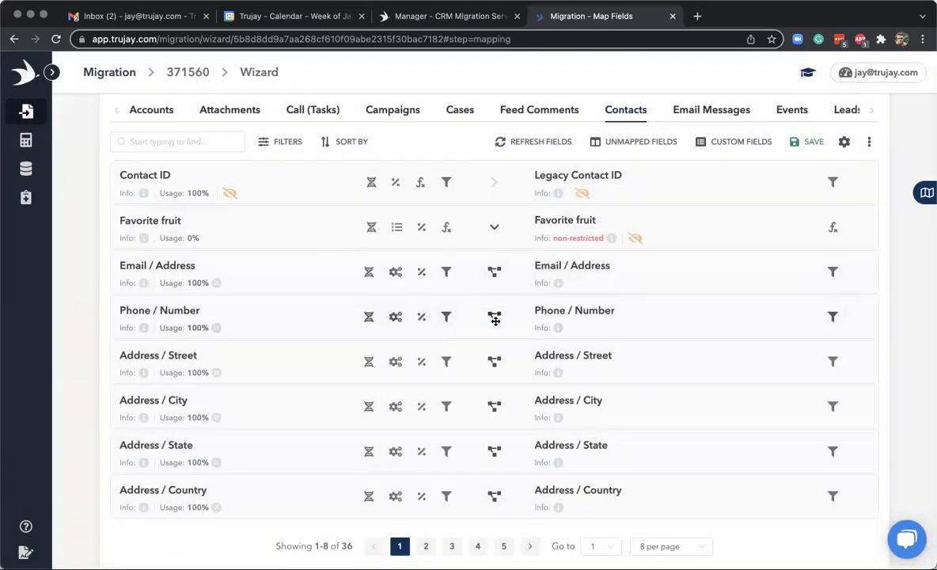
In the Phone / Number complex mapping, move Fax above Mobile among the sources for the target Phone
left_click(494, 318)
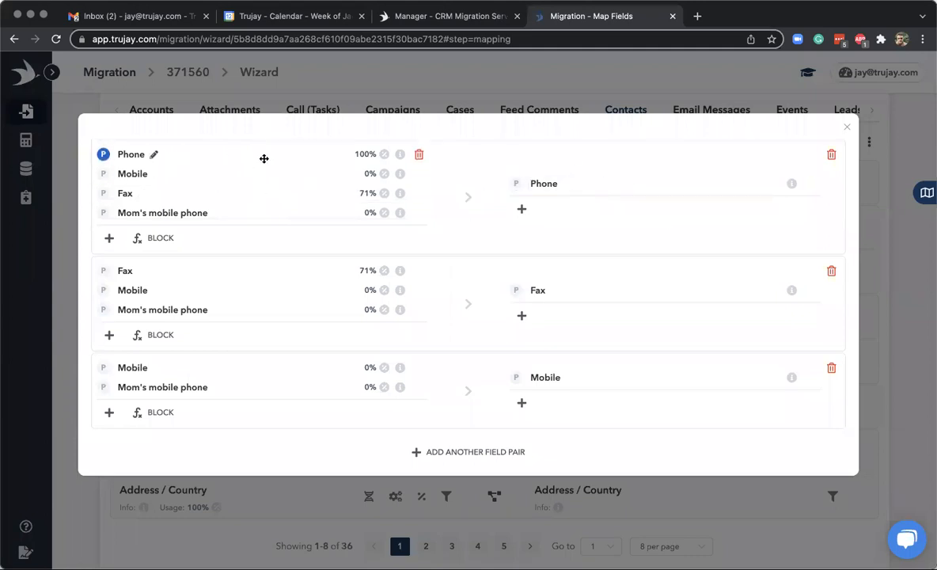
left_click_drag(267, 195, 266, 171)
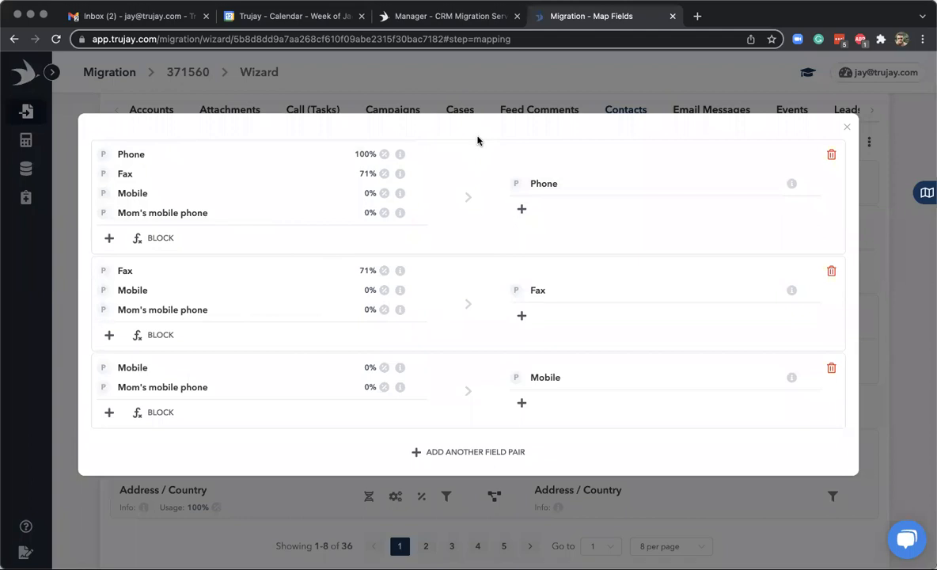
left_click(847, 126)
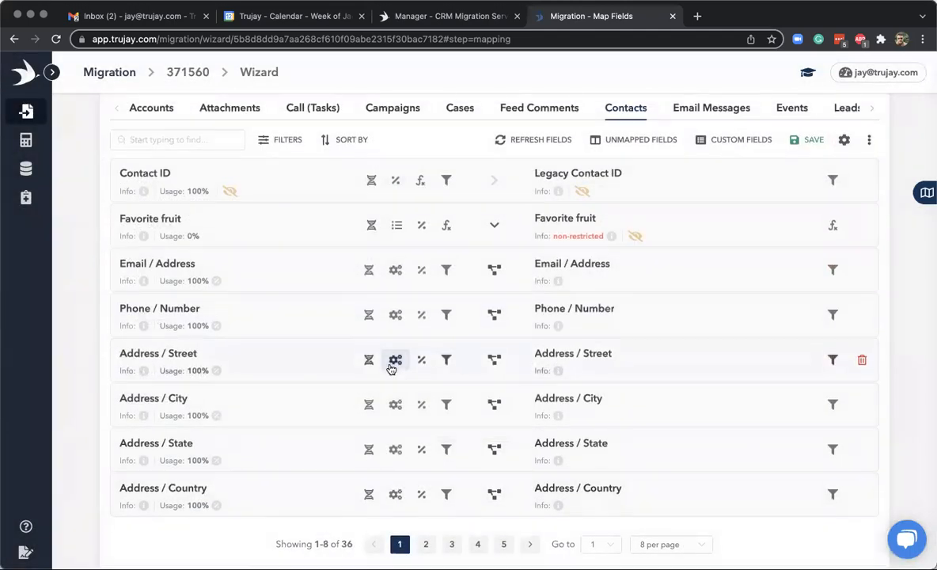
Look over the second page of the Contacts mappings and return to the first page
scroll(389, 366, "down", 1)
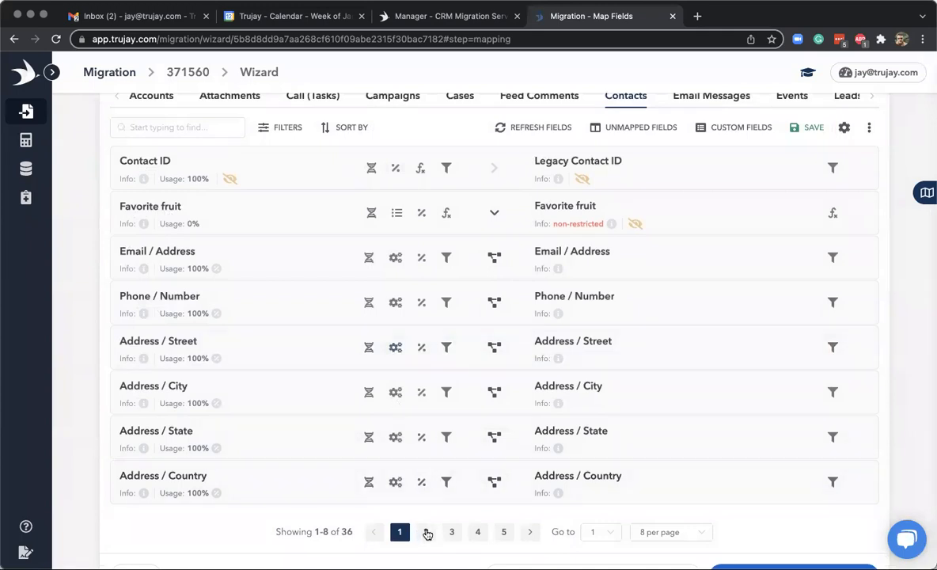
left_click(426, 532)
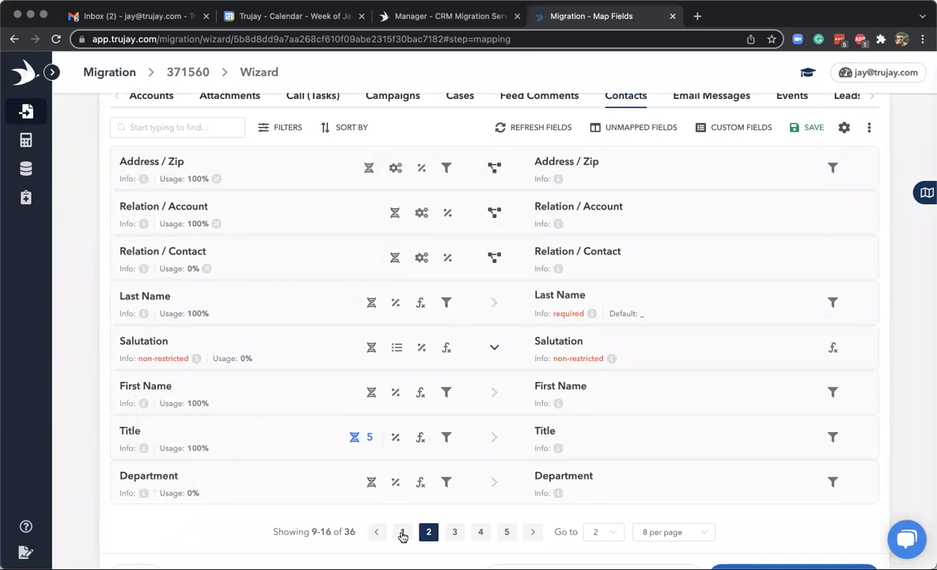
left_click(402, 532)
Inspect the Contacts Address / Street complex mapping and browse the target values available for it without adding one
left_click(494, 348)
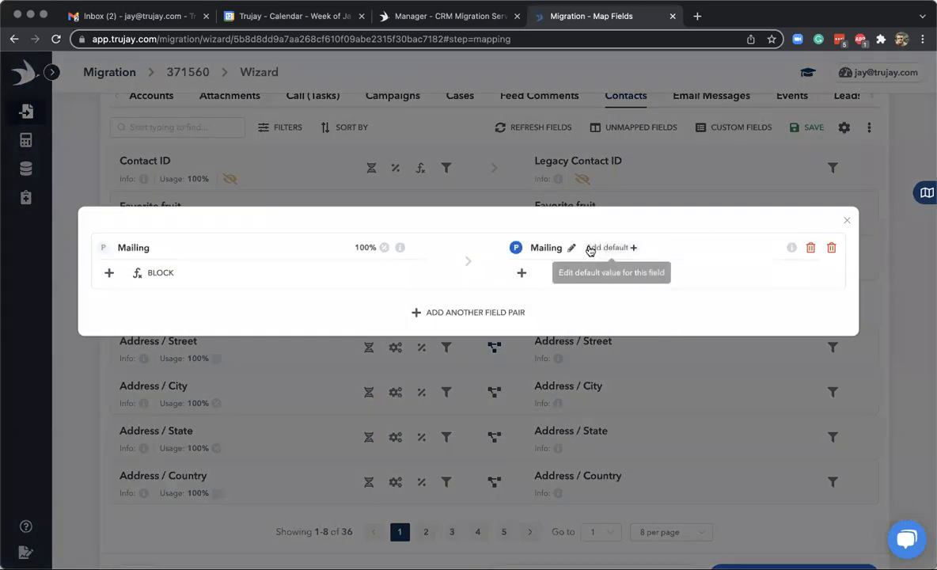
left_click(522, 273)
scroll(508, 395, "down", 5)
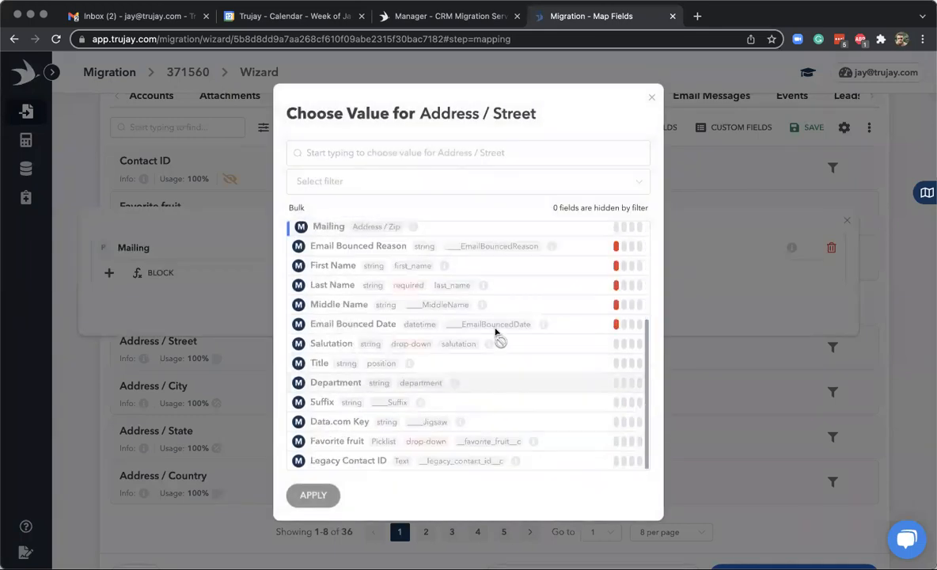
scroll(496, 333, "up", 5)
left_click(651, 100)
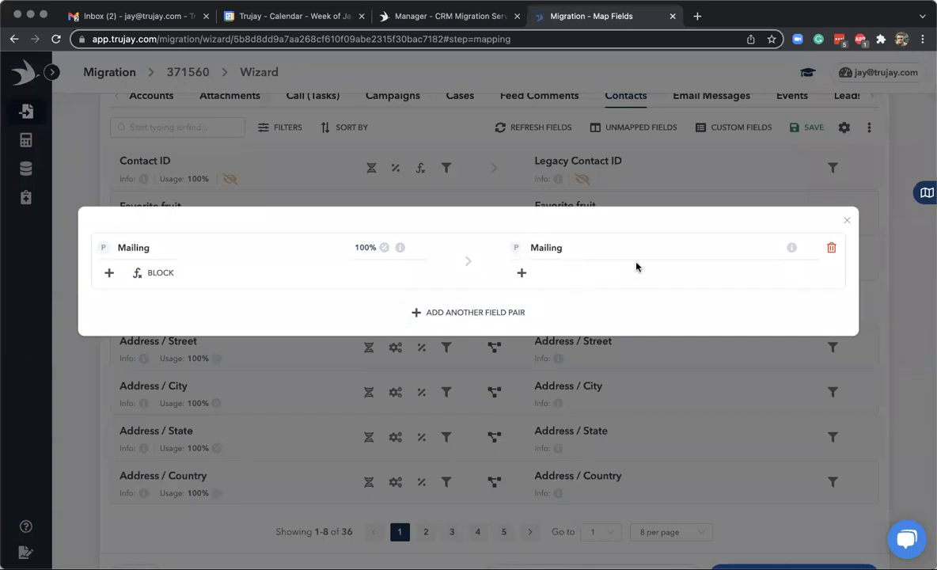
left_click(847, 223)
Switch to the Accounts mappings and examine the Billing and Shipping pairs of the Address / Street field
left_click(141, 96)
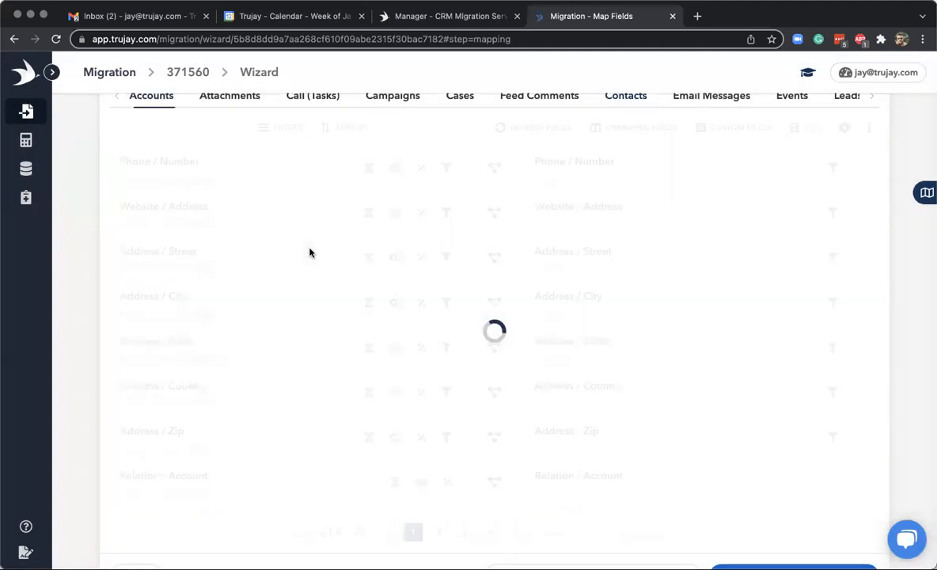
left_click(492, 257)
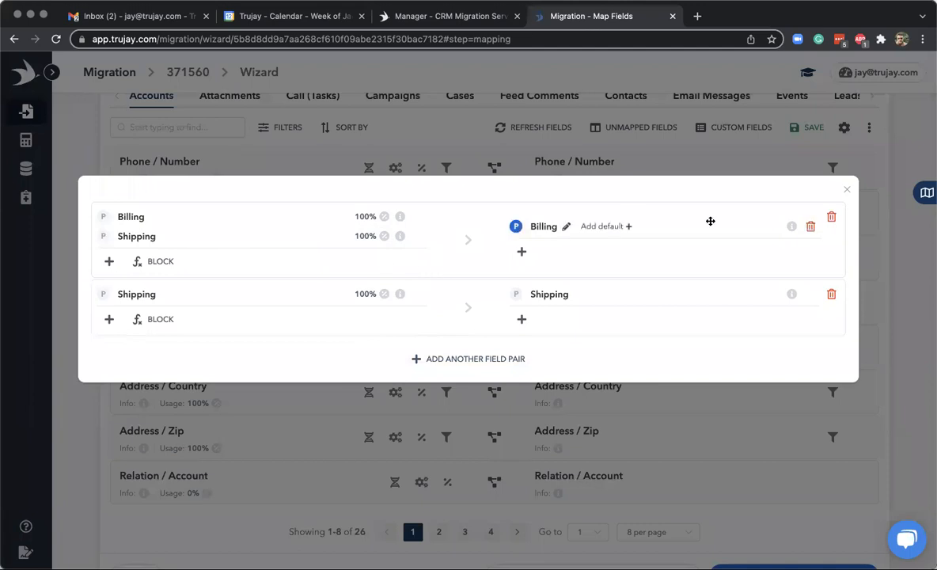
left_click(847, 192)
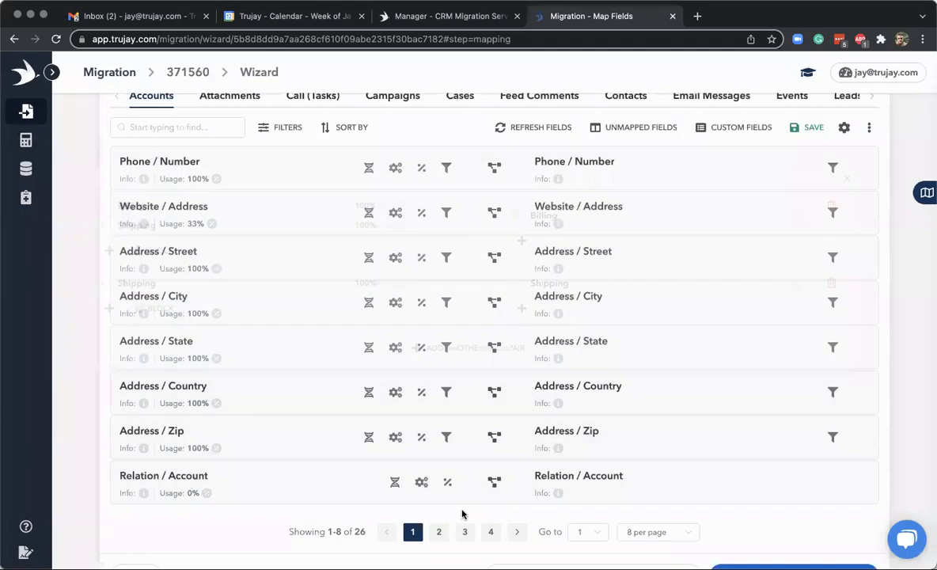
Return to the Contacts mappings and check the complex rule options of Email / Address without changing them
left_click(624, 104)
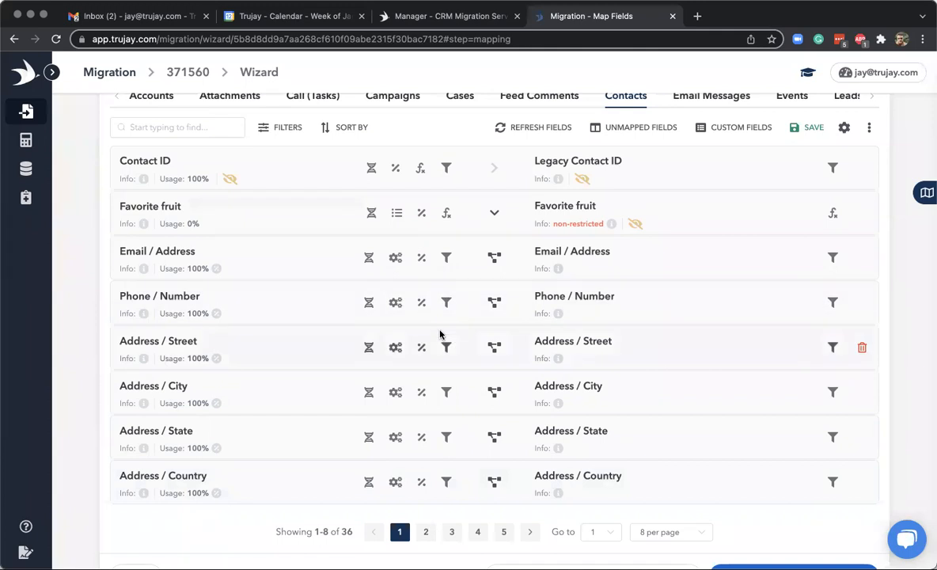
left_click(394, 262)
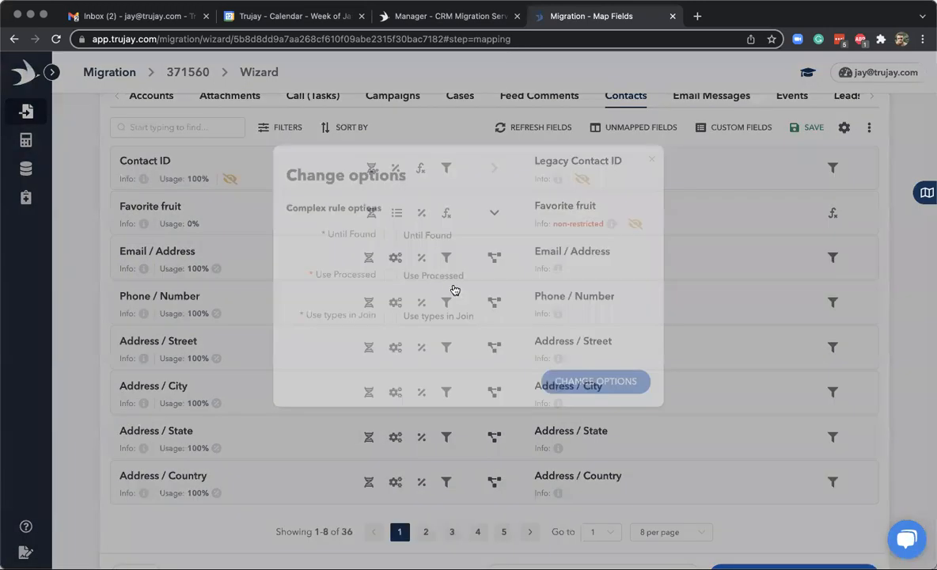
left_click(651, 167)
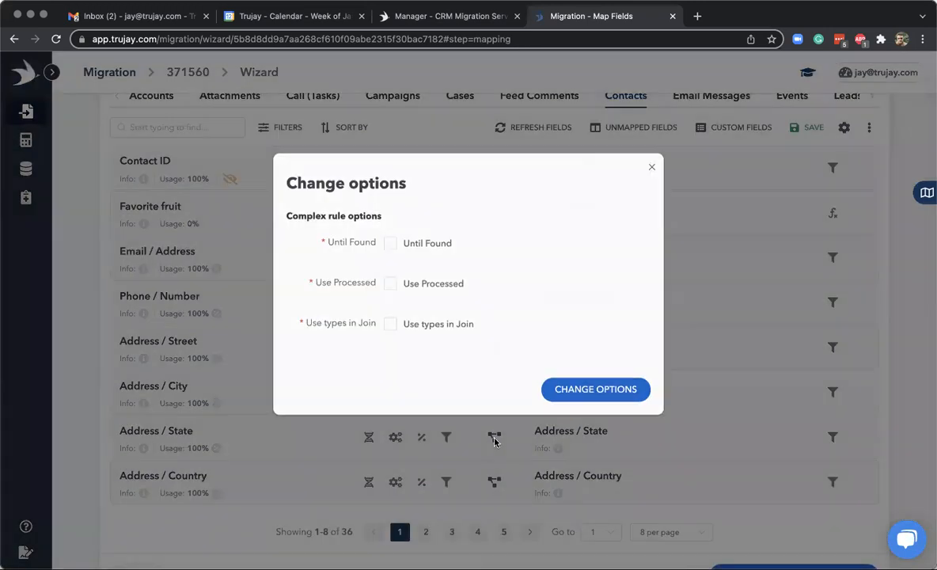
Go to the second page of the Contacts mappings and check the functions offered for the Title field without choosing one
left_click(429, 532)
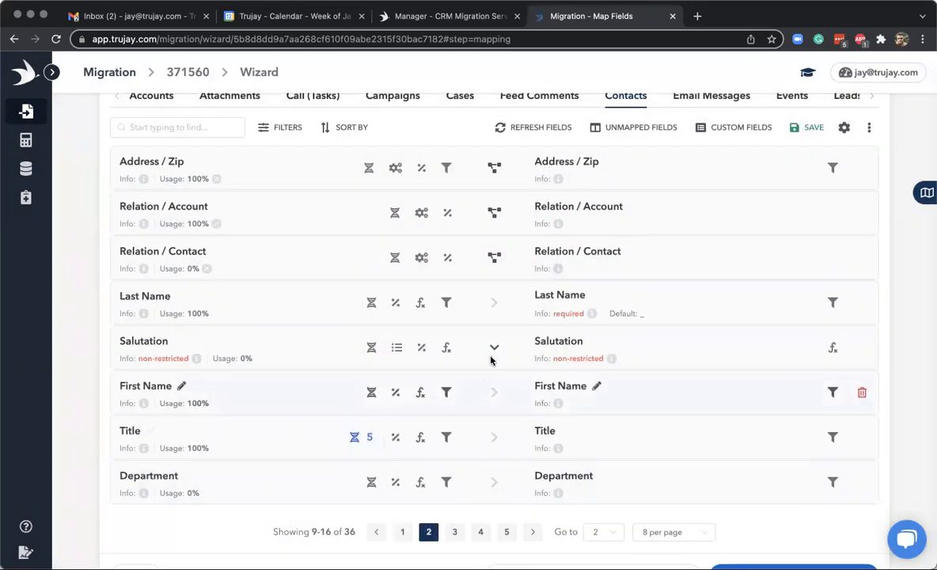
left_click(421, 439)
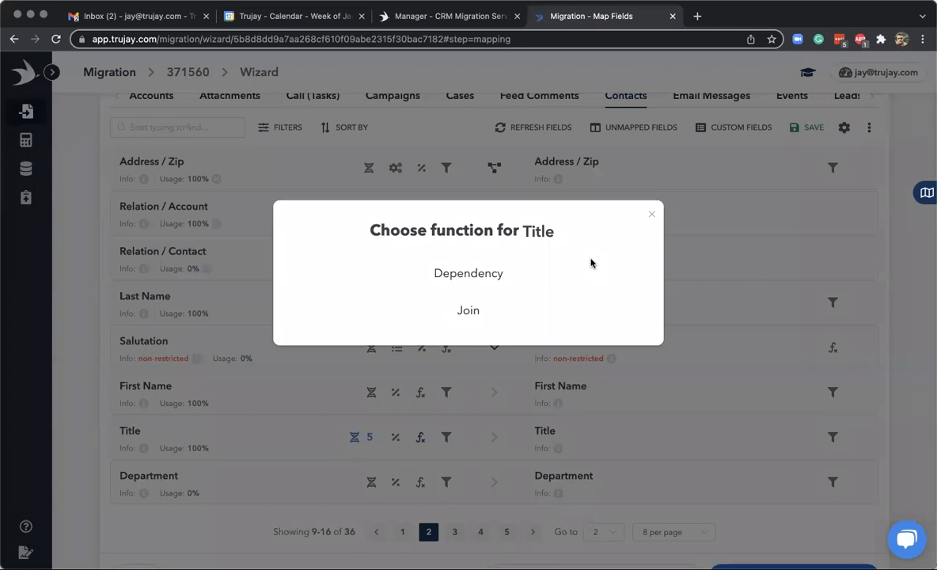
left_click(651, 213)
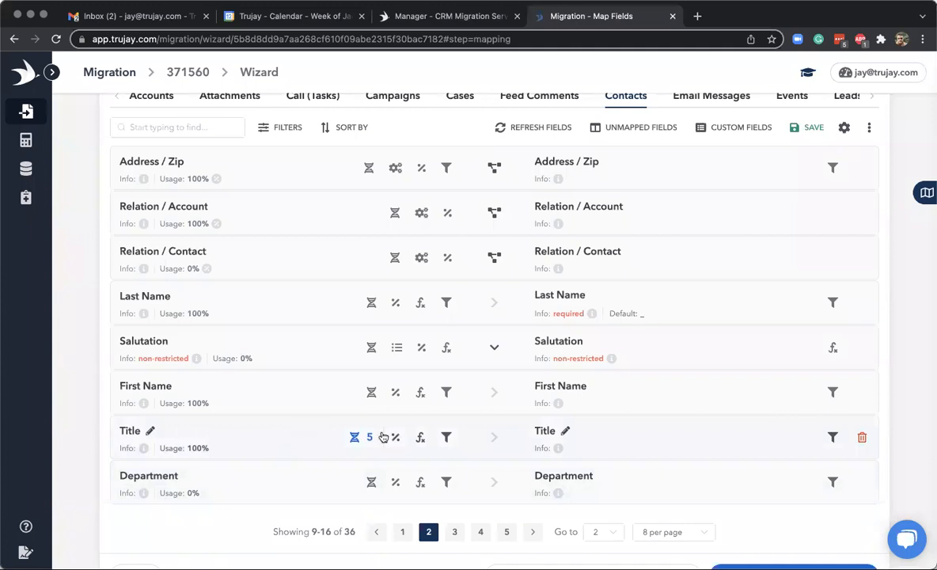
left_click(422, 437)
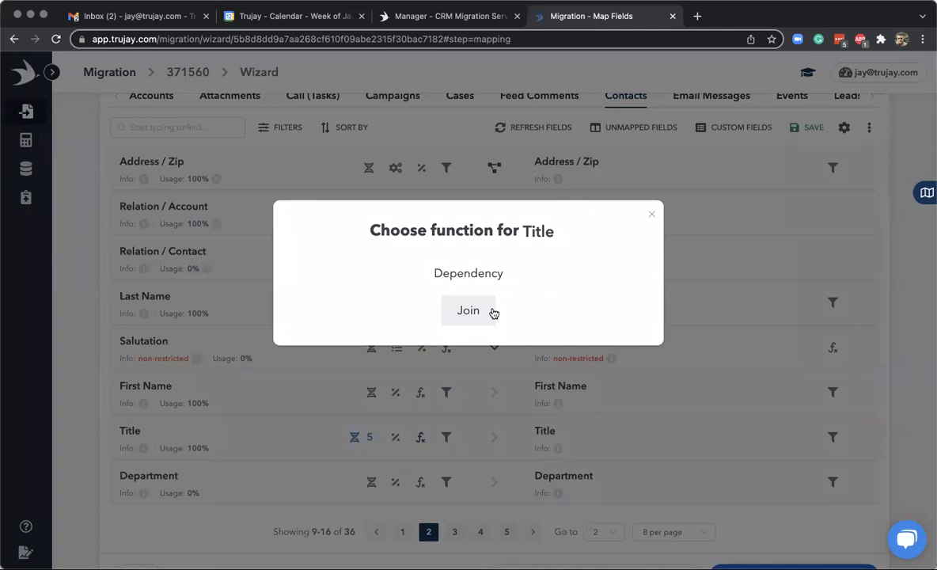
left_click(652, 215)
Look over the field pairs on the second page of the Contacts mappings, from Address / Zip to Department
scroll(687, 292, "up", 1)
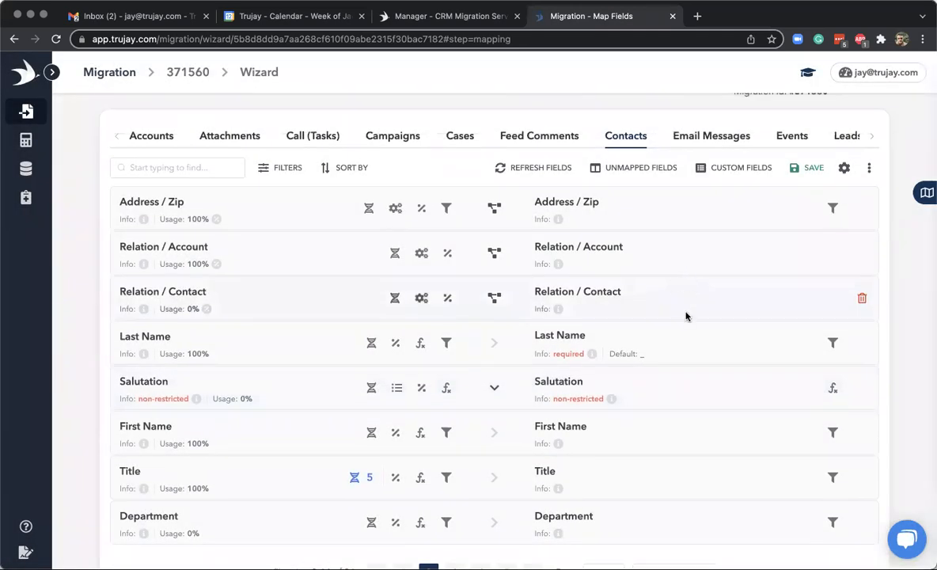
scroll(685, 315, "down", 3)
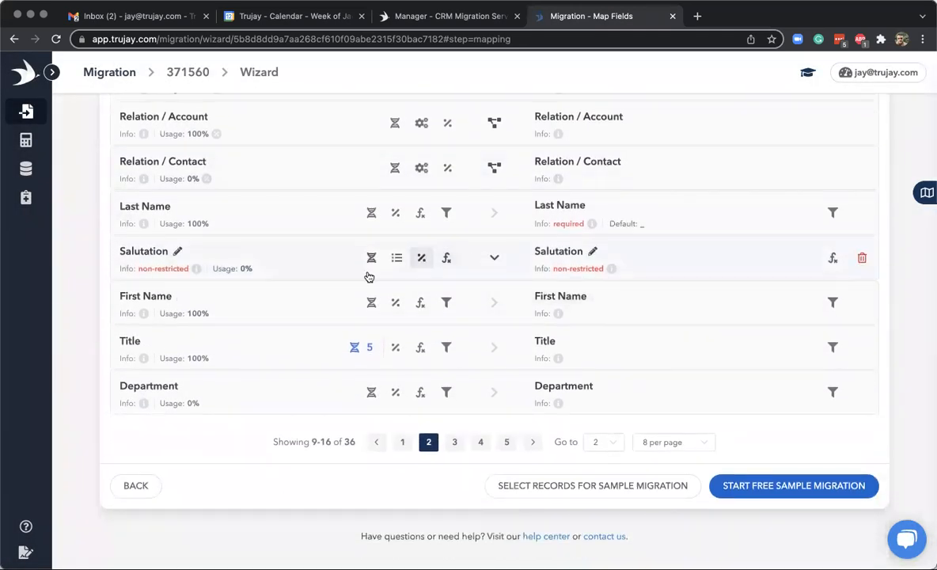
scroll(336, 283, "up", 1)
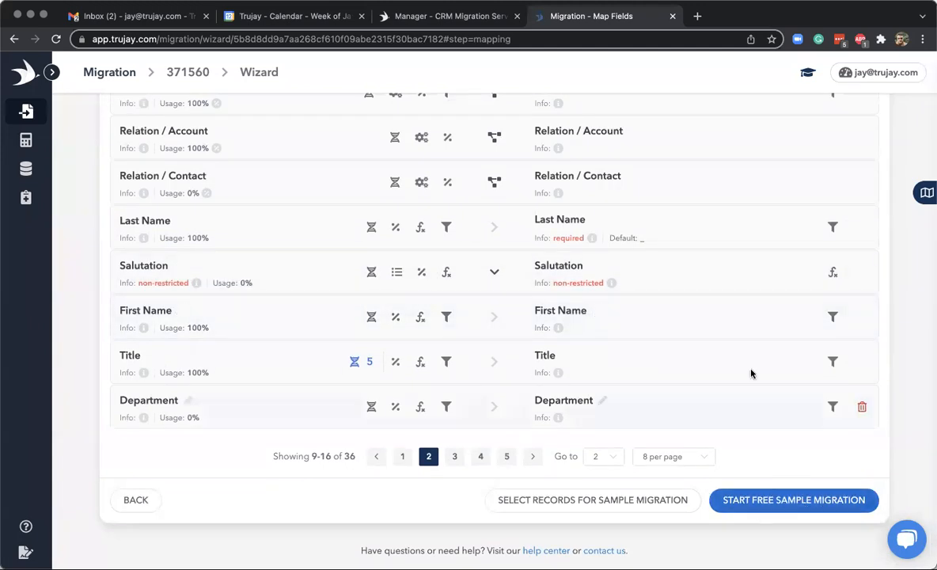
scroll(871, 127, "up", 2)
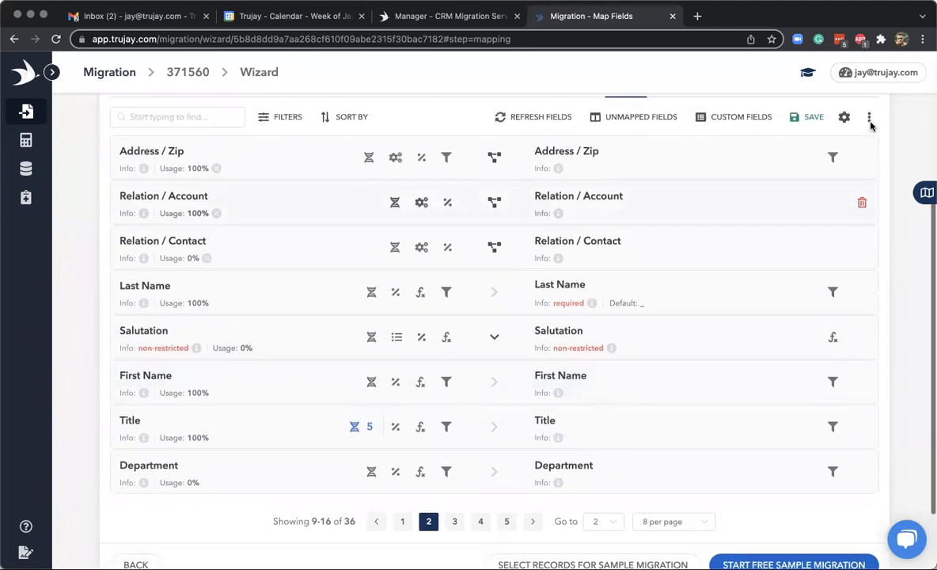
scroll(879, 118, "up", 1)
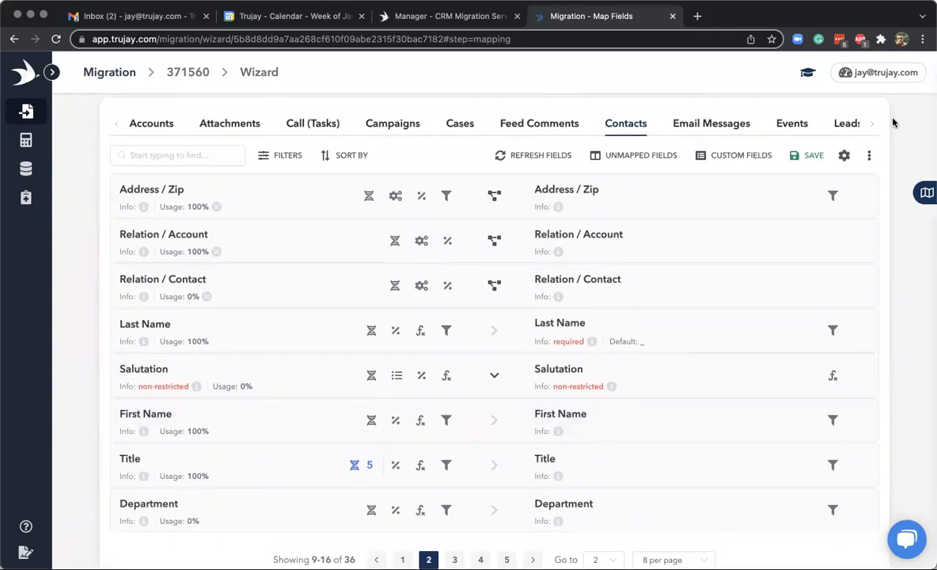
scroll(893, 123, "up", 2)
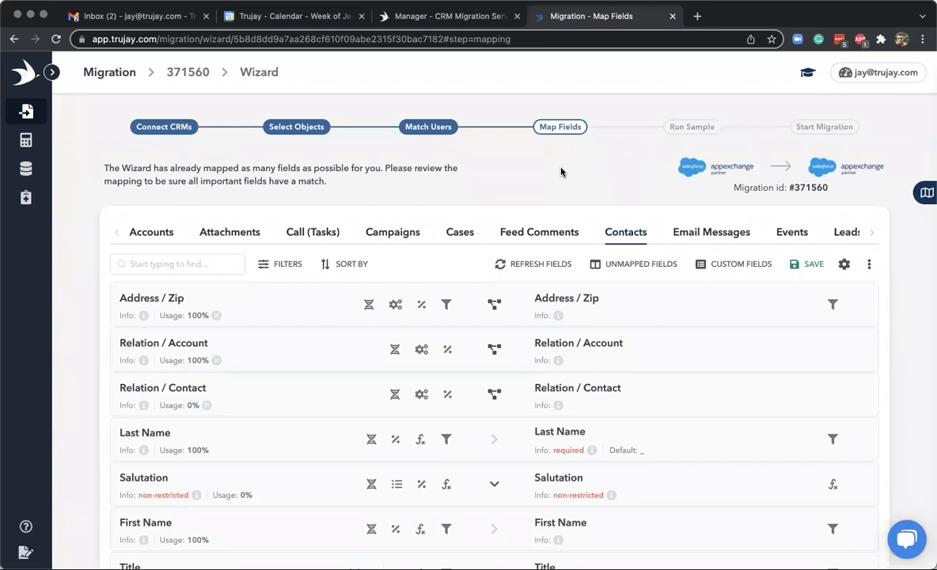
scroll(663, 396, "down", 5)
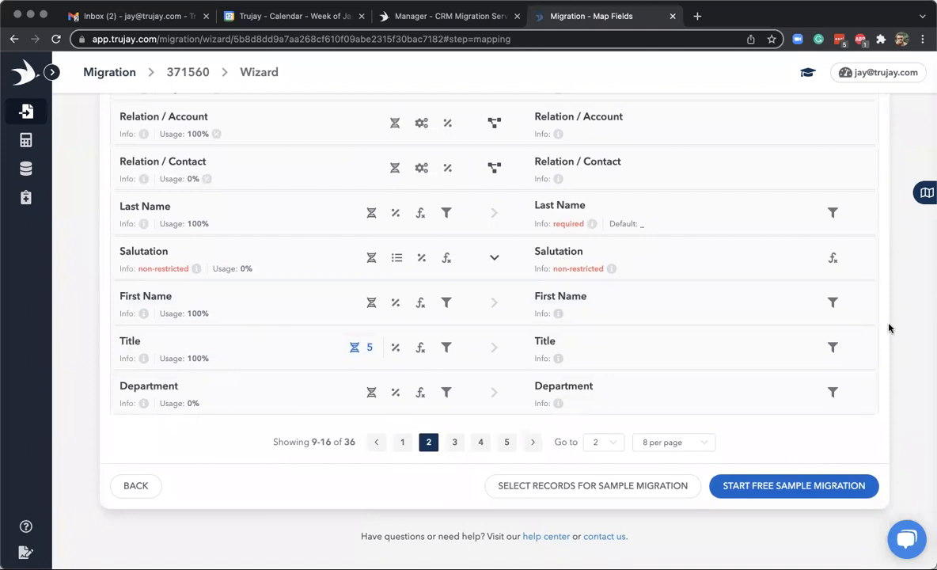
scroll(895, 235, "up", 1)
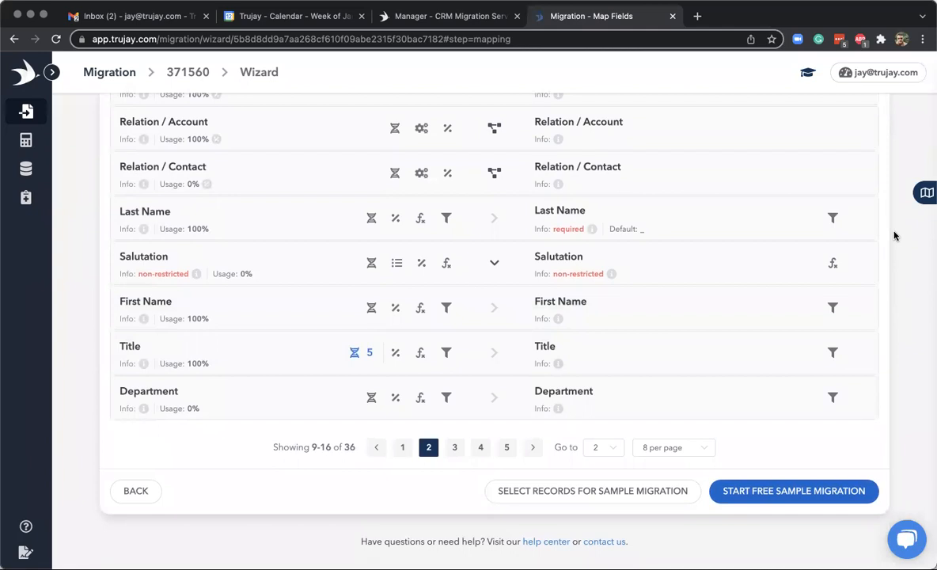
Start the free sample migration with the current mapping and dismiss the save notification
left_click(780, 492)
left_click(497, 371)
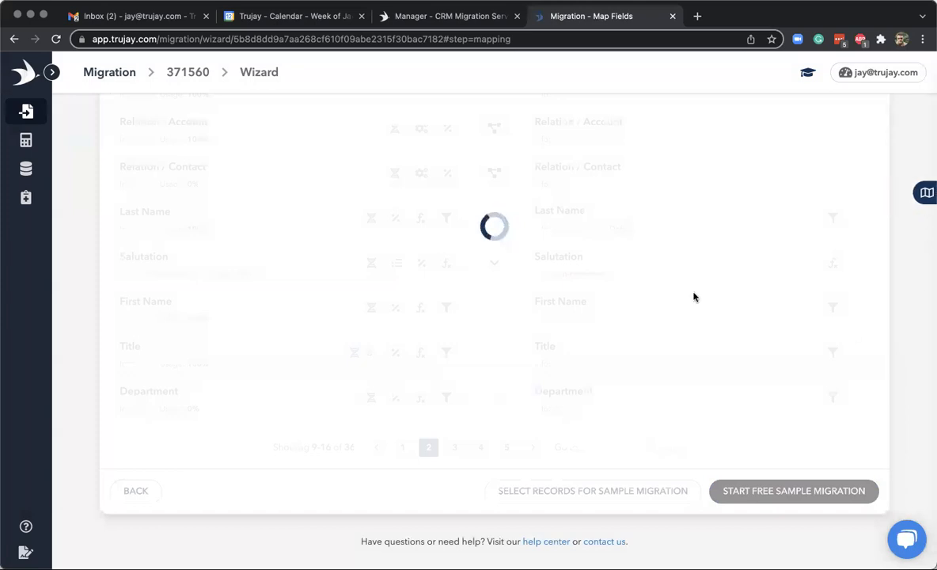
scroll(82, 169, "up", 1)
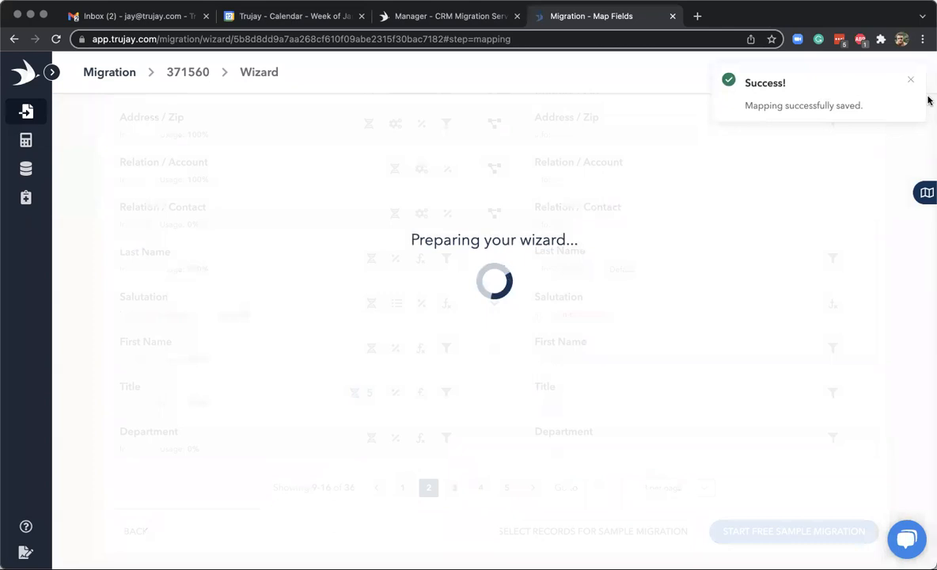
left_click(911, 84)
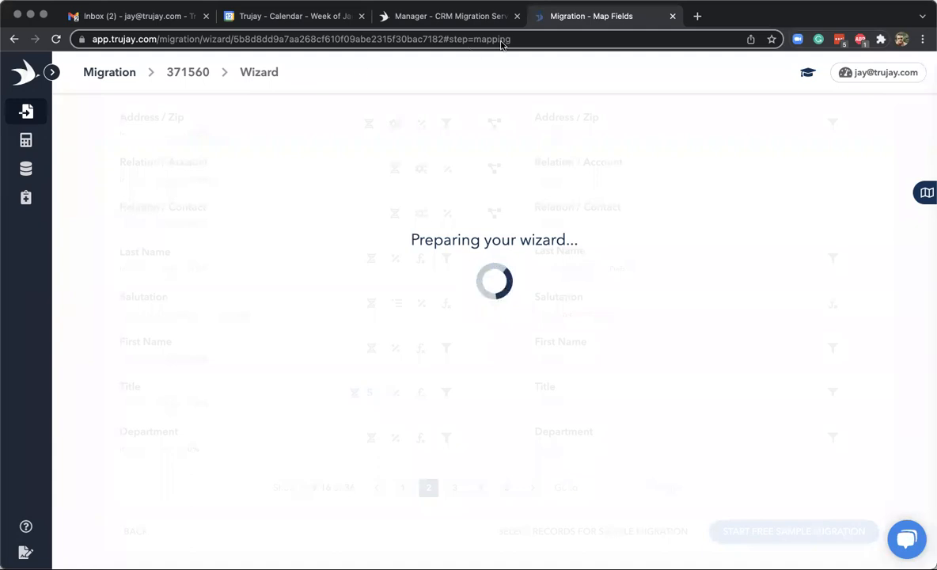
Reload the migration's record on the CRM migration Manager page and return to the wizard
left_click(444, 18)
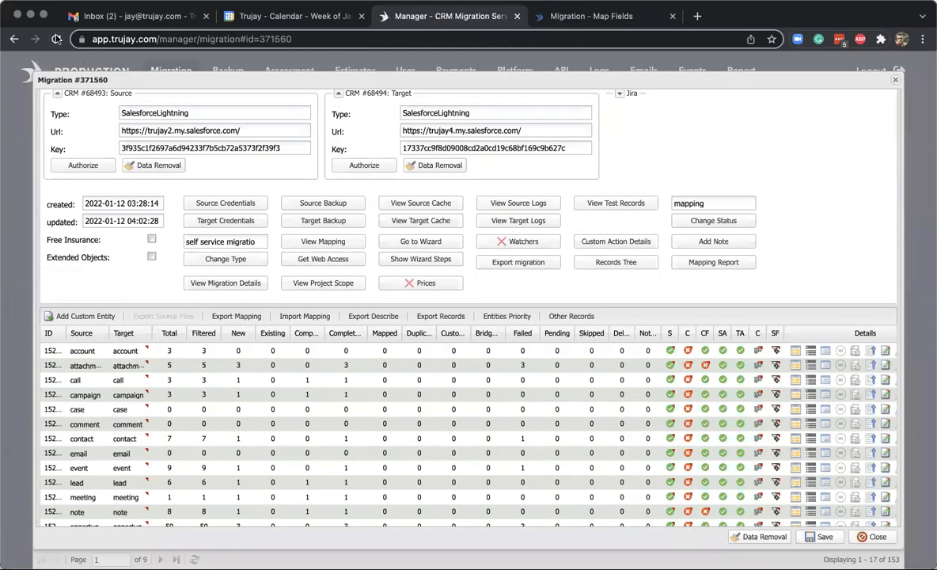
left_click(56, 39)
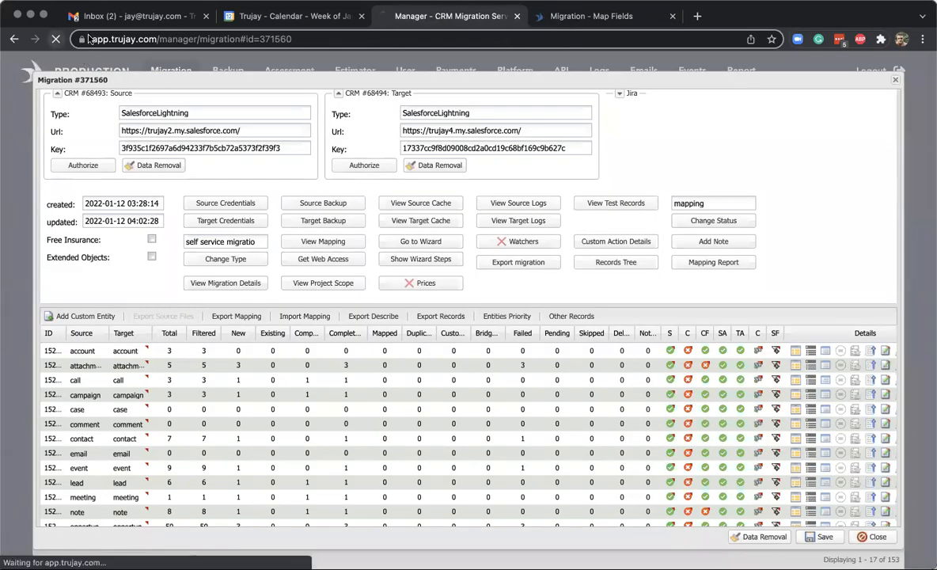
left_click(610, 17)
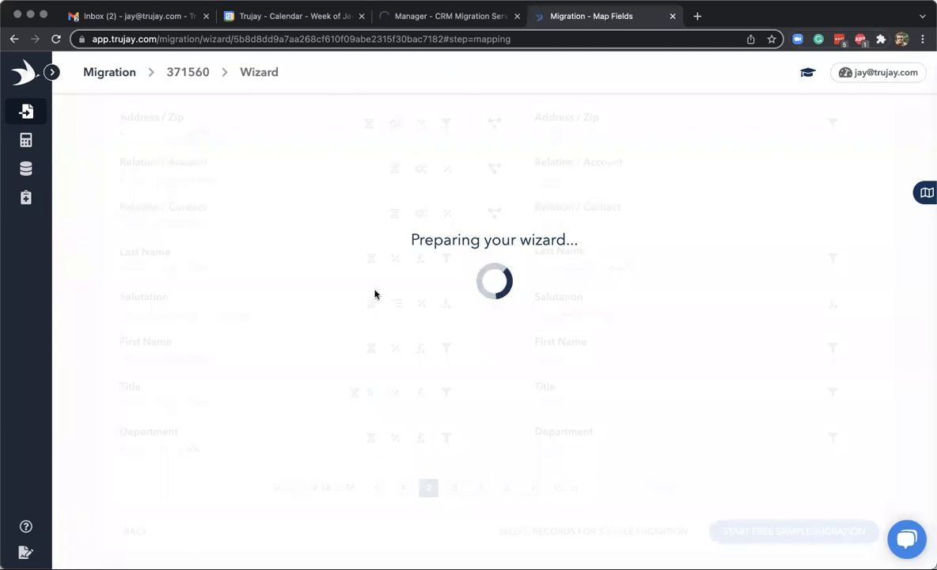
Dismiss the services survey and expand the Migrate stage in the sample migration's progress details
scroll(376, 294, "up", 3)
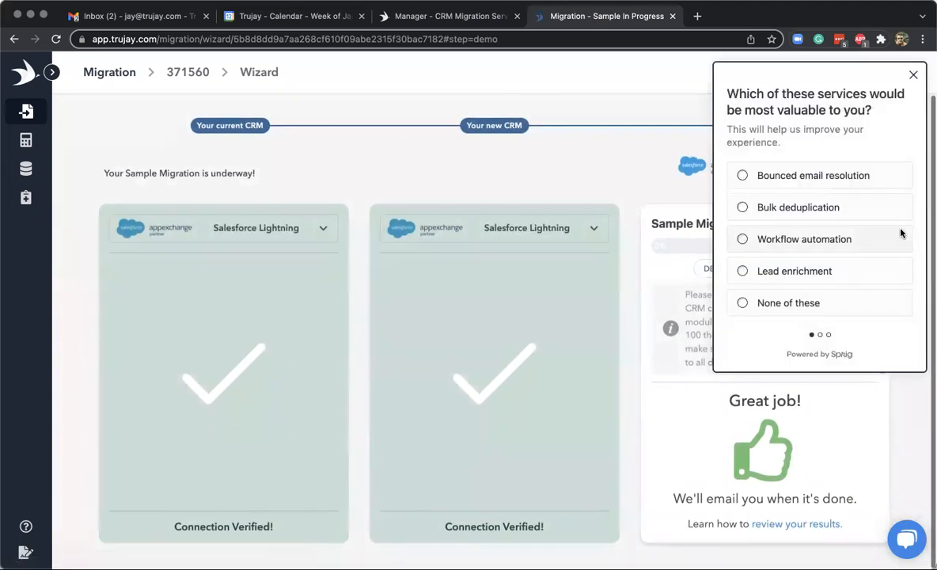
left_click(913, 75)
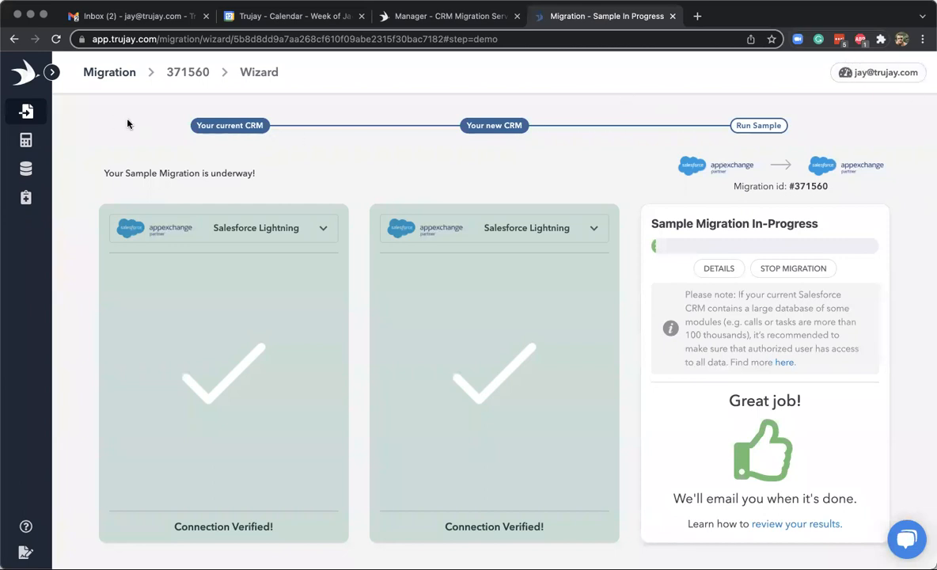
double_click(183, 72)
left_click(714, 270)
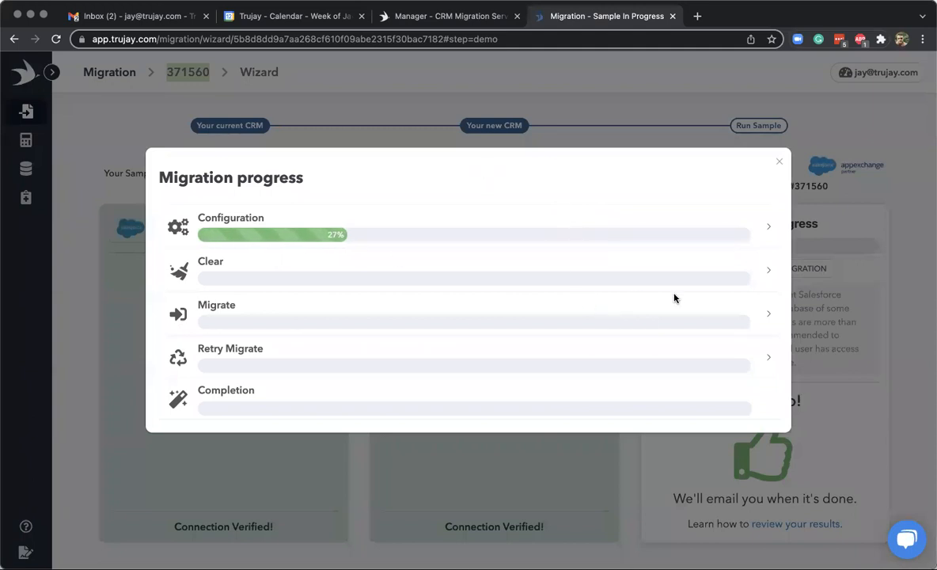
left_click(768, 316)
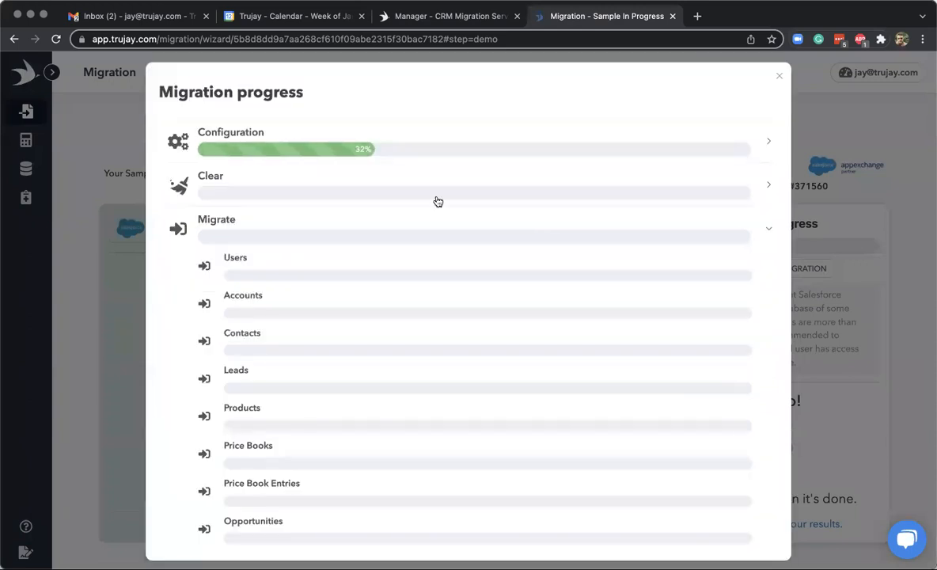
Examine the order in which objects migrate, from Users through Attachments, and return to the overall stages
scroll(349, 412, "down", 3)
scroll(349, 412, "up", 1)
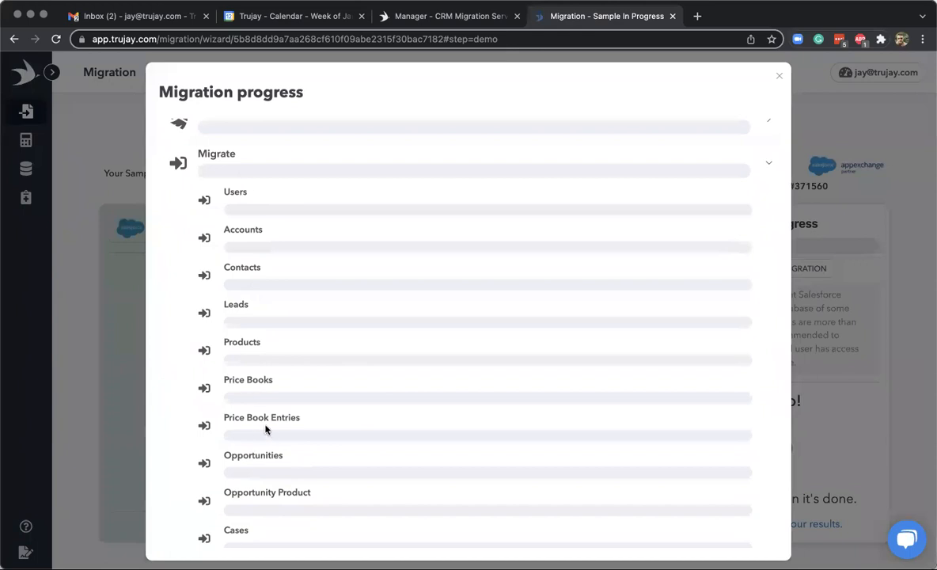
scroll(245, 301, "down", 2)
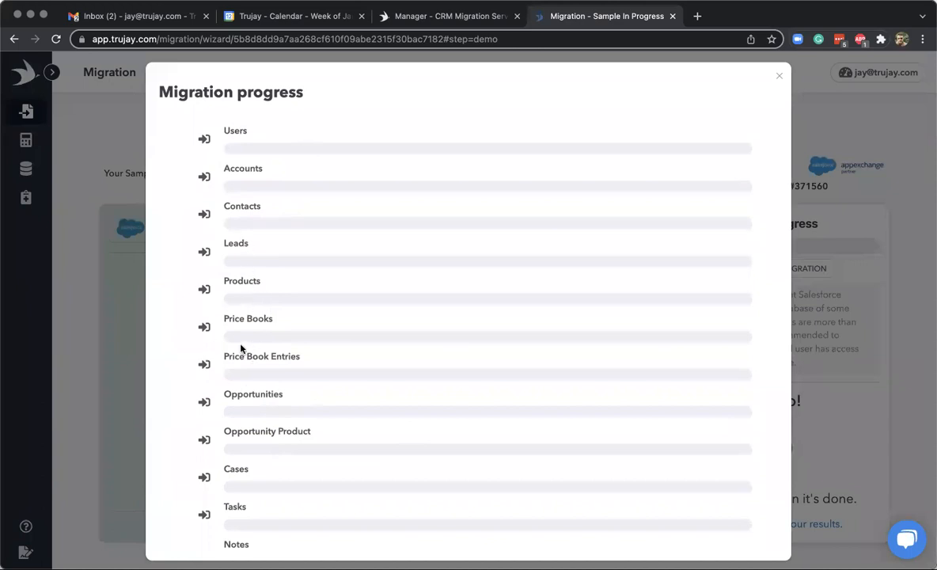
scroll(305, 437, "down", 4)
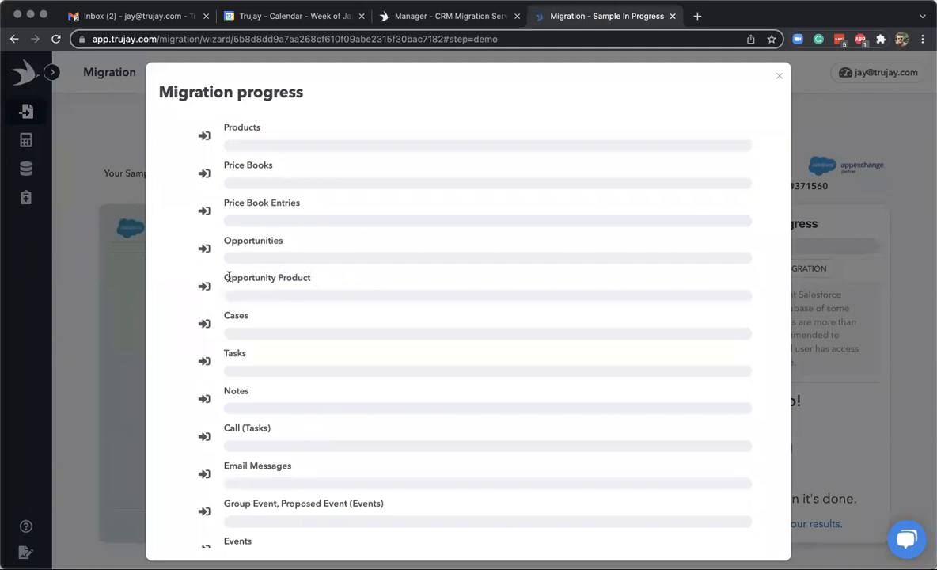
left_click_drag(227, 277, 339, 287)
left_click(338, 287)
scroll(274, 396, "down", 2)
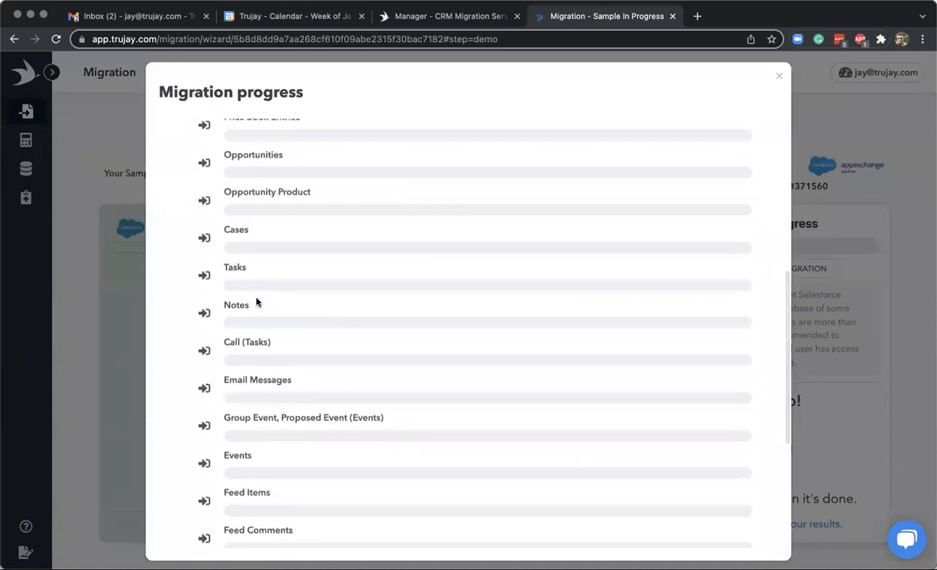
scroll(245, 453, "down", 4)
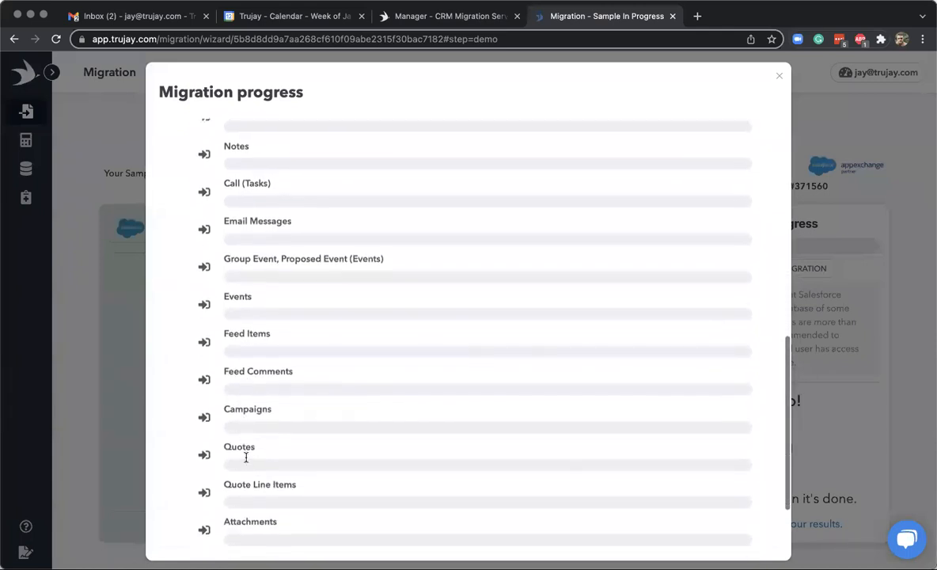
scroll(246, 461, "down", 2)
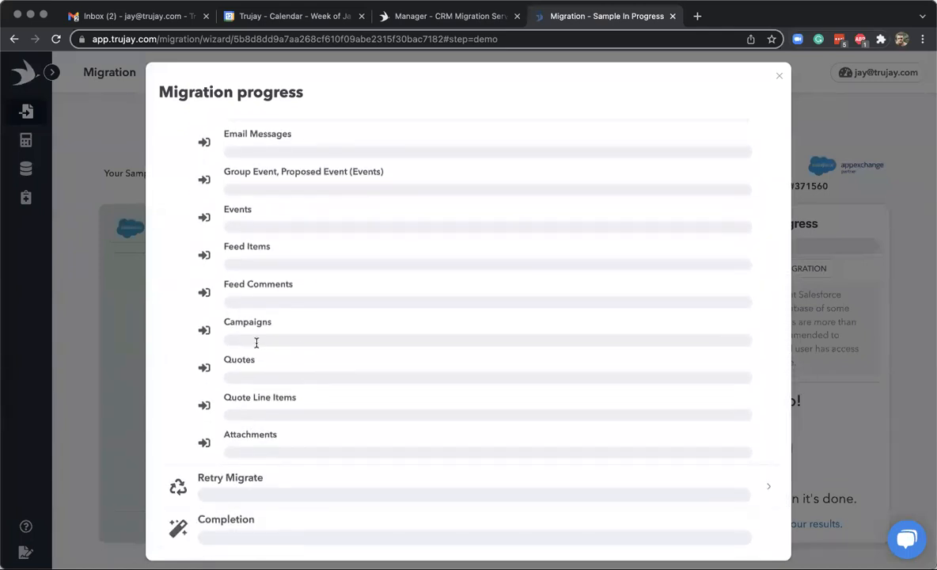
scroll(342, 274, "up", 9)
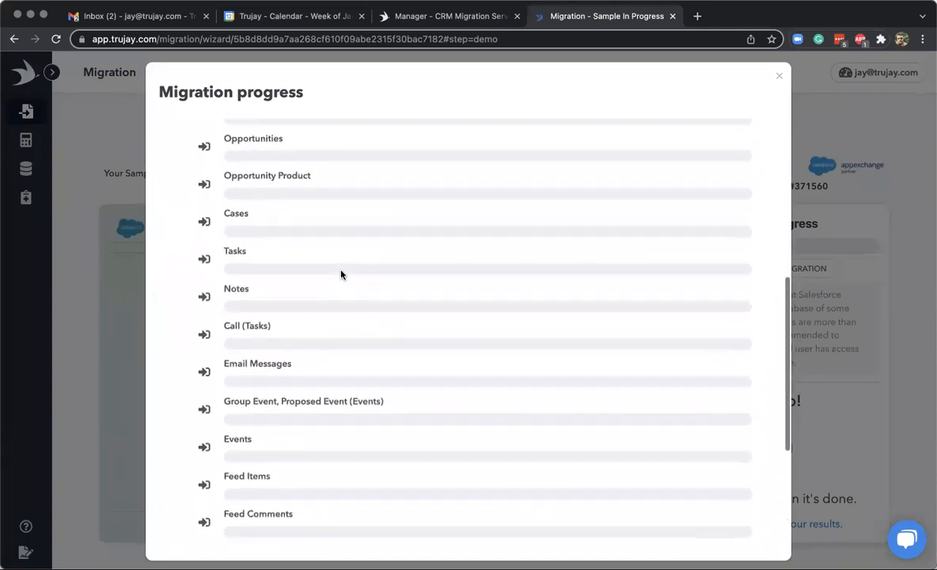
scroll(341, 274, "up", 5)
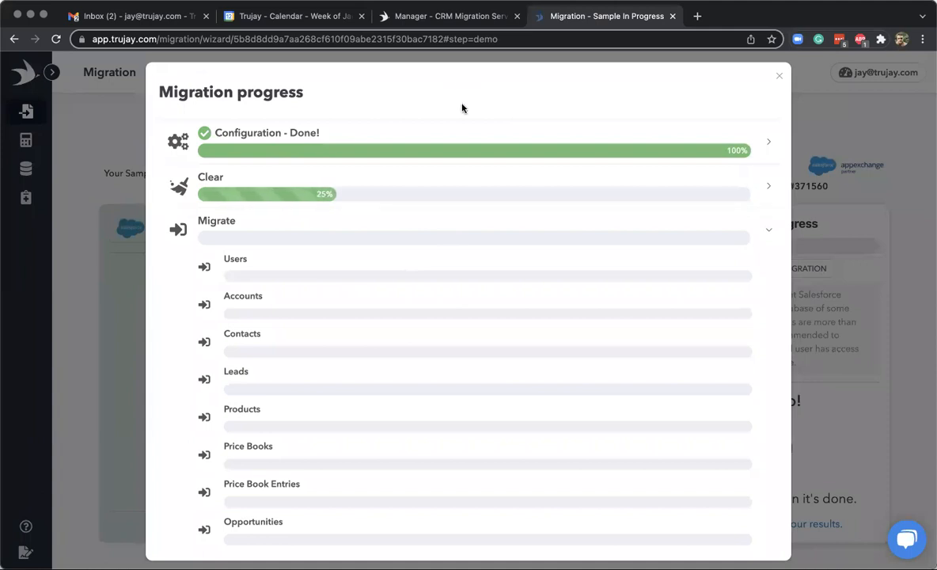
Monitor the sample migration's progress for each object in the Migrate stage, from Users down to Attachments
scroll(499, 473, "down", 1)
scroll(499, 472, "up", 1)
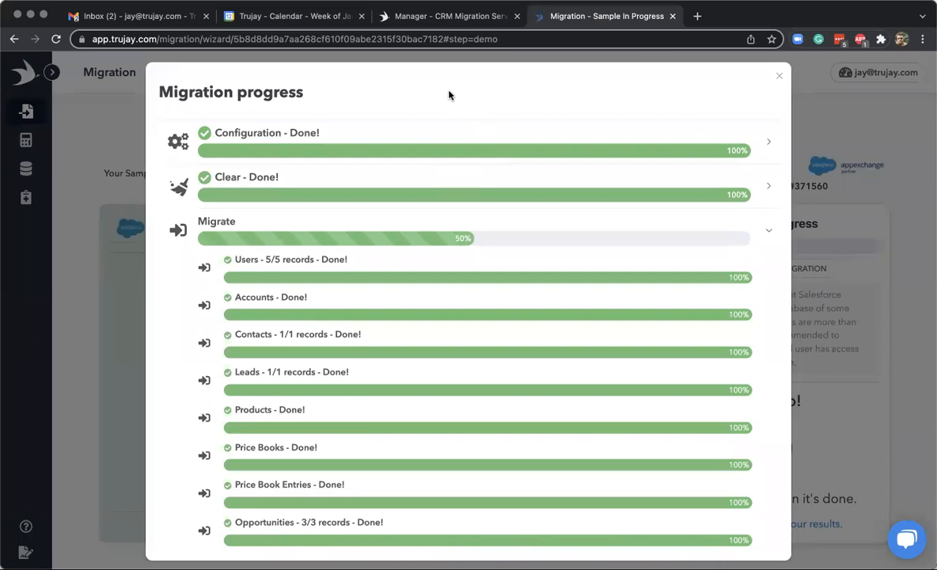
scroll(509, 320, "down", 3)
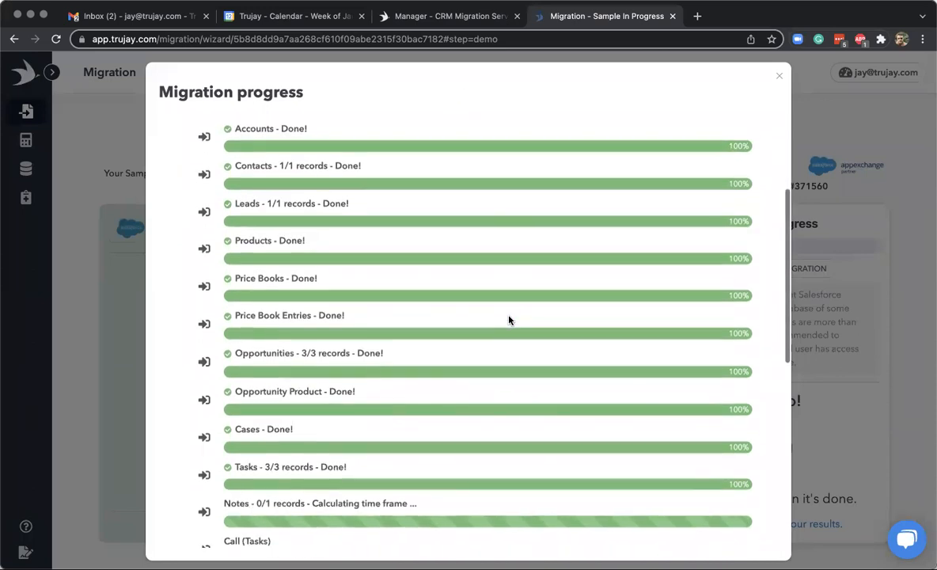
scroll(509, 320, "down", 4)
scroll(509, 320, "down", 3)
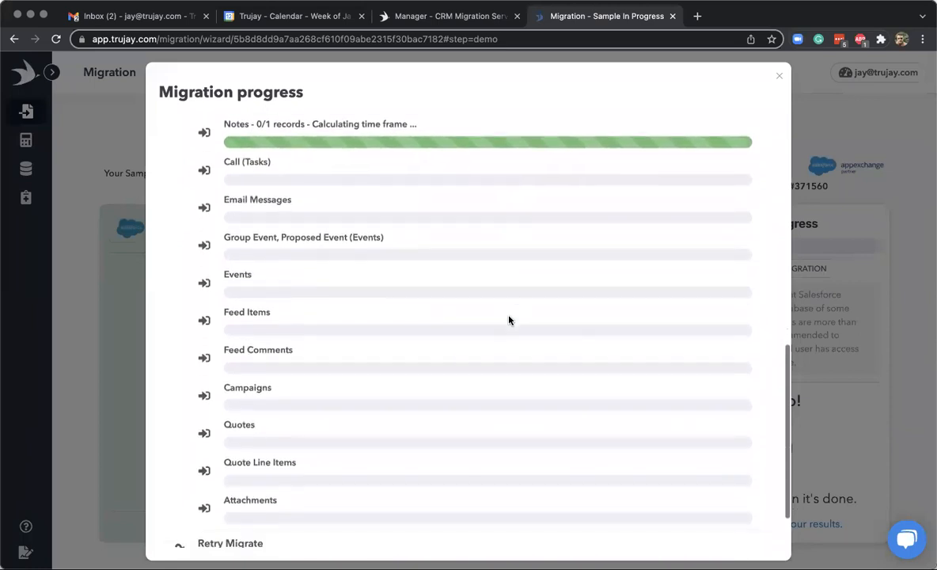
scroll(510, 320, "up", 1)
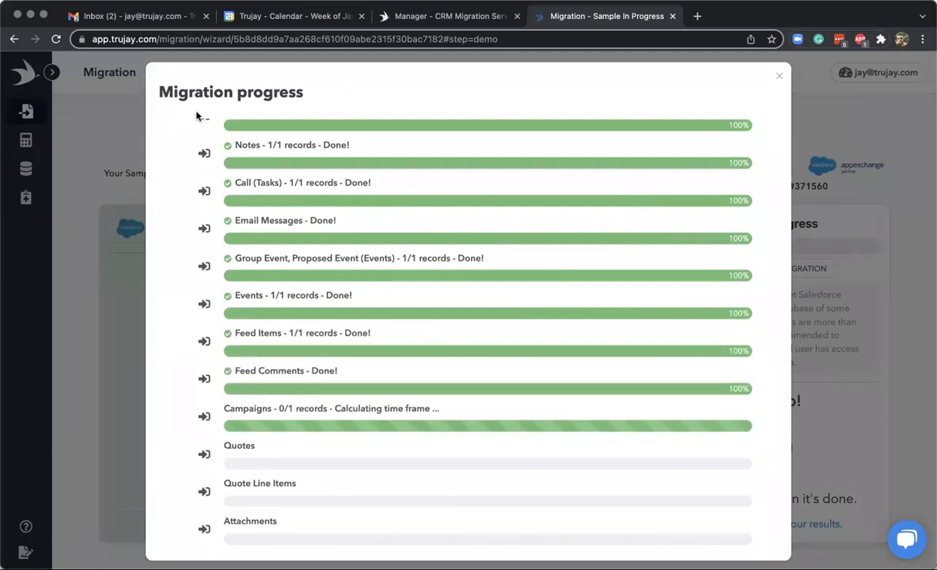
scroll(179, 178, "down", 1)
scroll(177, 177, "down", 1)
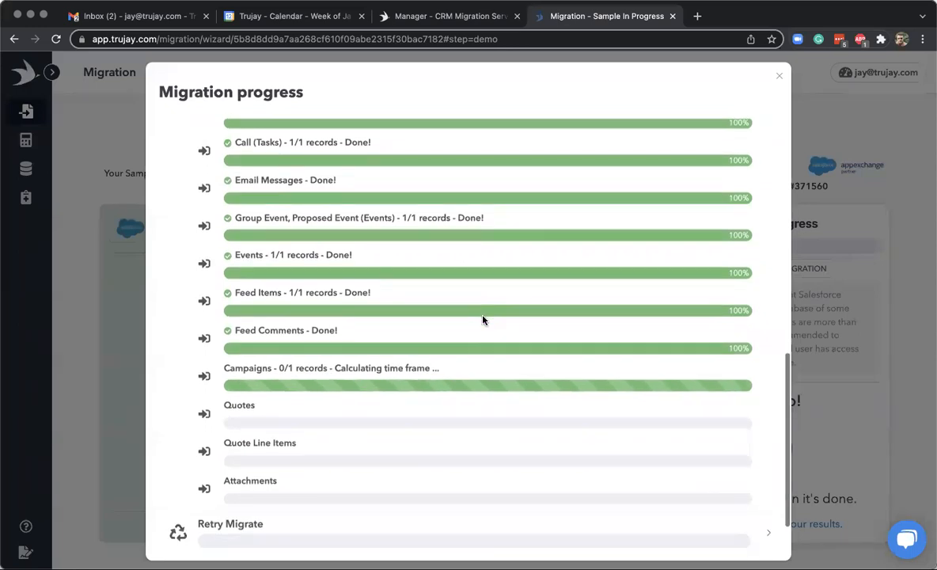
Follow the sample migration through the Retry Migrate and Completion stages, and review the per-object results table
scroll(483, 320, "down", 2)
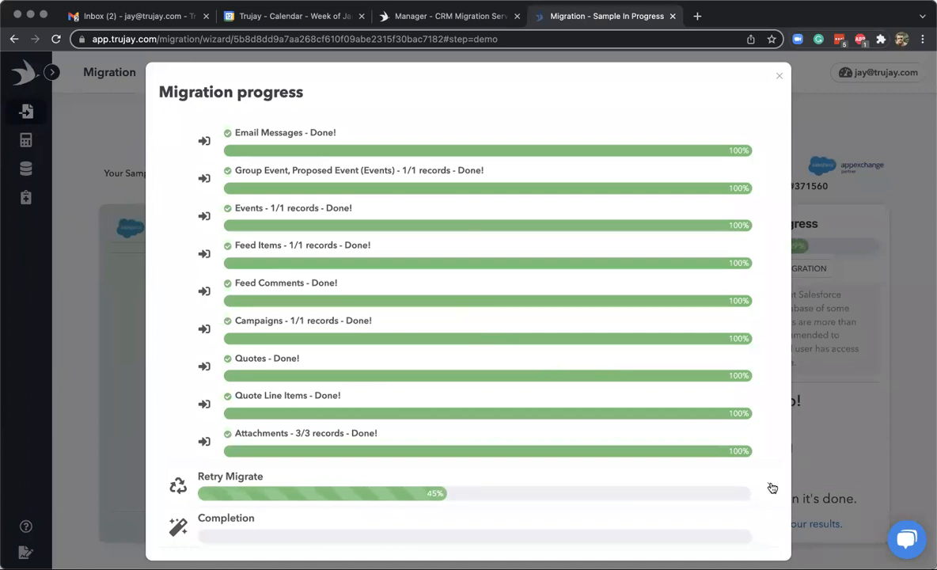
scroll(684, 421, "down", 10)
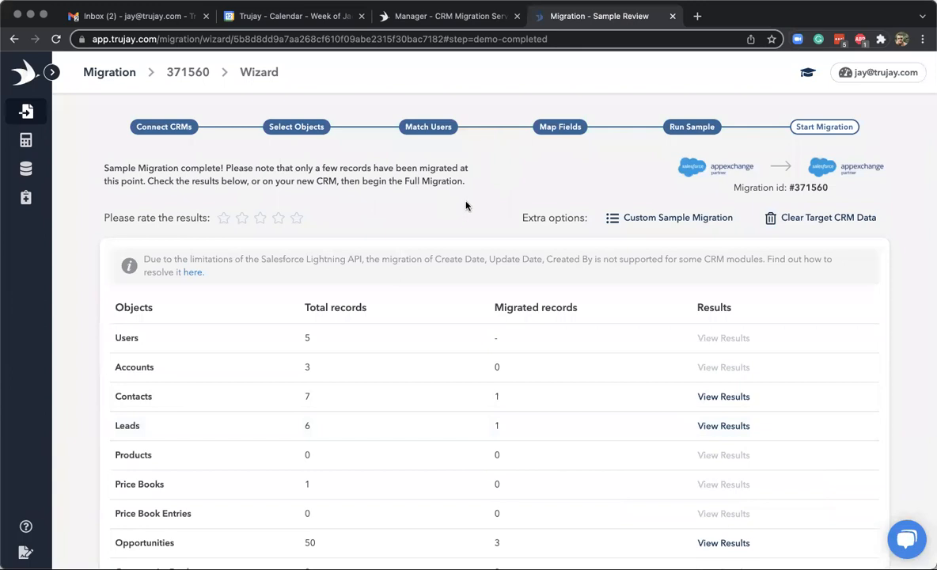
scroll(909, 325, "down", 1)
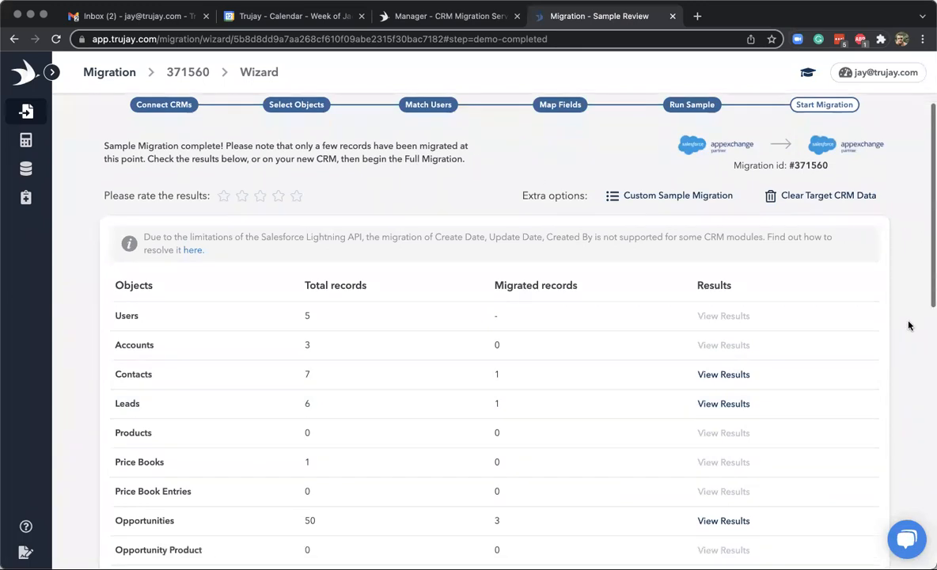
scroll(909, 325, "down", 1)
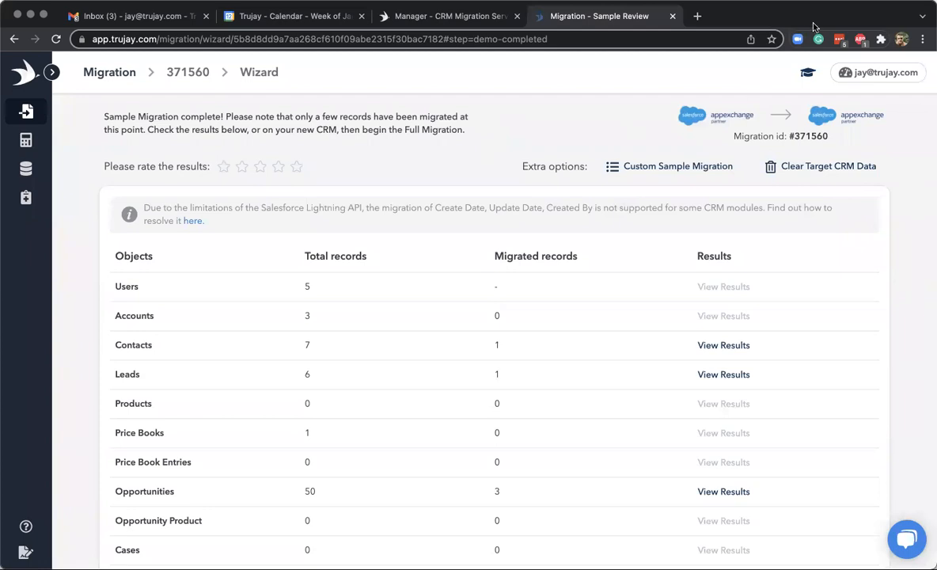
Switch to the CRM migration Manager page, open the migration's record and examine the failed count of each object
left_click(431, 16)
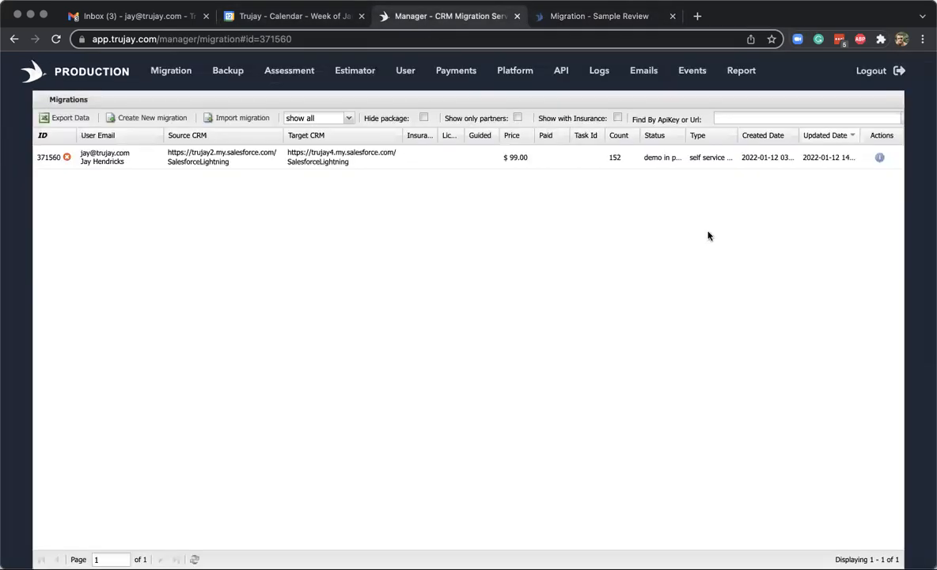
double_click(134, 155)
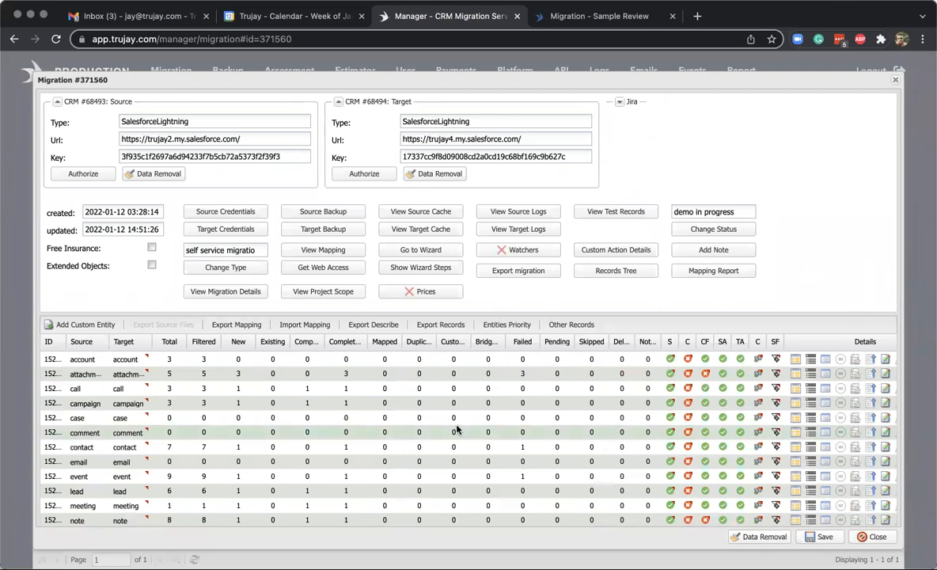
scroll(522, 472, "down", 2)
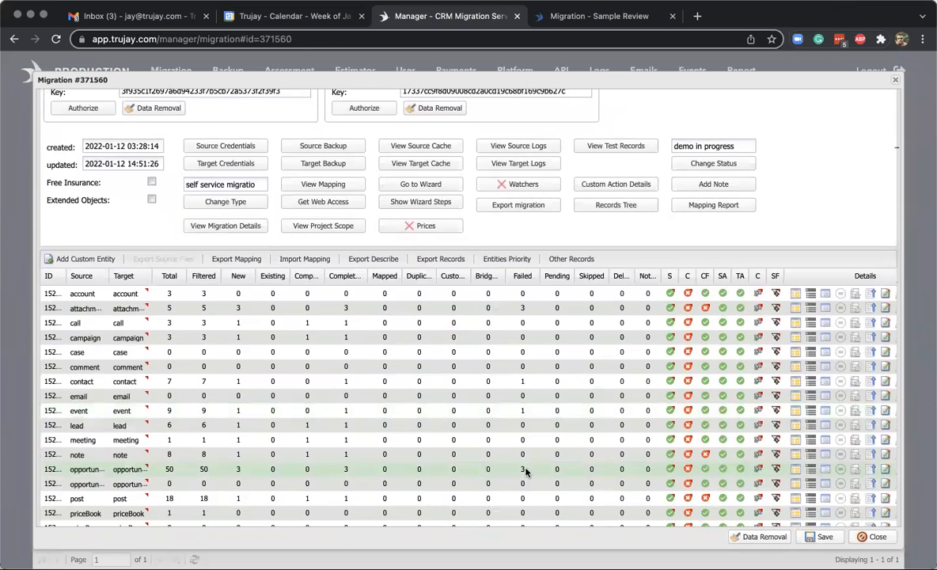
scroll(527, 472, "down", 3)
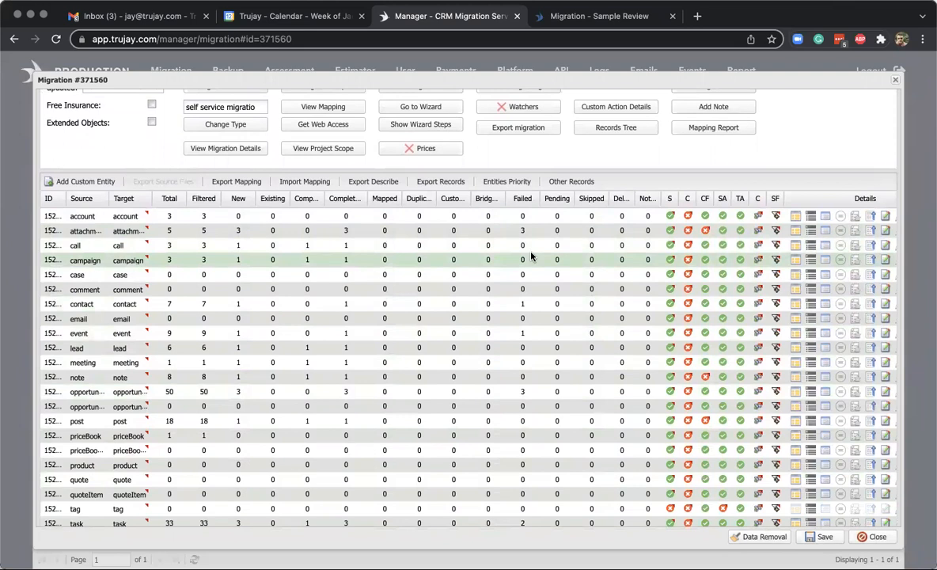
Compare the wizard's sample results with the per-object counts in the Manager record, down to its totals row
left_click(589, 17)
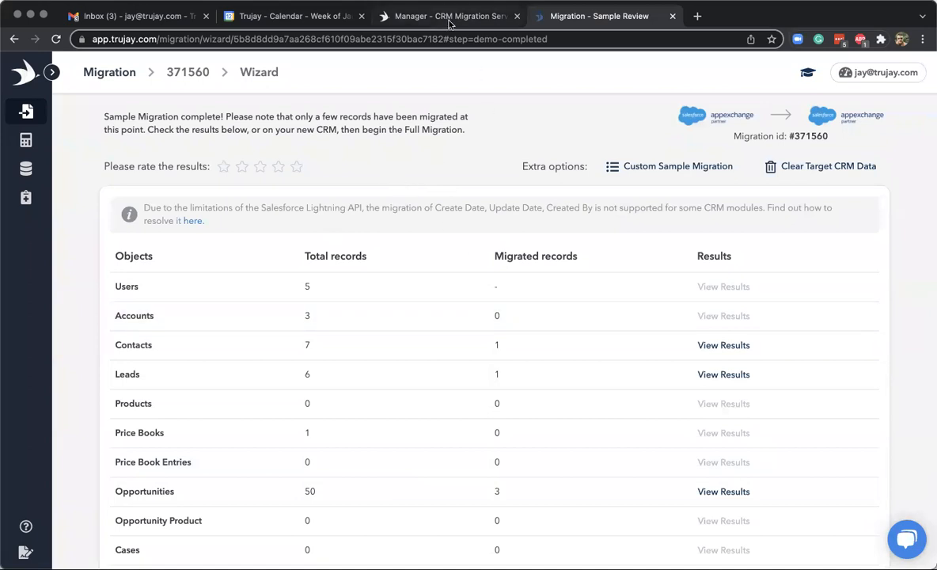
left_click(417, 18)
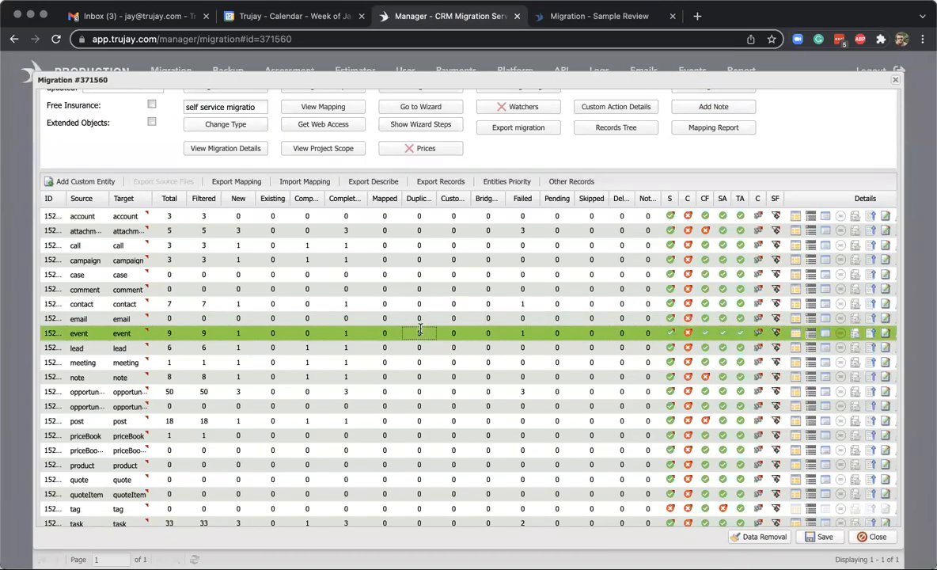
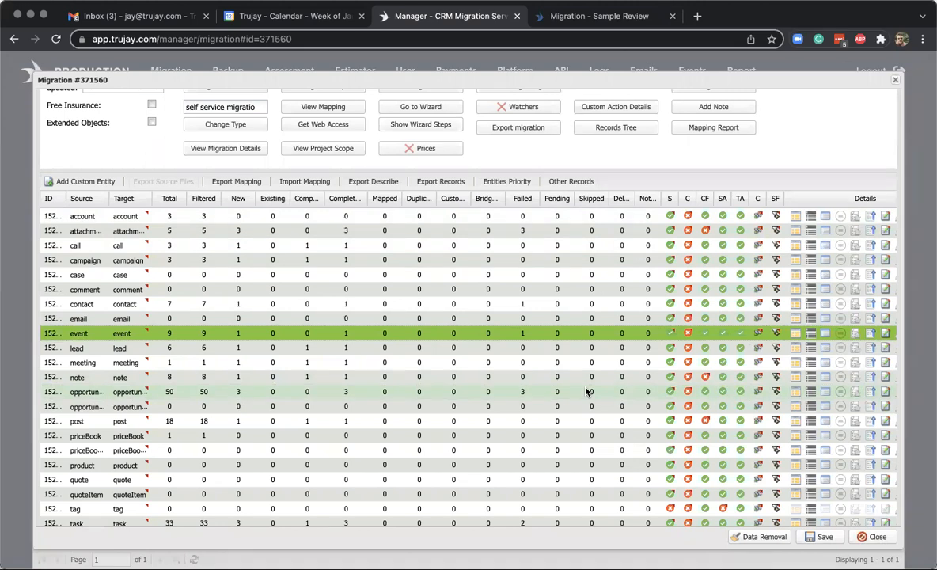
scroll(586, 391, "up", 5)
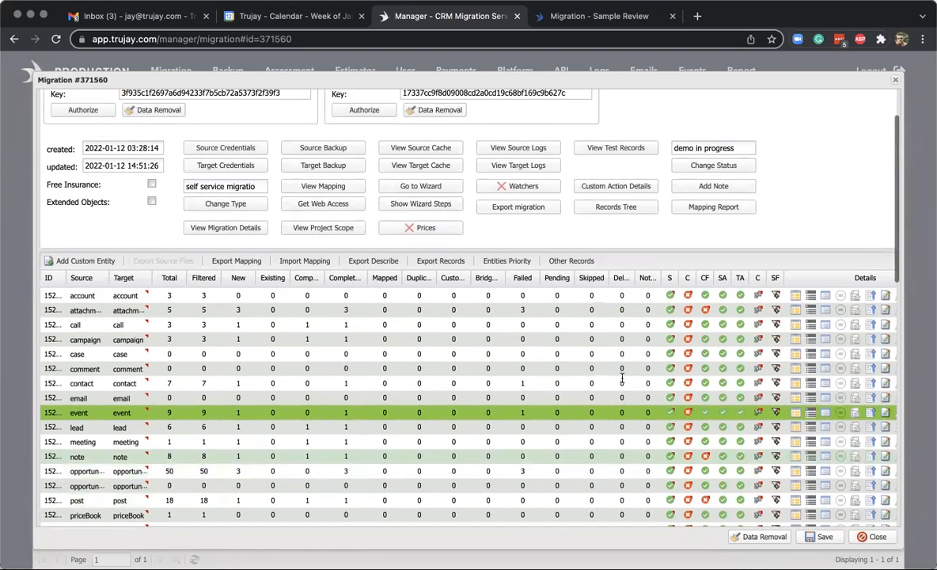
scroll(622, 378, "up", 2)
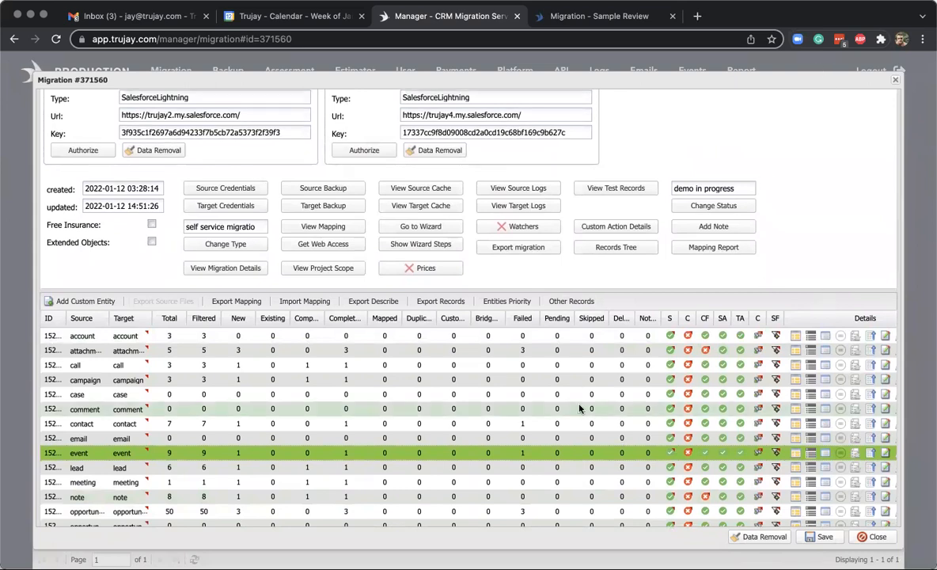
scroll(580, 404, "down", 5)
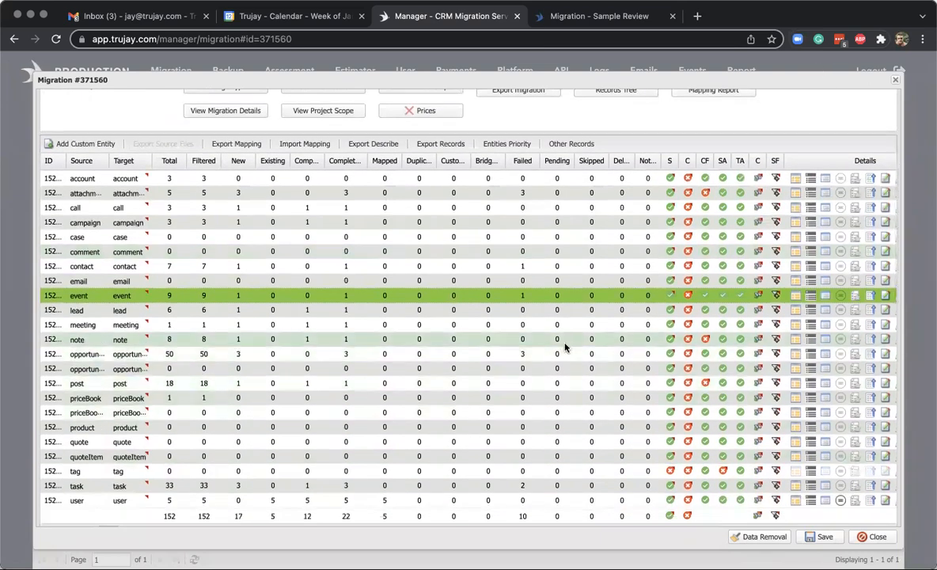
scroll(563, 348, "up", 2)
scroll(561, 316, "up", 1)
scroll(560, 197, "up", 2)
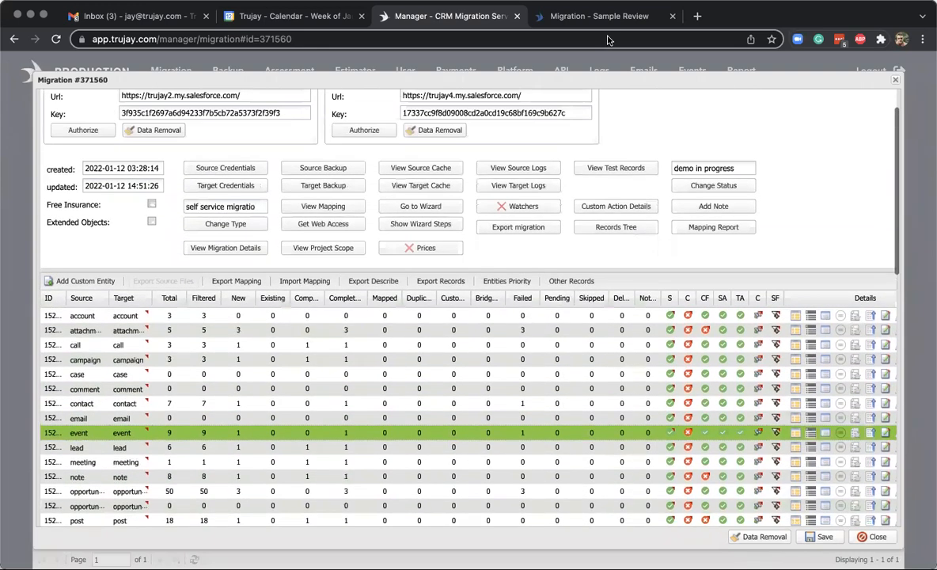
Return to the wizard, go back to the Map Fields stage and examine the first page of the Accounts mapping
left_click(570, 17)
scroll(446, 161, "up", 1)
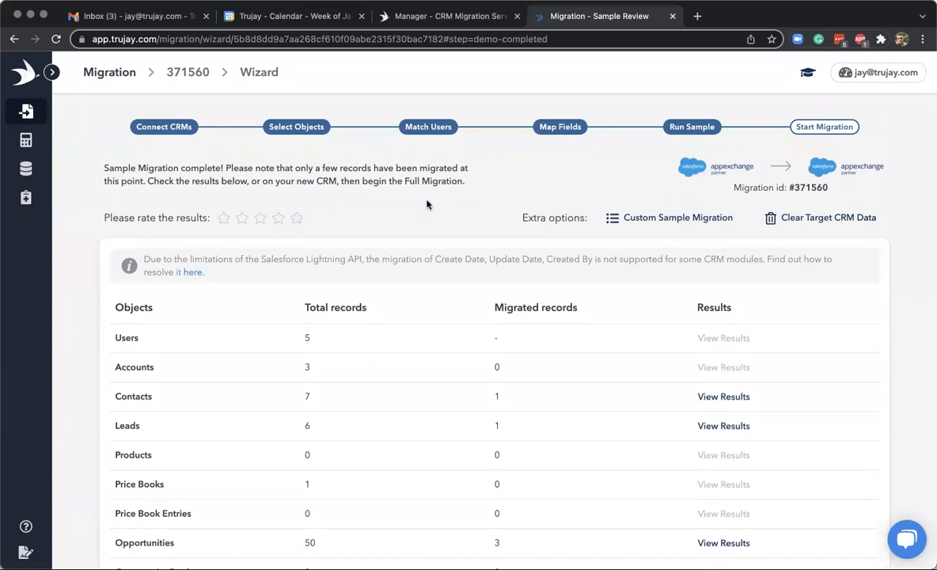
left_click(548, 127)
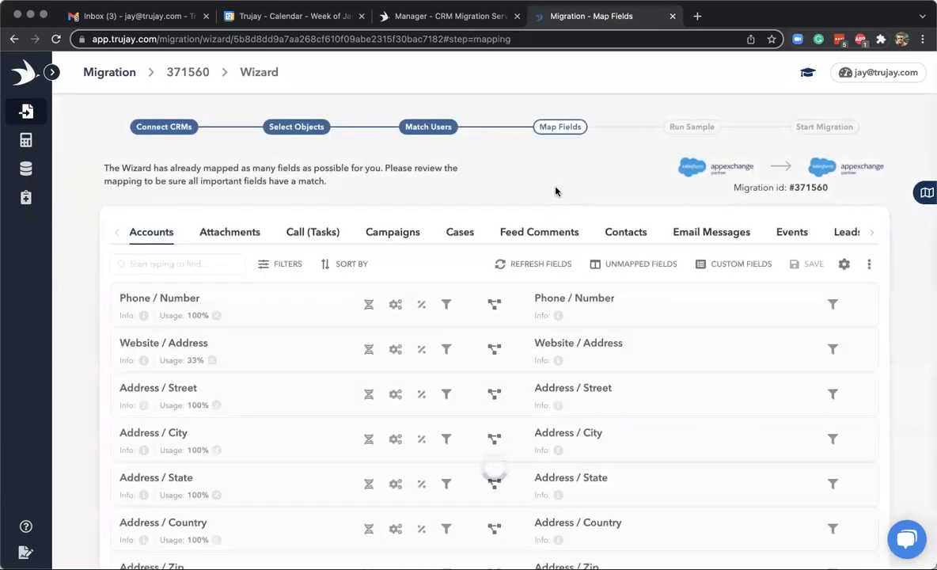
scroll(517, 184, "down", 5)
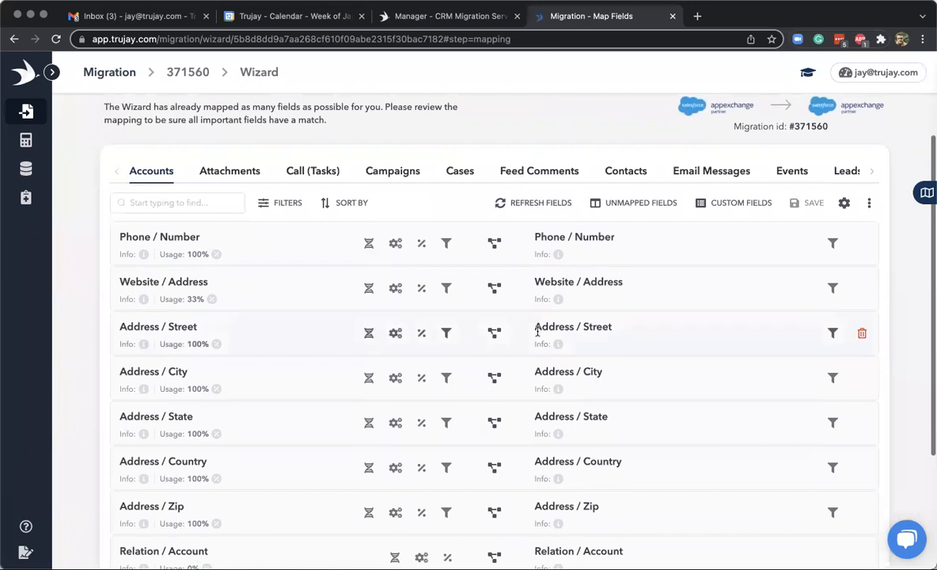
scroll(538, 332, "up", 1)
scroll(540, 329, "down", 2)
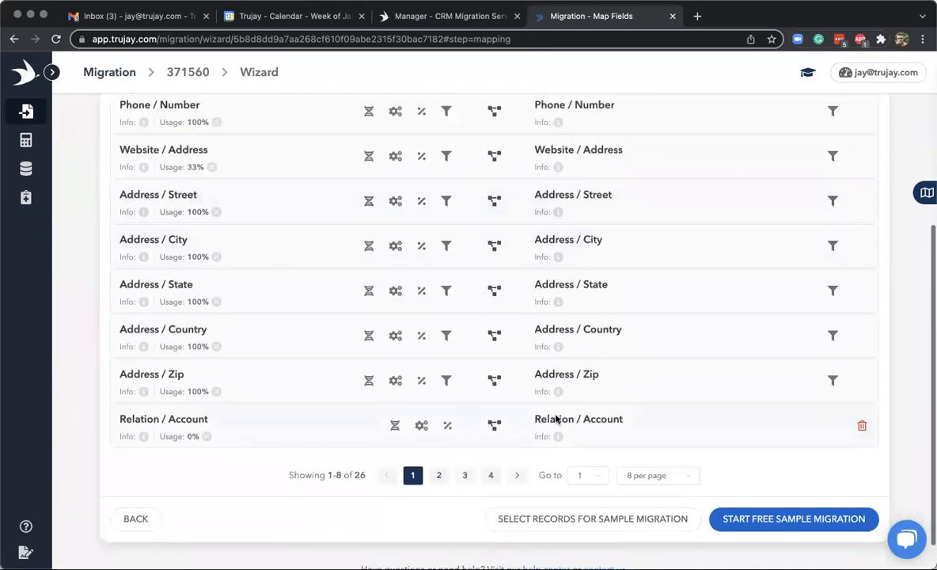
scroll(539, 419, "down", 1)
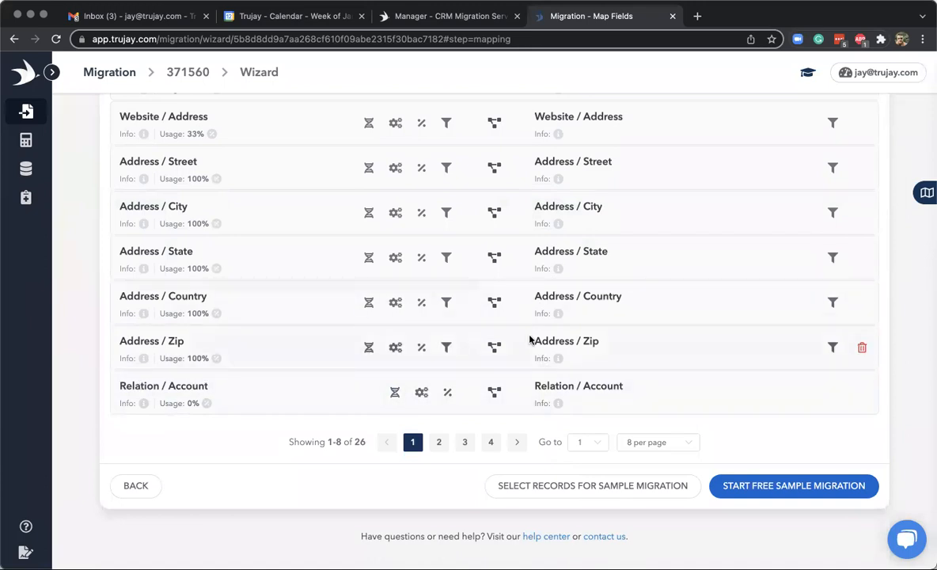
scroll(527, 329, "up", 2)
scroll(523, 314, "down", 2)
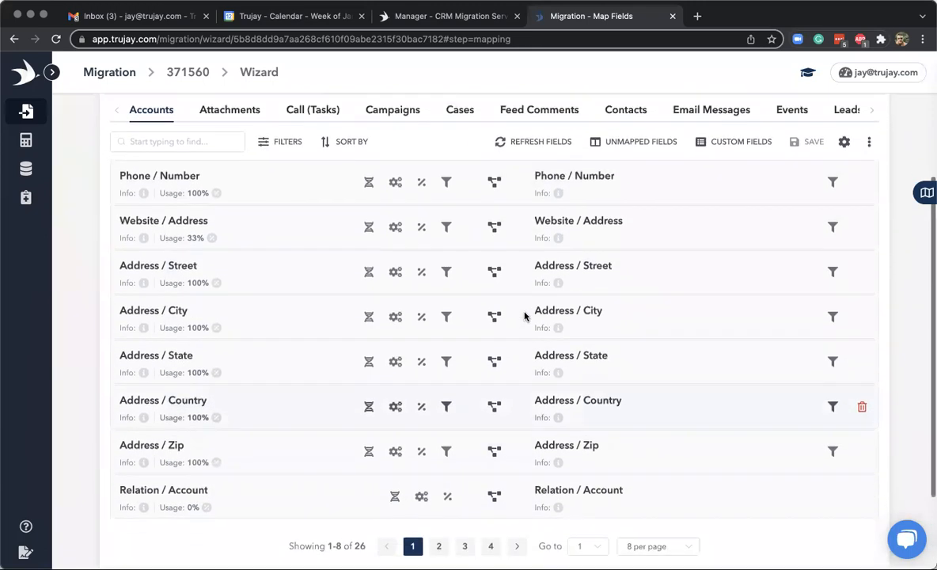
Inspect the field pair behind the Relation / Account mapping of Contacts and close its details
left_click(623, 115)
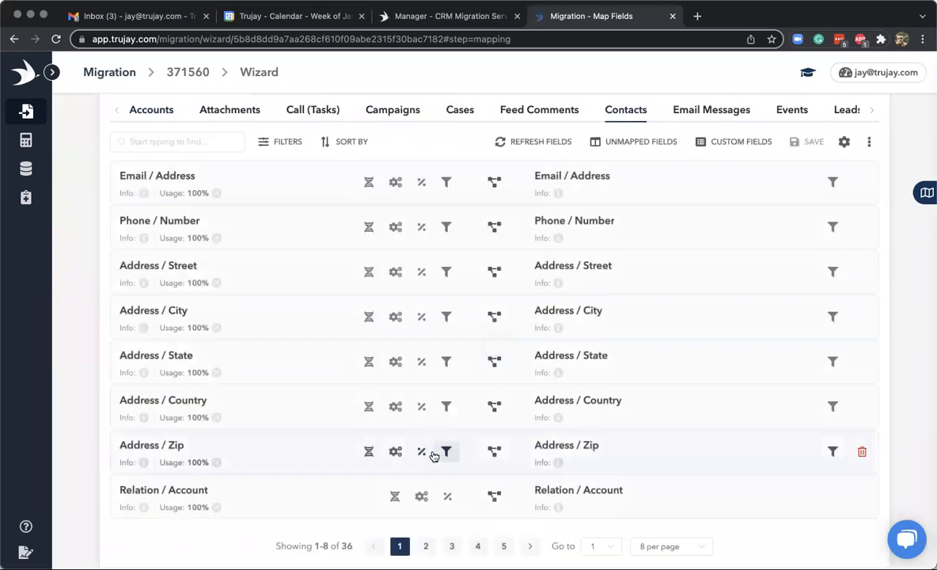
scroll(431, 457, "down", 3)
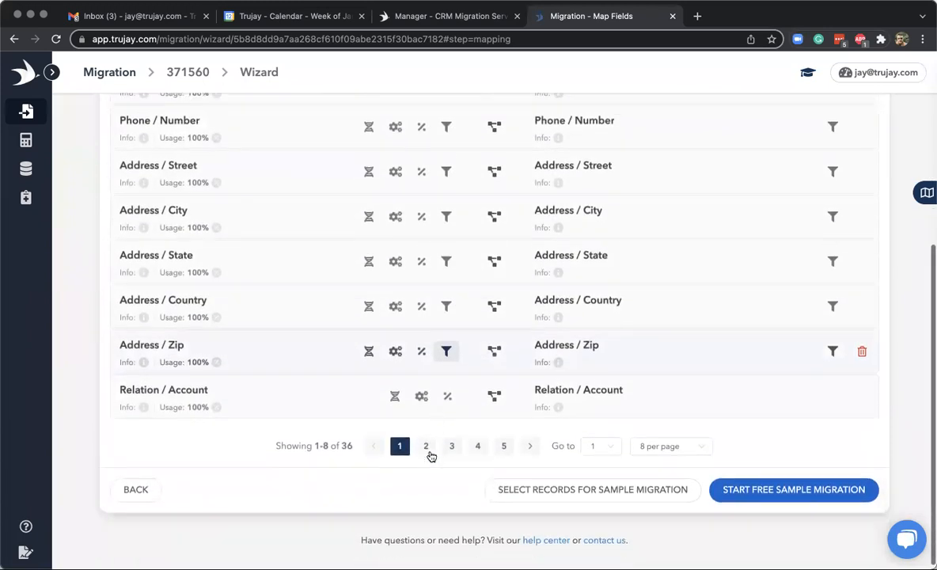
left_click(491, 396)
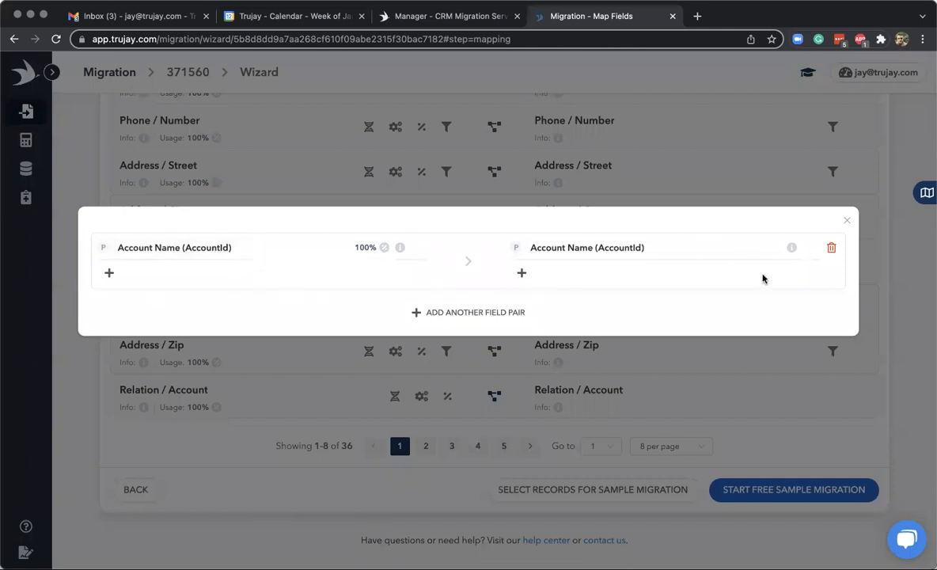
left_click(844, 223)
Look over the Contacts field mapping and view its second page of fields
scroll(609, 180, "up", 2)
scroll(613, 183, "up", 1)
scroll(609, 201, "down", 1)
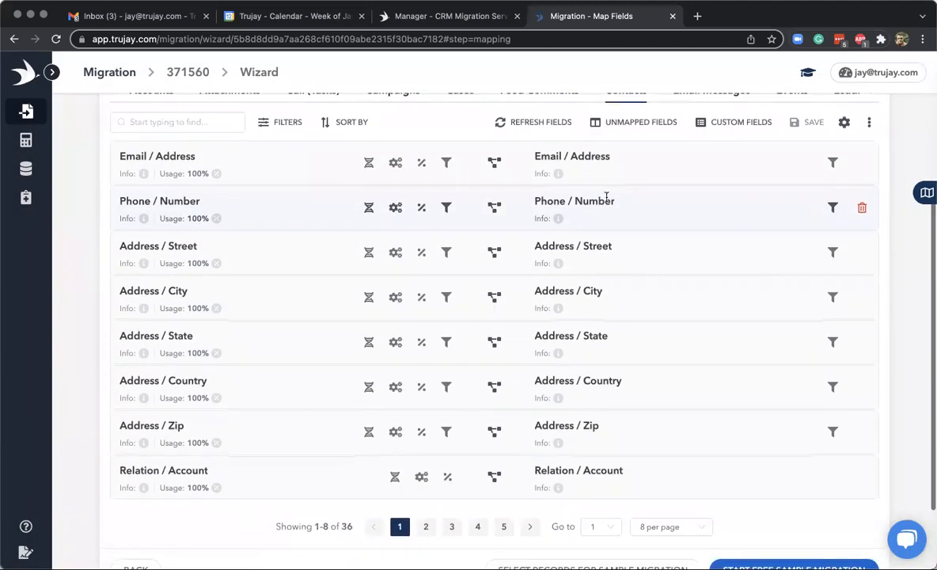
left_click(425, 526)
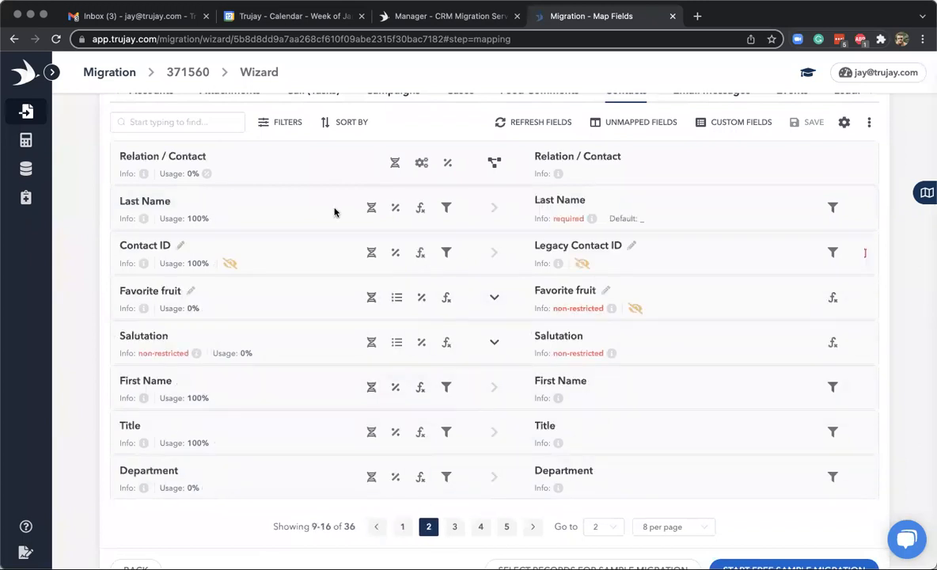
scroll(392, 155, "up", 3)
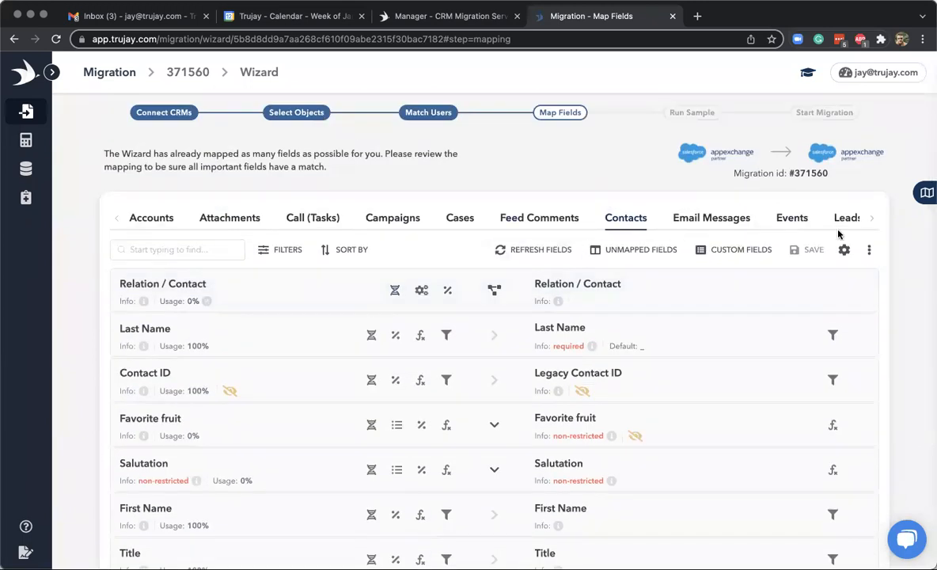
Show the Opportunities field mapping and examine its relations to Account, Contact and Campaign
left_click(871, 218)
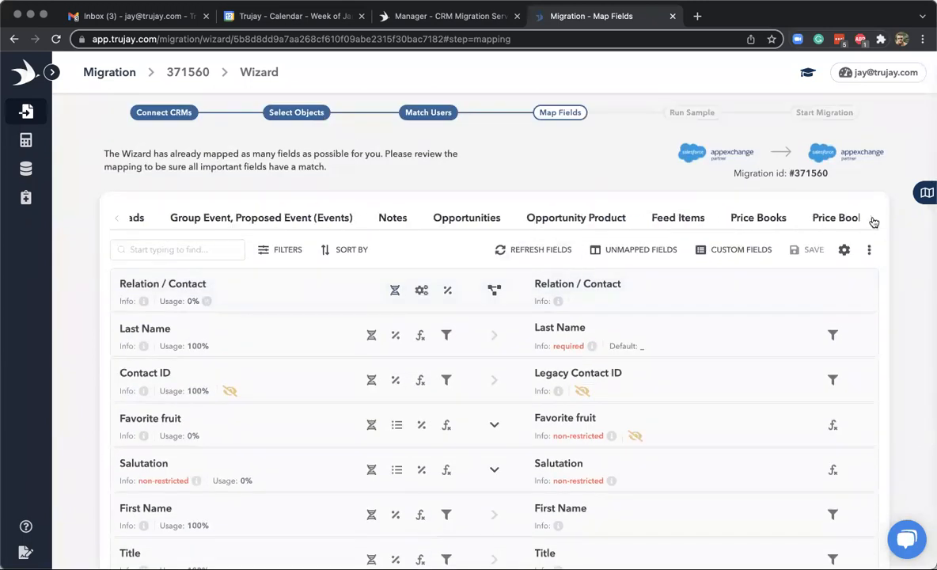
left_click(447, 221)
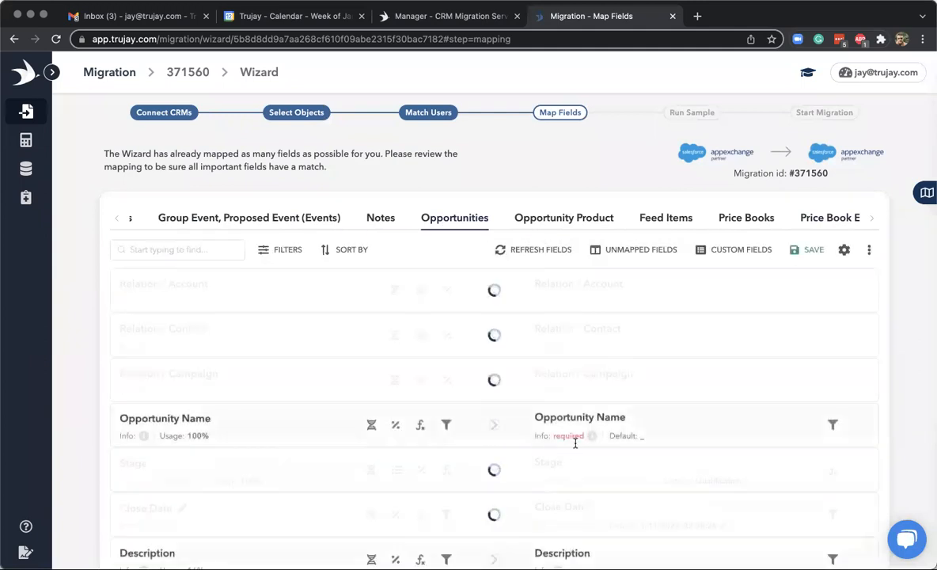
scroll(558, 451, "down", 1)
scroll(508, 277, "down", 4)
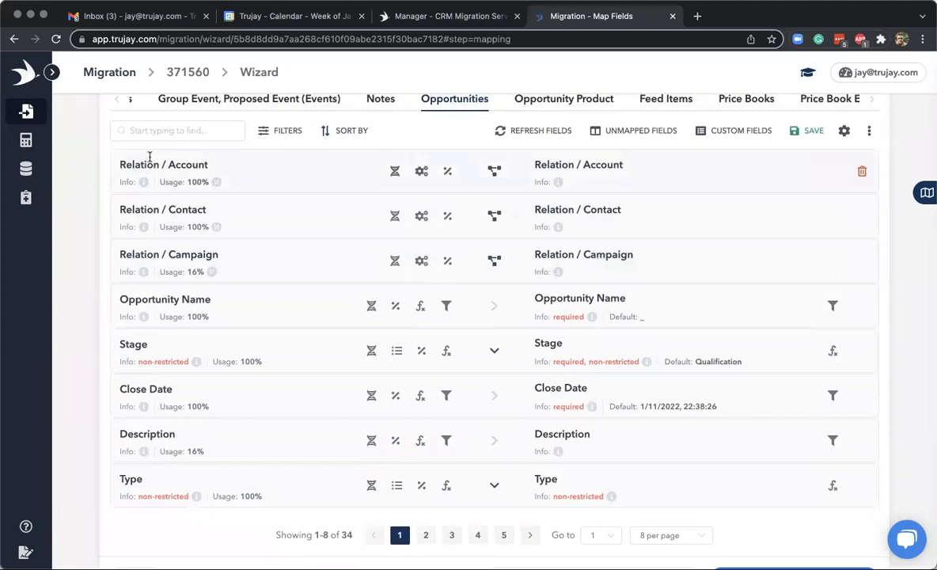
scroll(478, 208, "up", 1)
scroll(477, 208, "up", 2)
scroll(479, 214, "down", 1)
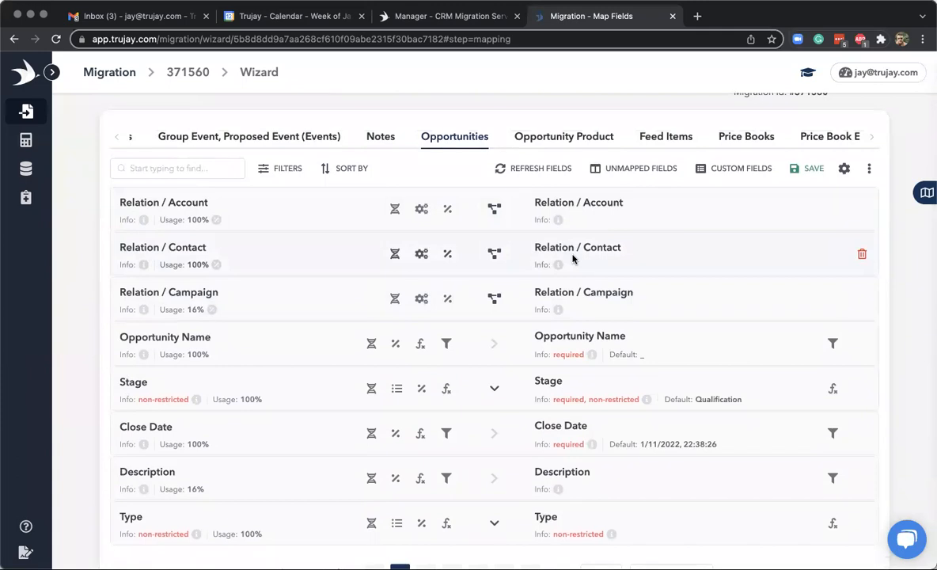
Inspect the field pairs behind the Relation / Campaign and Relation / Contact mappings of Opportunities, closing each one's details
left_click(494, 299)
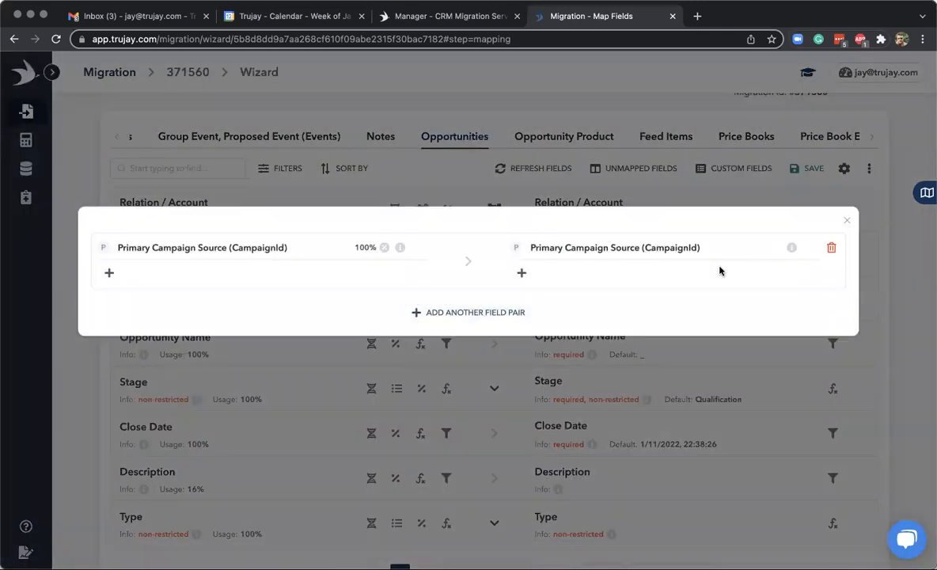
left_click(847, 220)
left_click(494, 256)
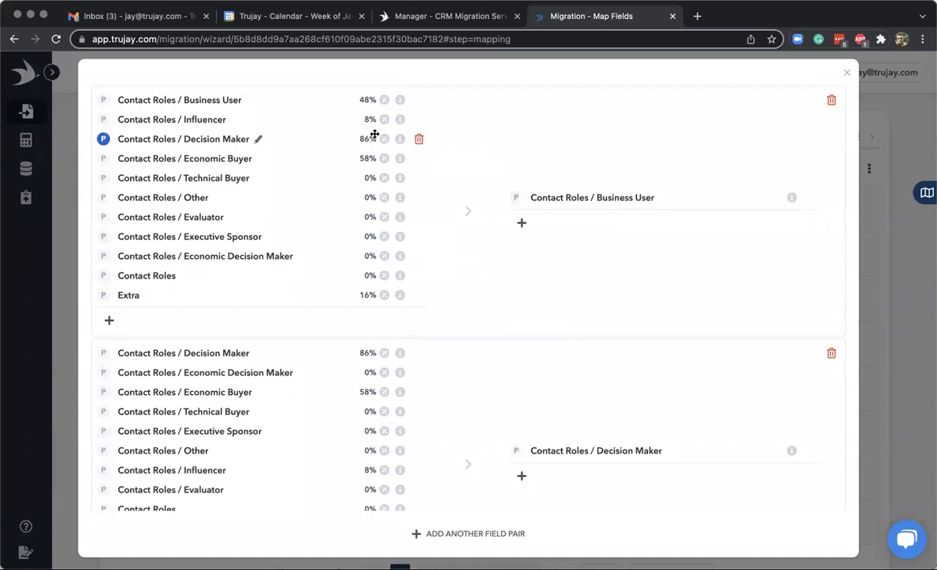
scroll(516, 302, "down", 3)
scroll(516, 302, "up", 3)
left_click(847, 72)
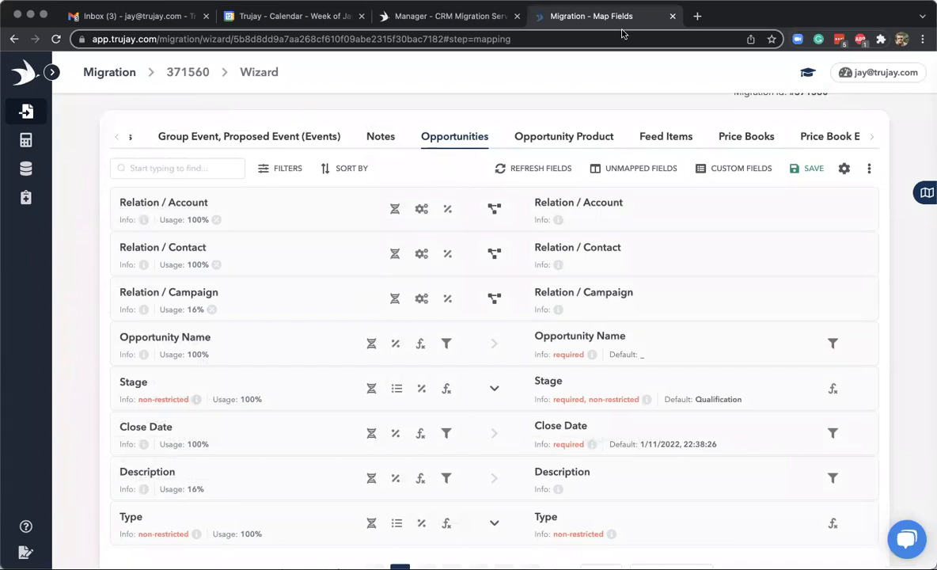
Switch to the migration manager, open the records of the latest demo instance and select the failed event record with the missed relation
left_click(466, 21)
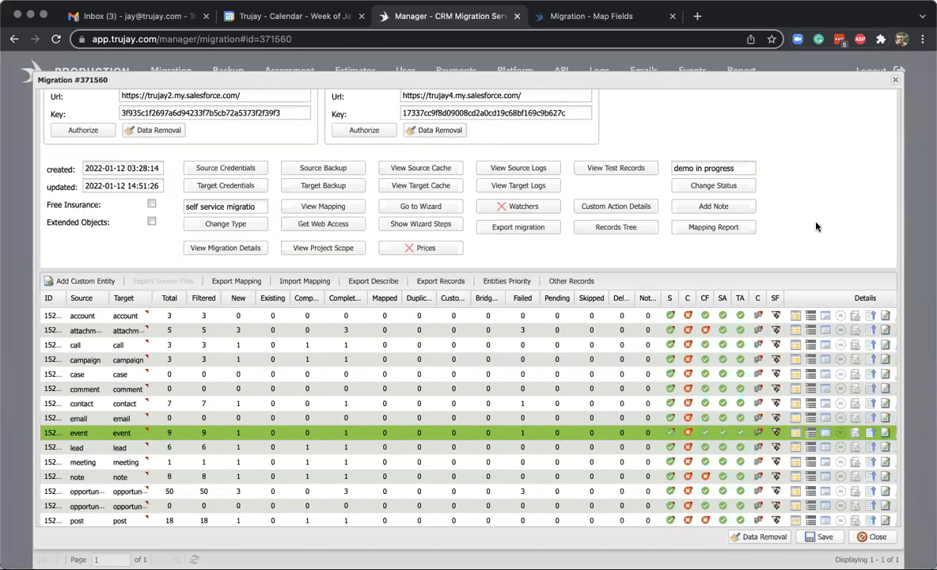
scroll(816, 234, "down", 4)
scroll(736, 406, "down", 3)
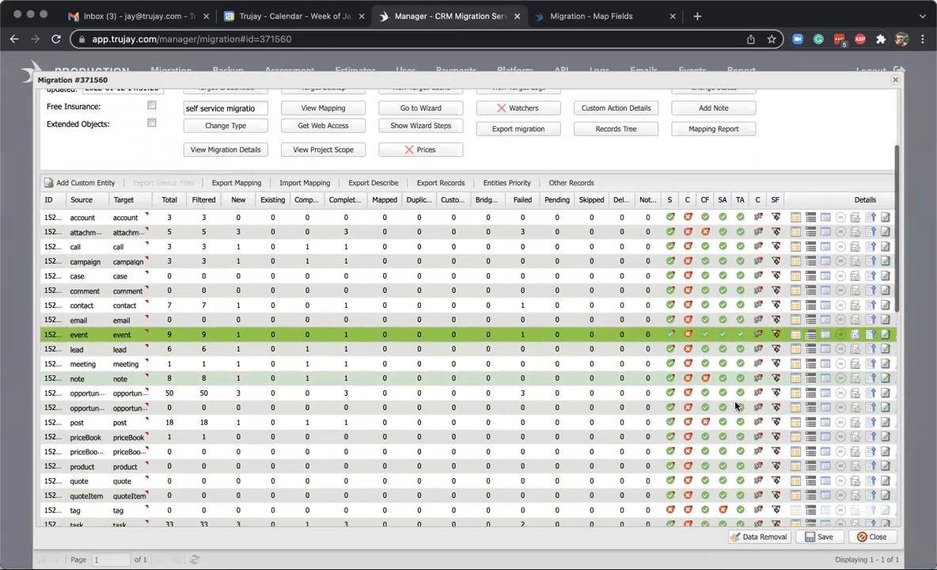
scroll(736, 406, "down", 2)
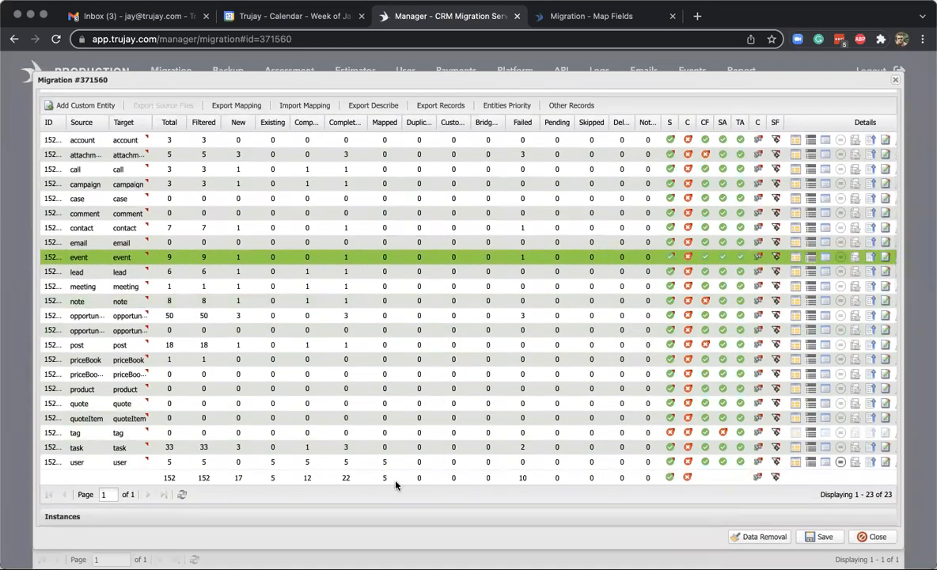
scroll(397, 485, "down", 10)
left_click(202, 404)
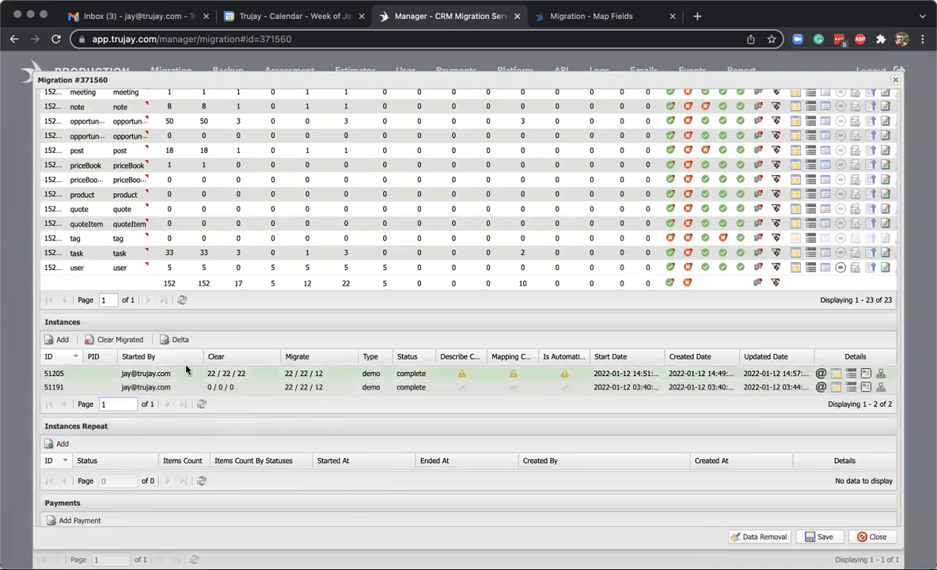
left_click(245, 373)
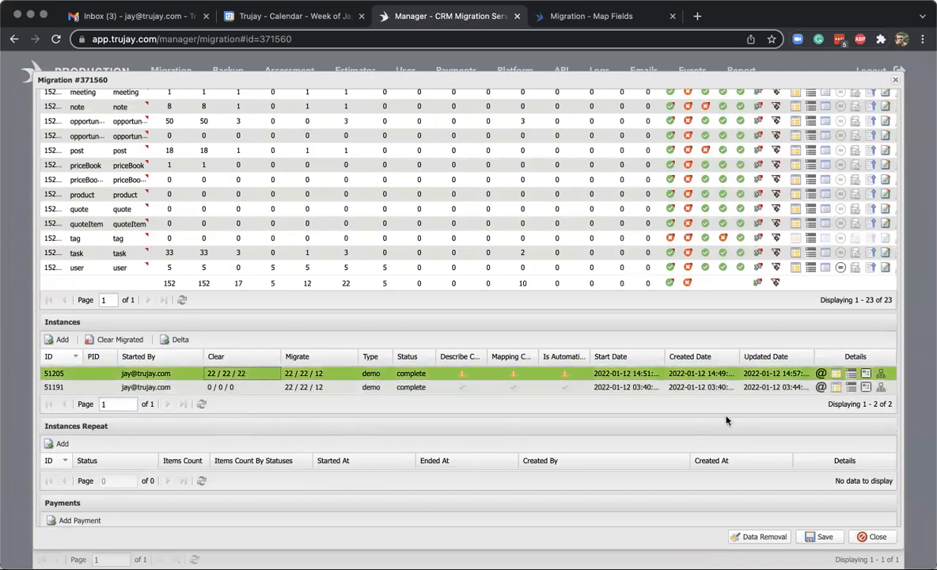
left_click(851, 374)
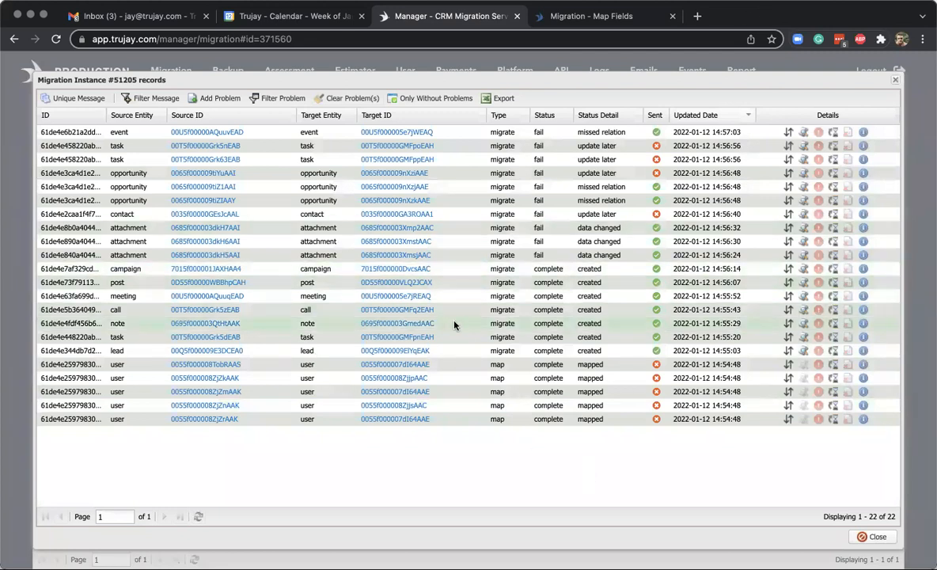
left_click(581, 133)
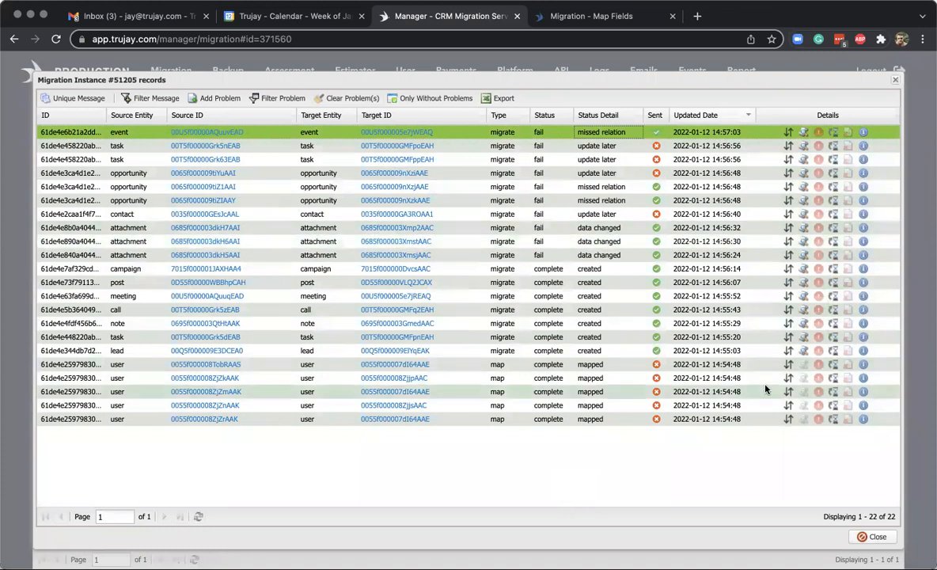
Open the data of the created campaign record and examine its source data, including the user relations block
left_click(788, 273)
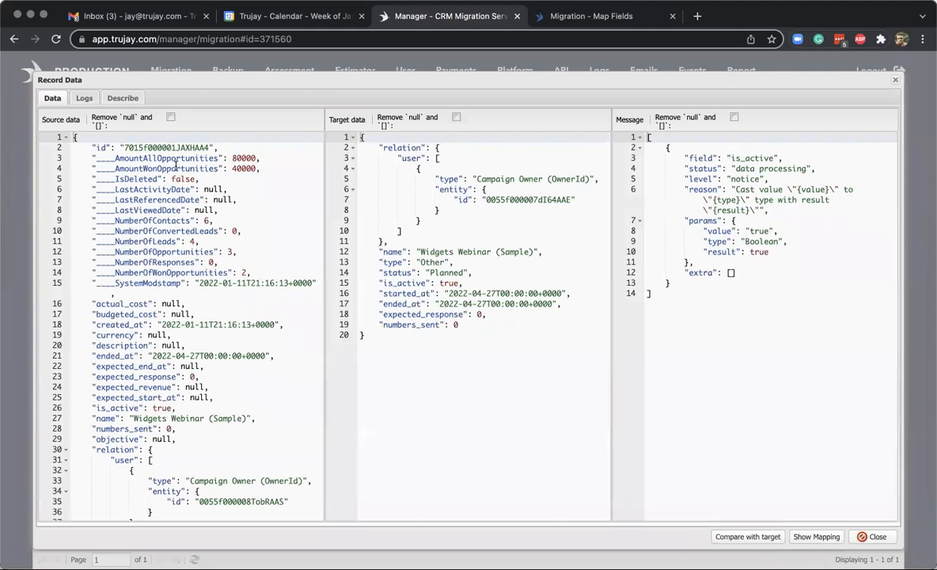
scroll(214, 456, "down", 1)
scroll(213, 456, "down", 10)
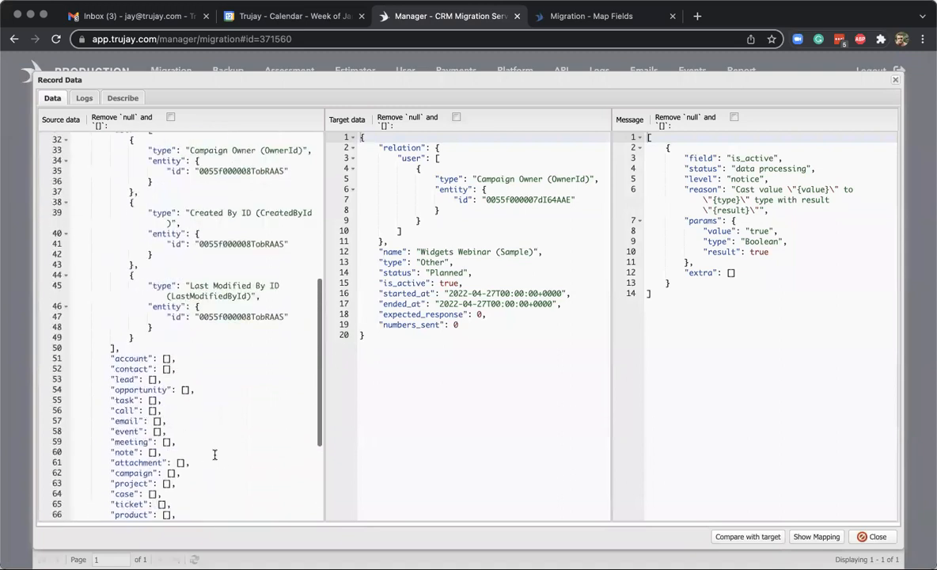
scroll(214, 456, "up", 4)
left_click_drag(93, 237, 287, 430)
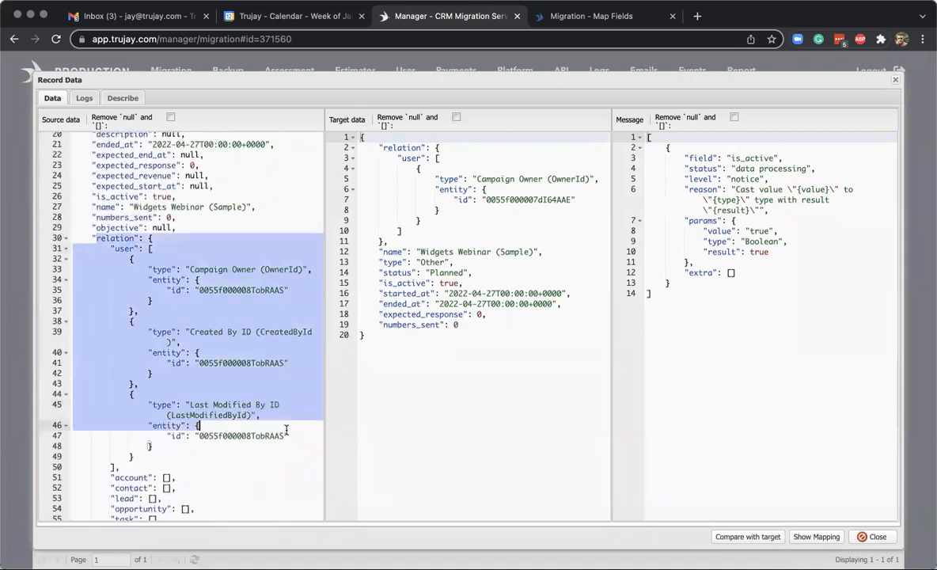
left_click(278, 478)
scroll(277, 487, "down", 9)
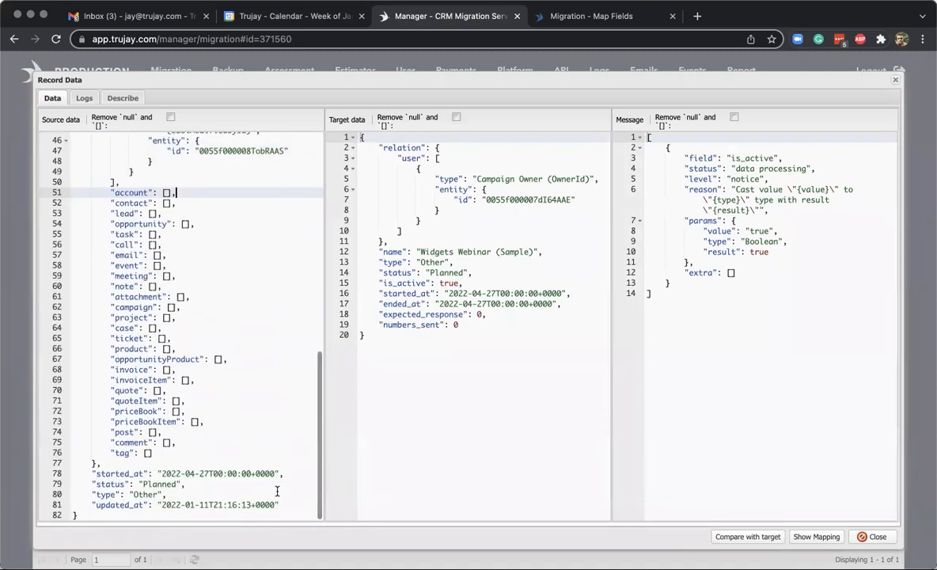
Examine the campaign record's target data and message, and close the record data and the instance's records list
left_click_drag(536, 343, 361, 138)
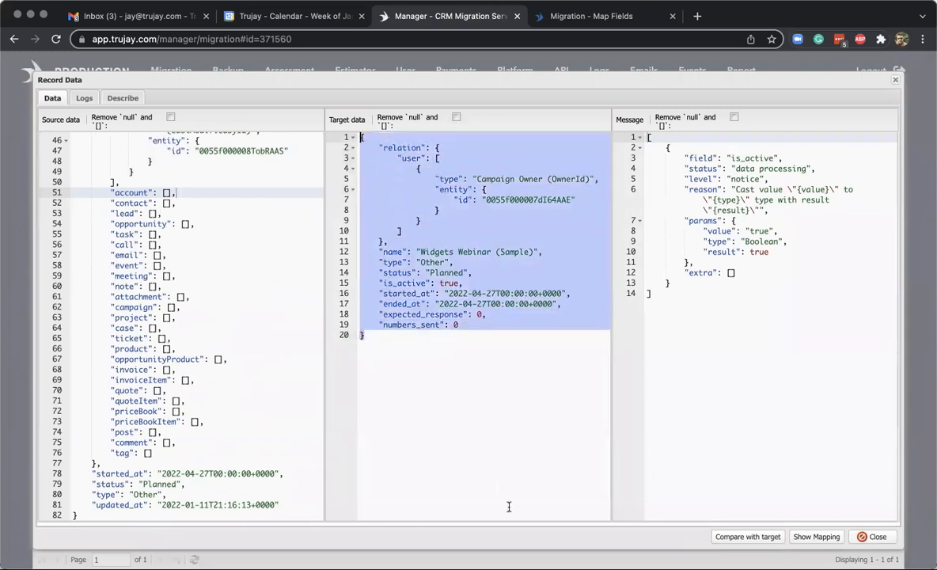
left_click(477, 365)
left_click_drag(843, 380, 593, 130)
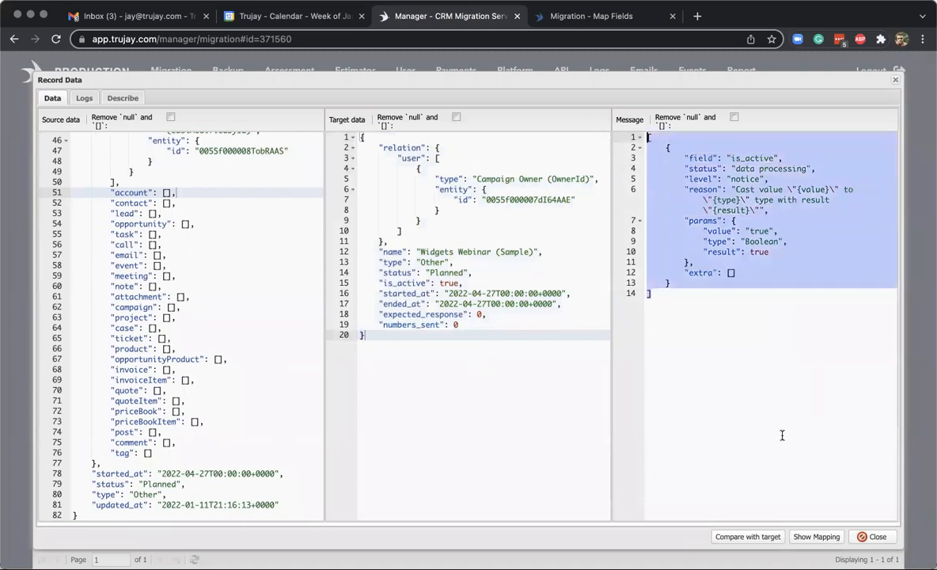
left_click(896, 84)
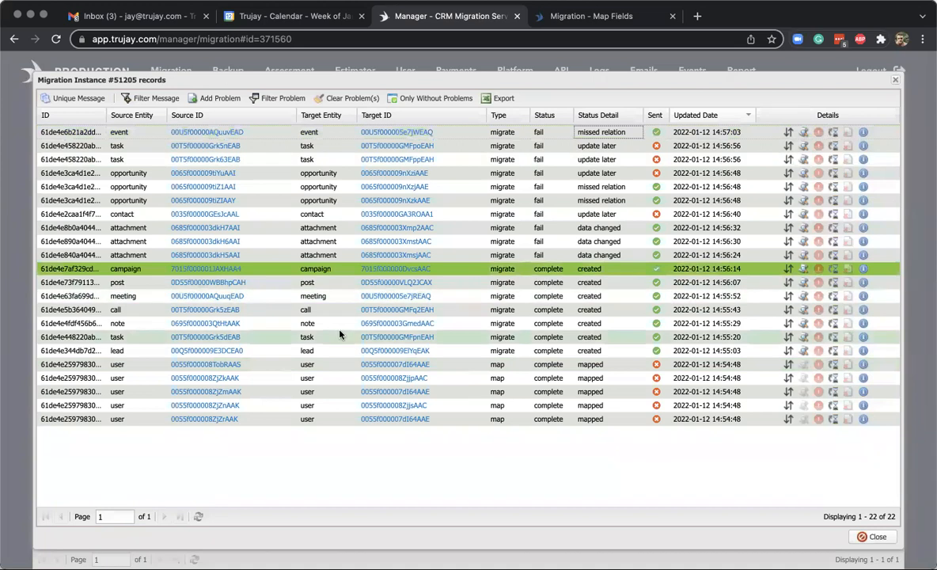
left_click(895, 80)
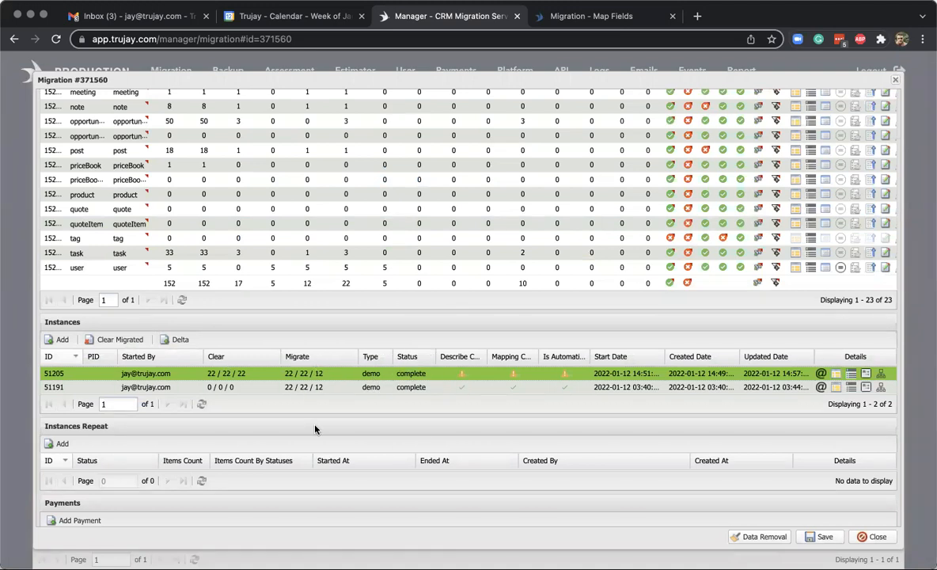
View the source filter of the contact entity and close it without changes
scroll(473, 335, "up", 3)
scroll(473, 335, "down", 1)
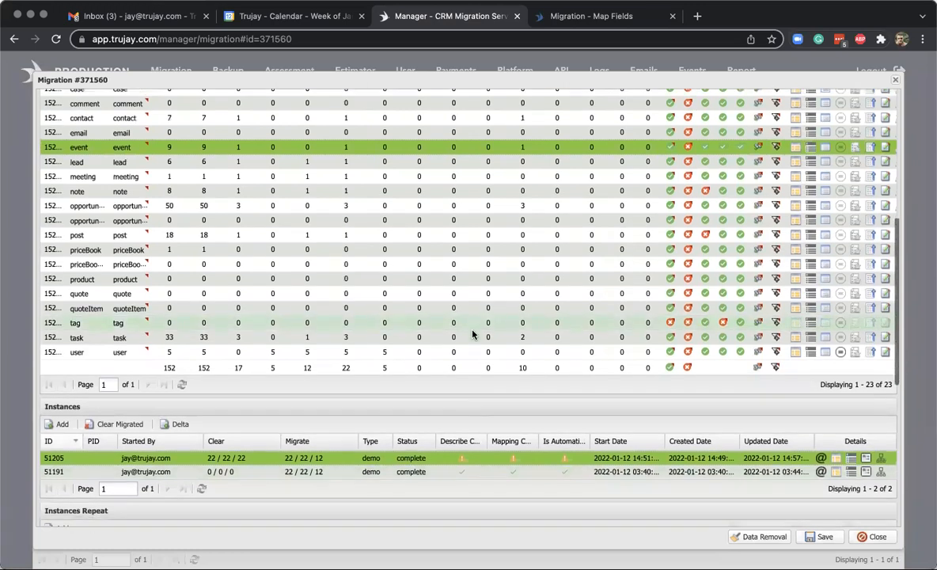
scroll(473, 335, "up", 5)
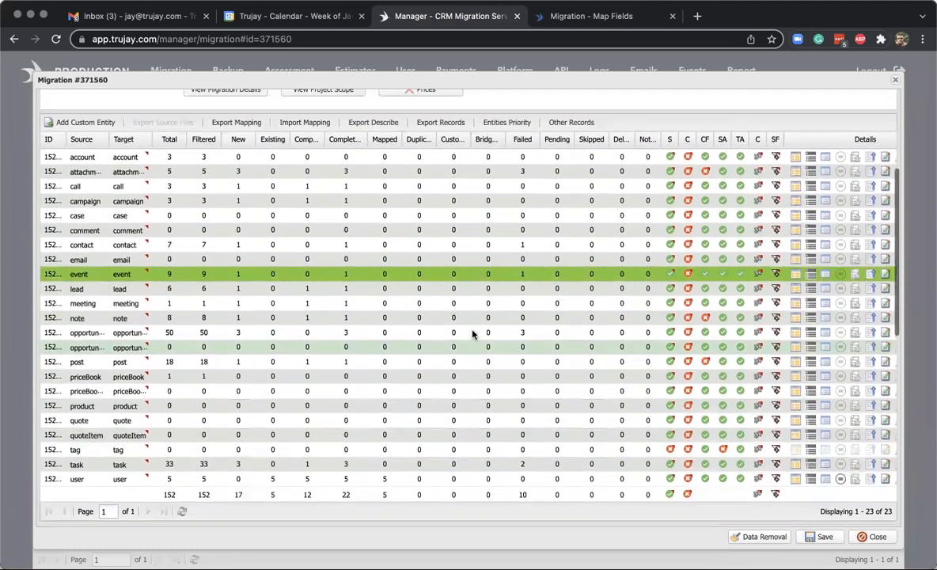
left_click(775, 244)
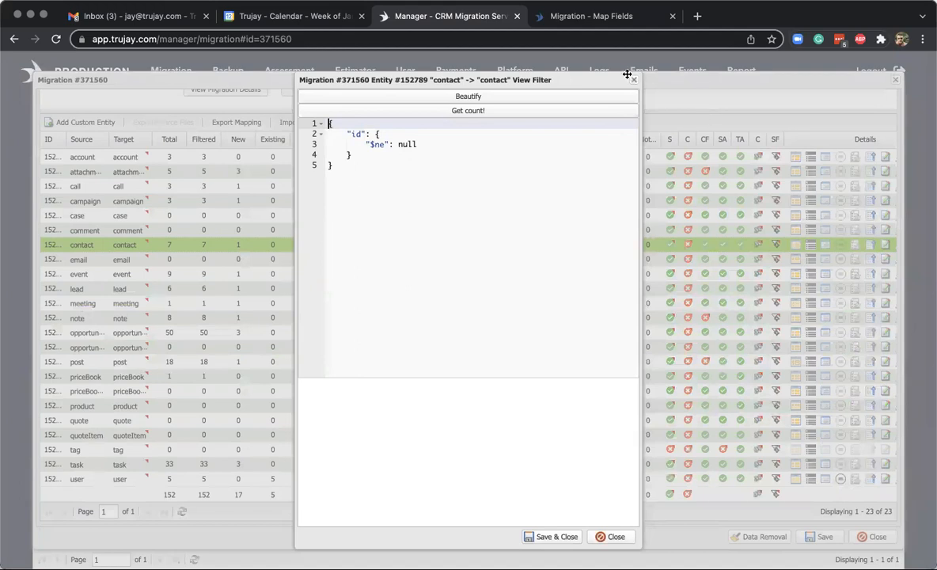
left_click(634, 82)
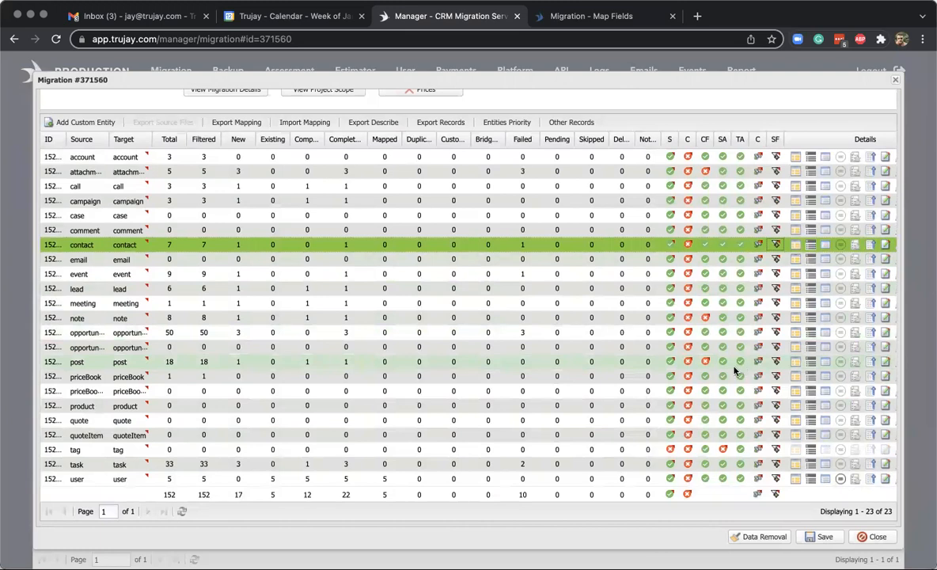
Look over the migration's instances, entity results and connection settings, and glance back at the Opportunities field mapping
scroll(735, 370, "down", 6)
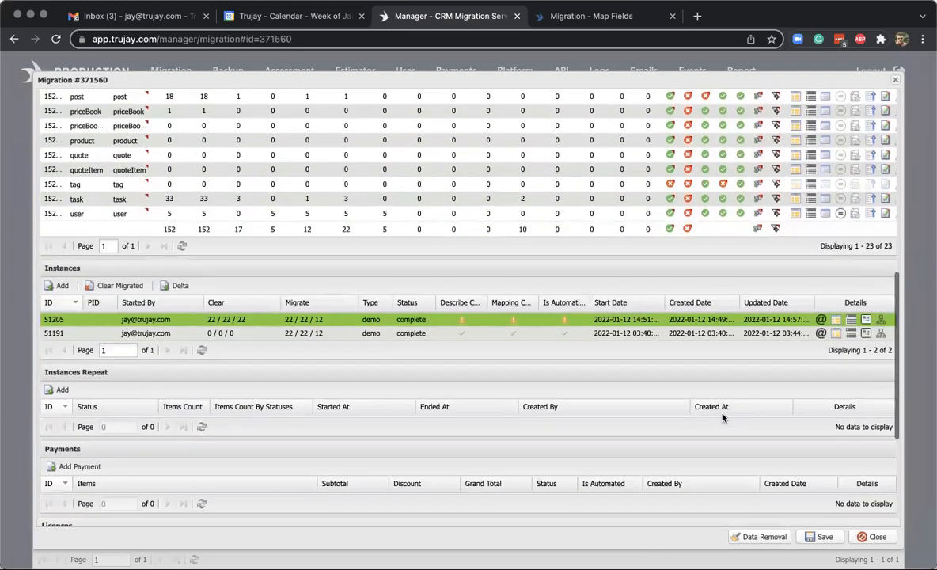
scroll(722, 417, "up", 3)
scroll(663, 349, "up", 3)
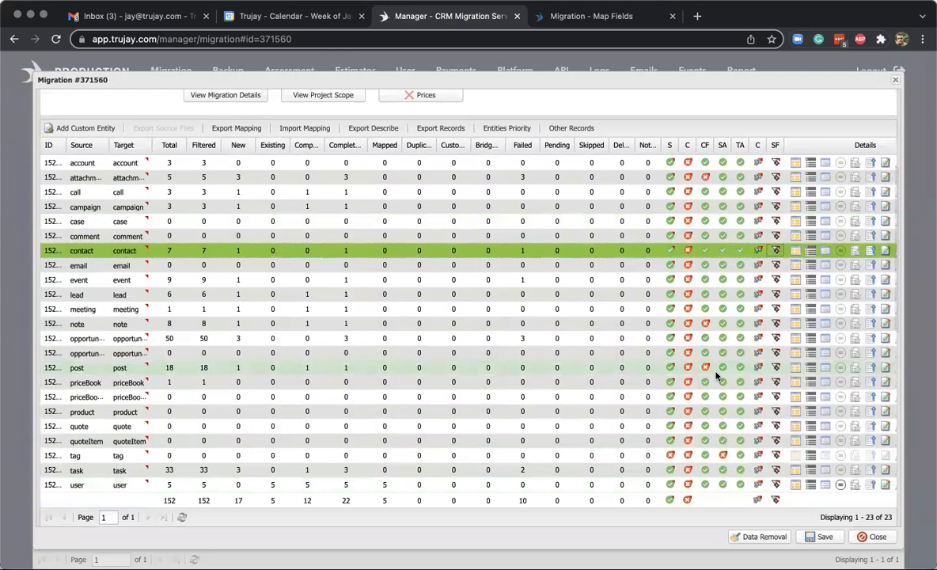
scroll(653, 278, "up", 4)
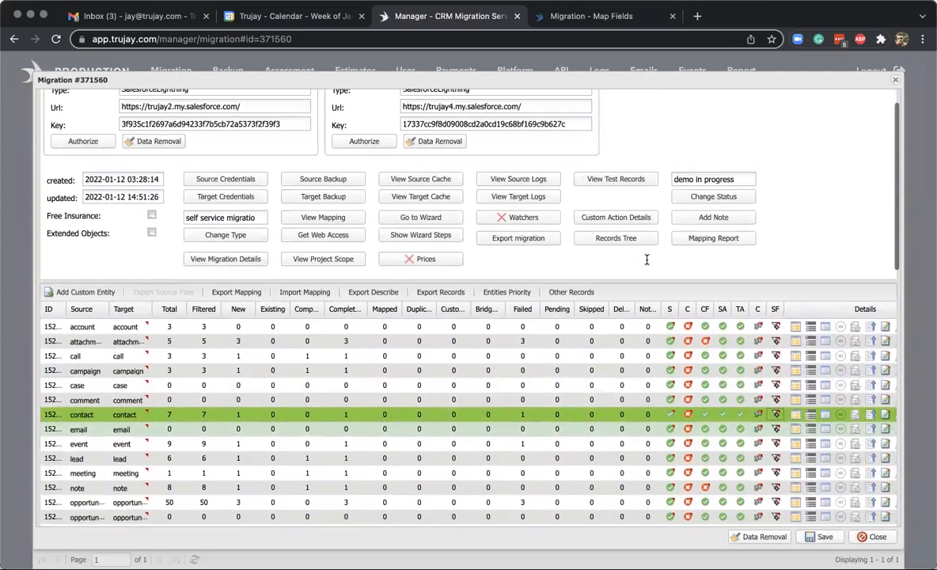
scroll(665, 258, "up", 1)
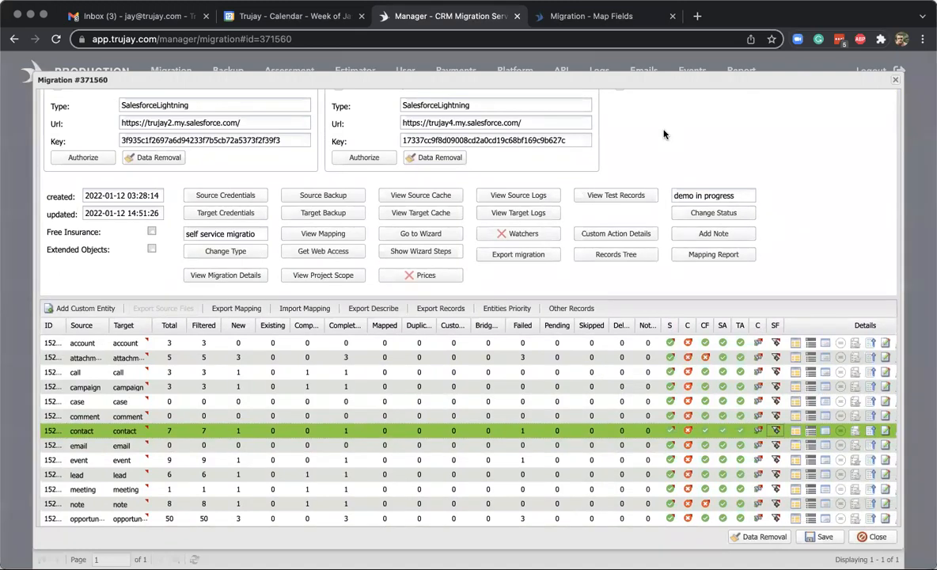
scroll(661, 131, "down", 1)
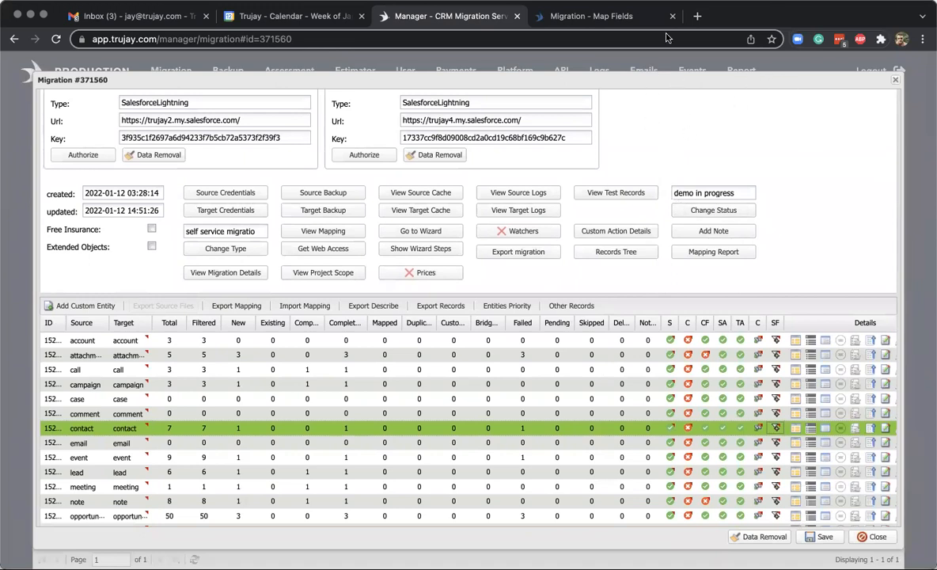
left_click(584, 15)
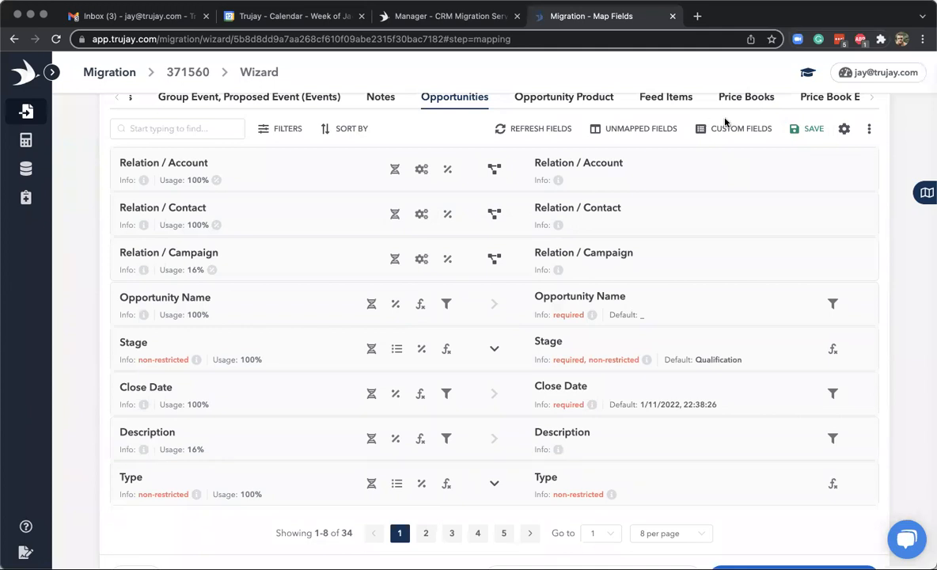
left_click(454, 16)
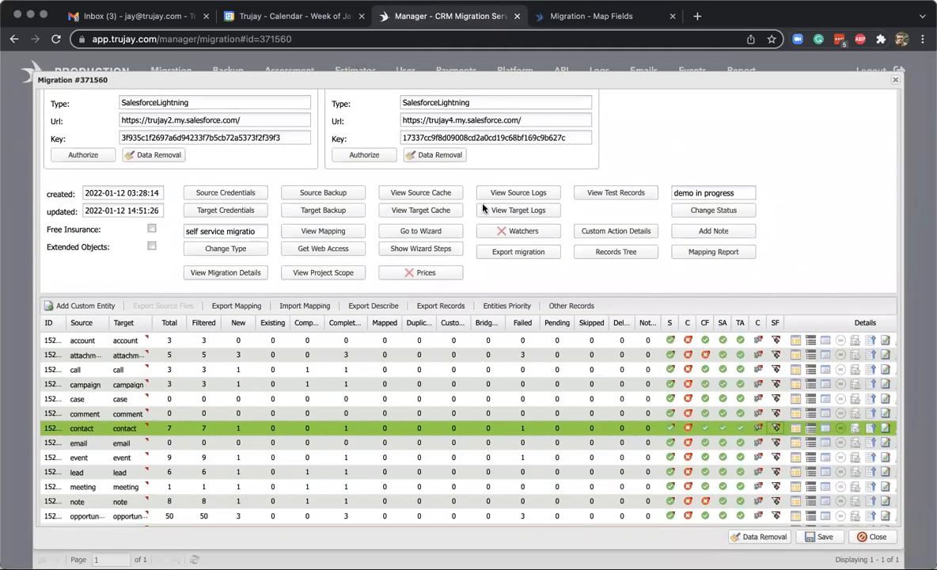
Review the new, completed and failed record counts for each entity in the migration manager
scroll(809, 263, "down", 3)
scroll(809, 264, "up", 1)
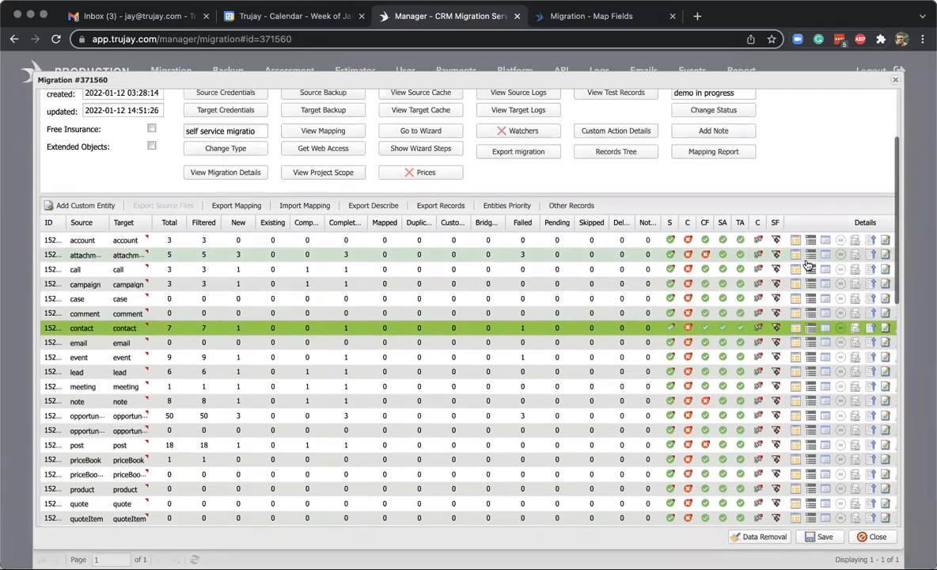
scroll(349, 461, "down", 5)
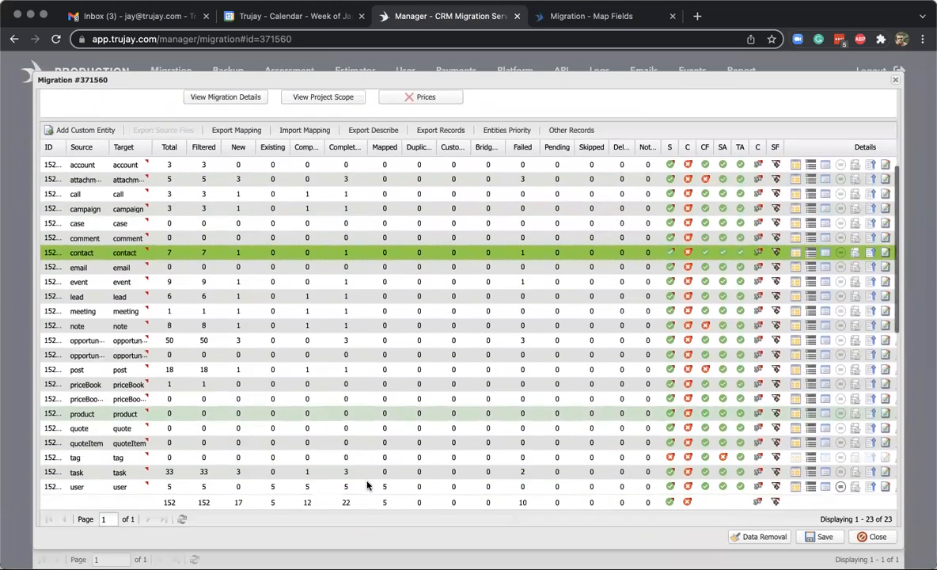
scroll(348, 461, "up", 4)
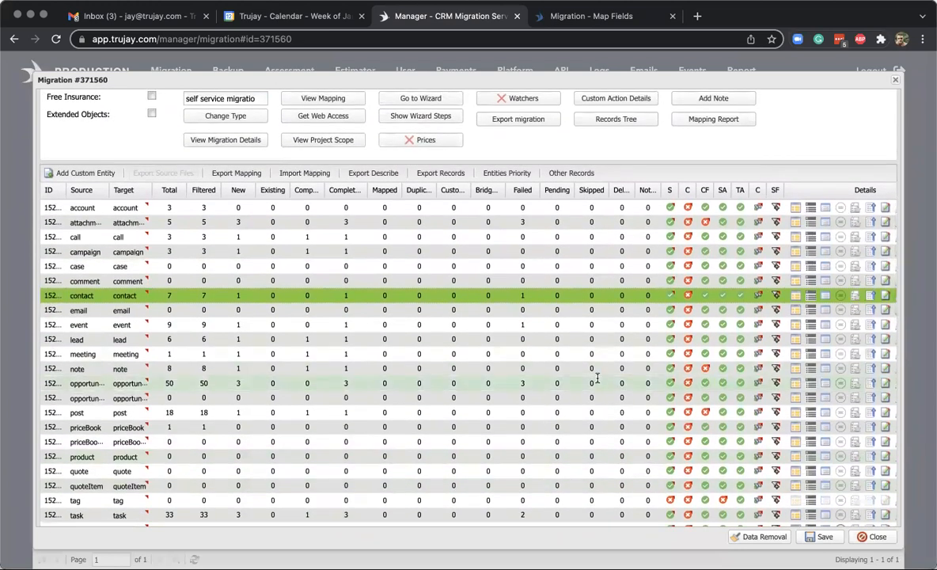
scroll(590, 394, "up", 1)
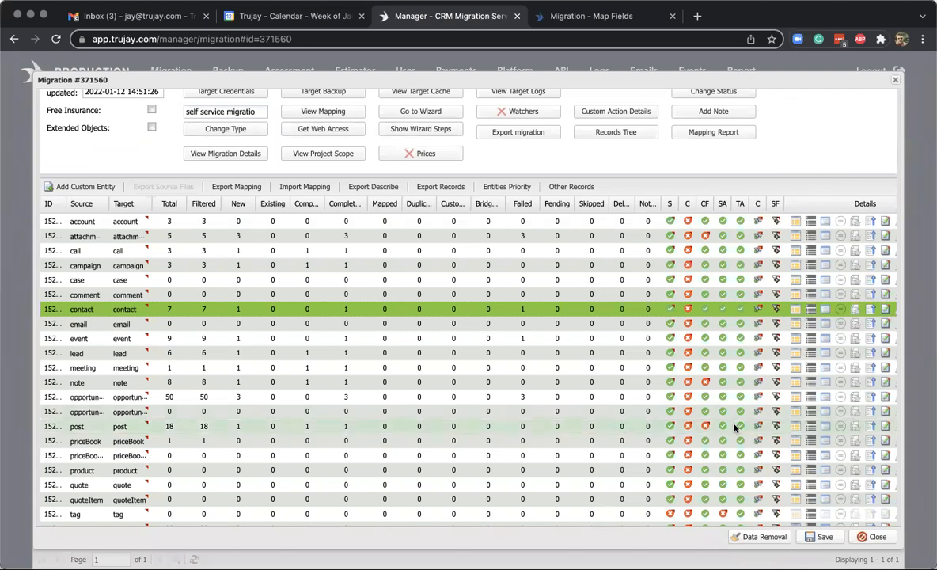
scroll(735, 483, "down", 1)
scroll(735, 427, "up", 3)
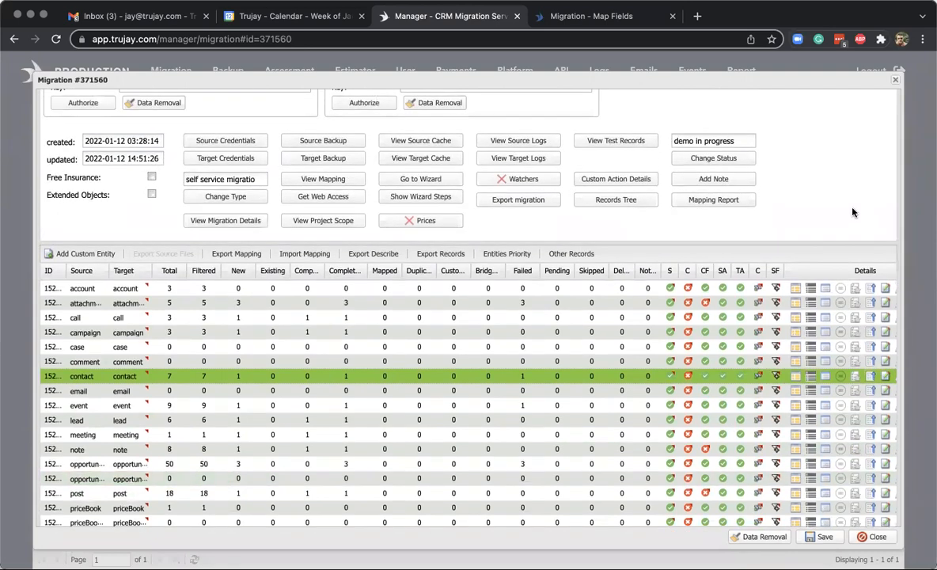
scroll(781, 176, "up", 1)
scroll(841, 180, "up", 1)
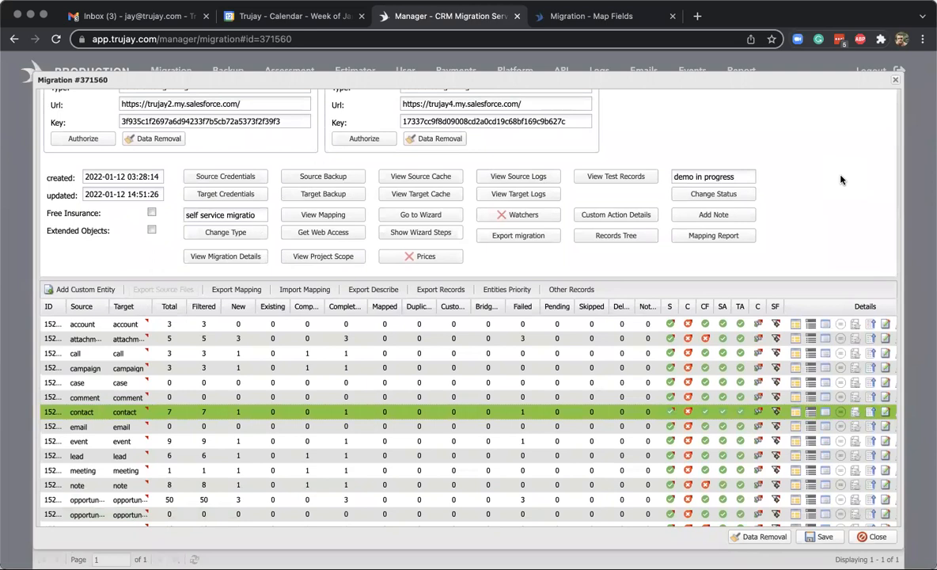
Show the migration records of the contact entity
scroll(767, 193, "down", 2)
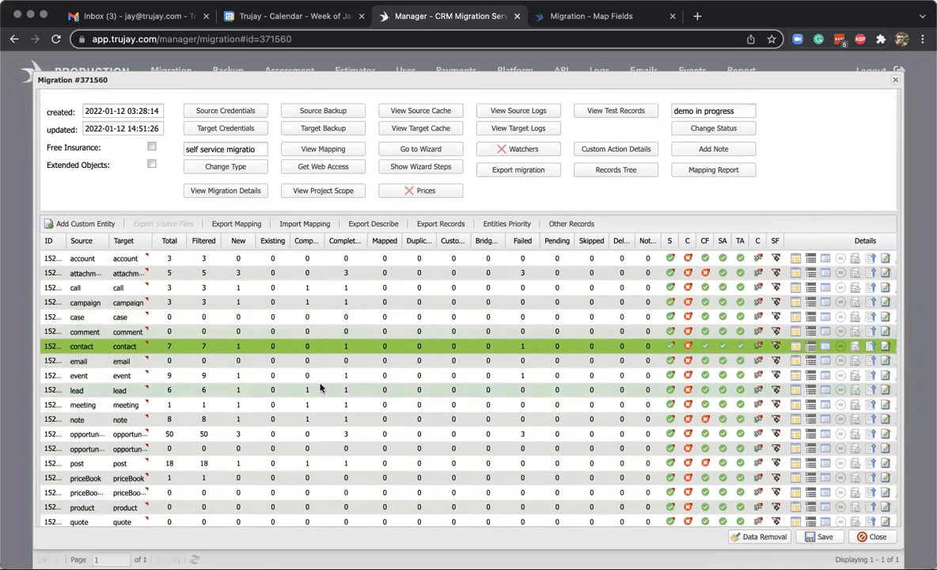
scroll(520, 449, "down", 2)
scroll(524, 453, "up", 1)
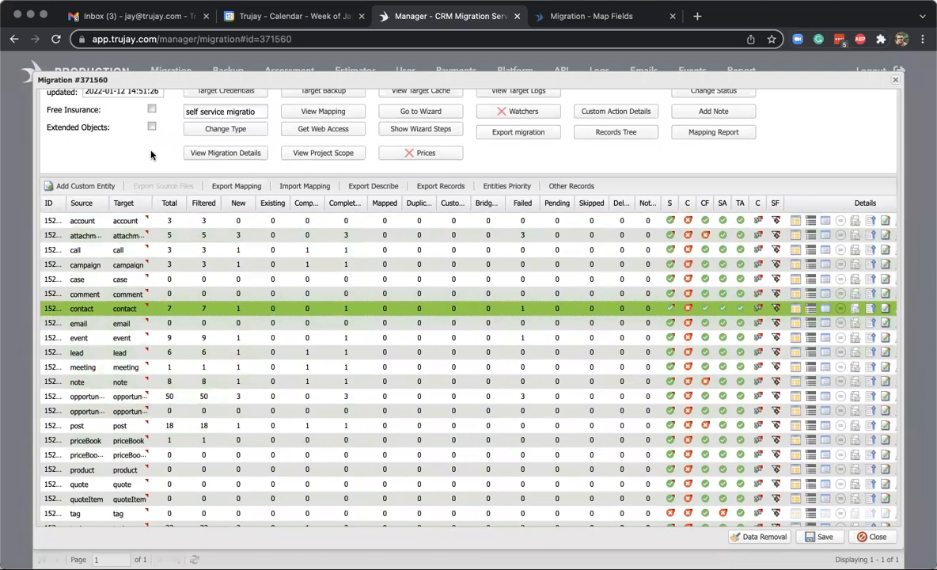
left_click(811, 313)
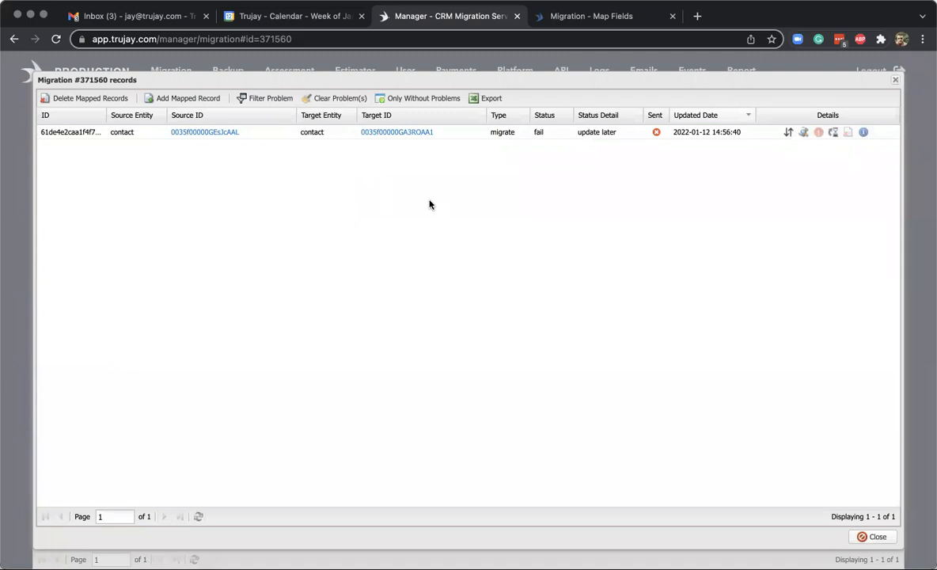
Close the contact entity's records list and return to the migration overview
left_click(896, 82)
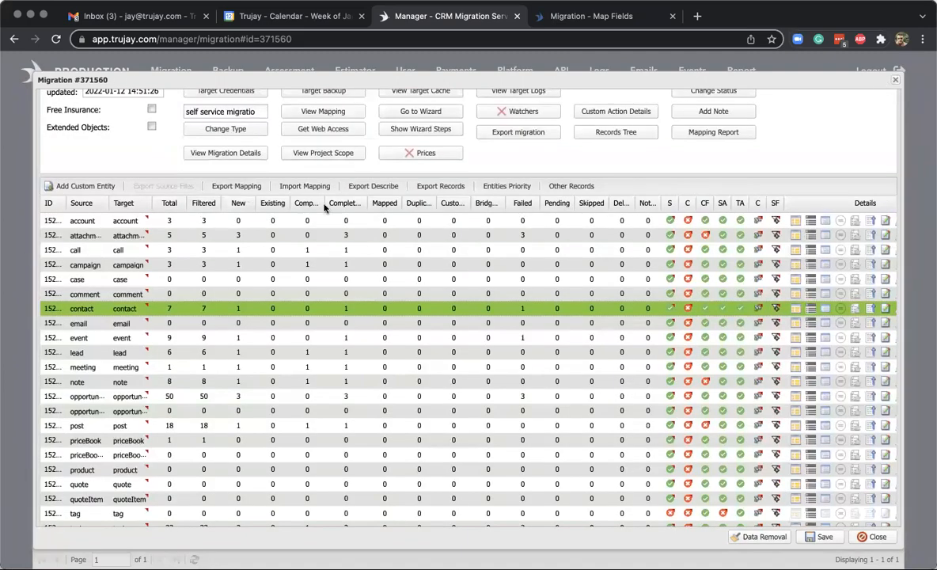
scroll(522, 150, "up", 3)
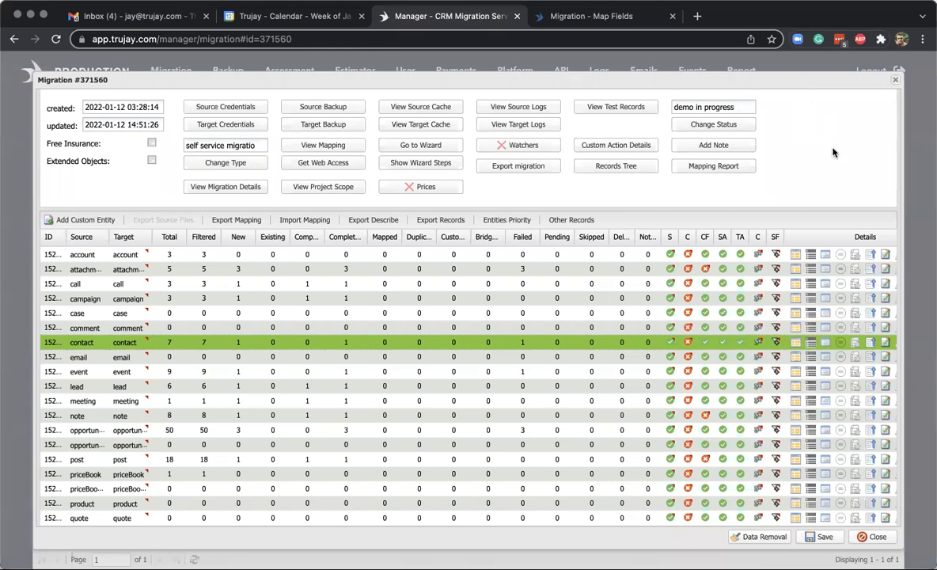
Switch to the wizard's field mapping and look over the second page of Opportunities fields
left_click(596, 22)
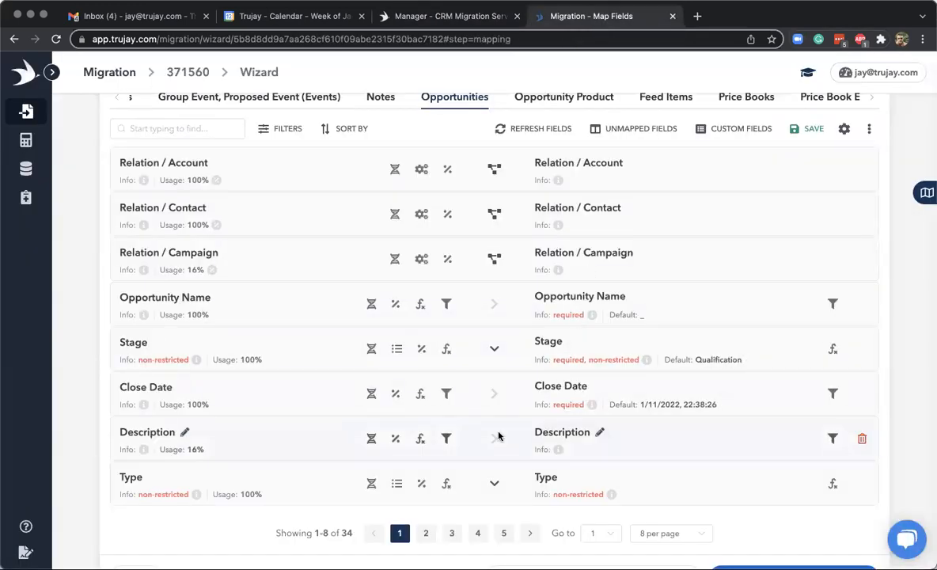
scroll(498, 434, "down", 2)
left_click(426, 442)
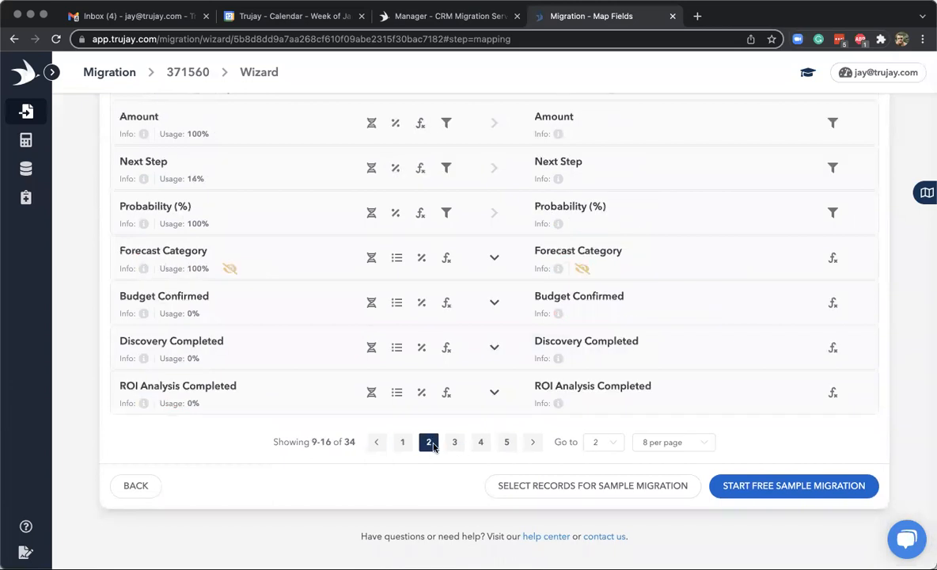
scroll(491, 355, "up", 1)
scroll(491, 355, "up", 1)
scroll(491, 356, "down", 2)
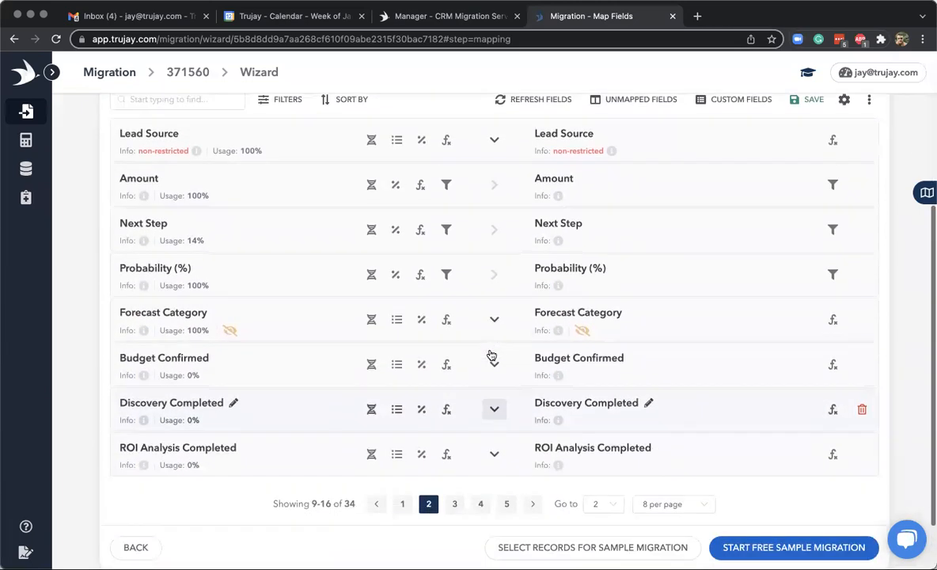
scroll(490, 356, "up", 1)
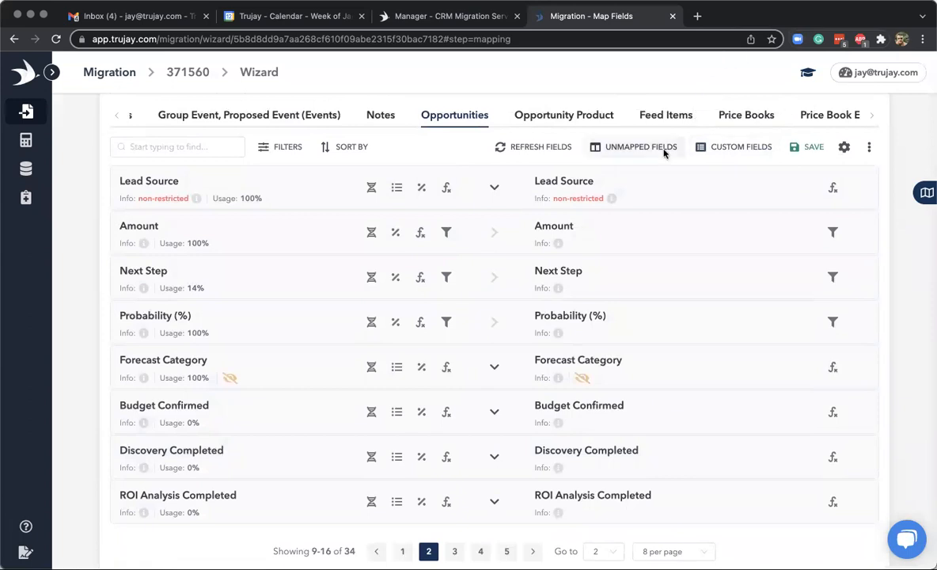
Start adding a filter to the source Next Step field of Opportunities and look through all available filter types
left_click(446, 277)
left_click(470, 277)
left_click(473, 277)
left_click(469, 279)
left_click(468, 283)
scroll(432, 419, "down", 3)
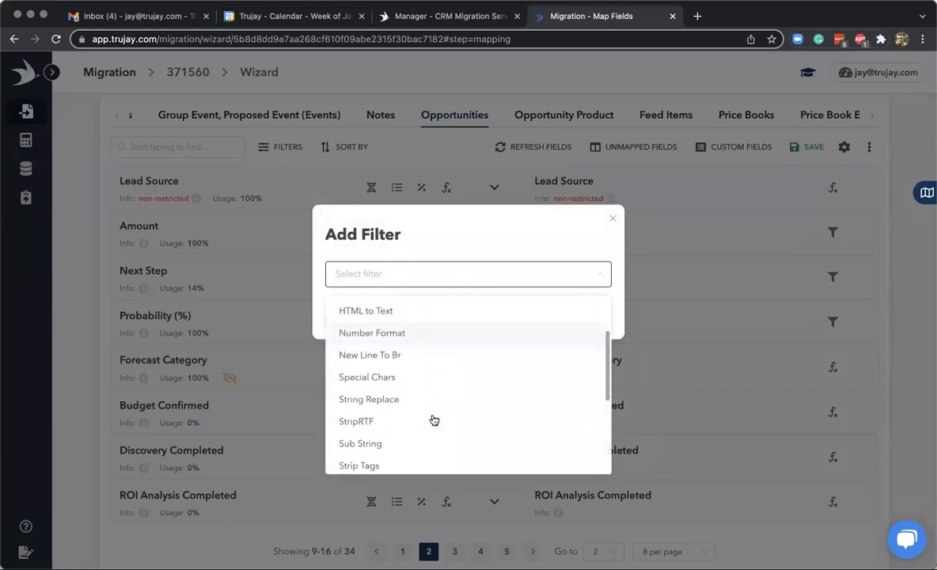
scroll(433, 443, "down", 2)
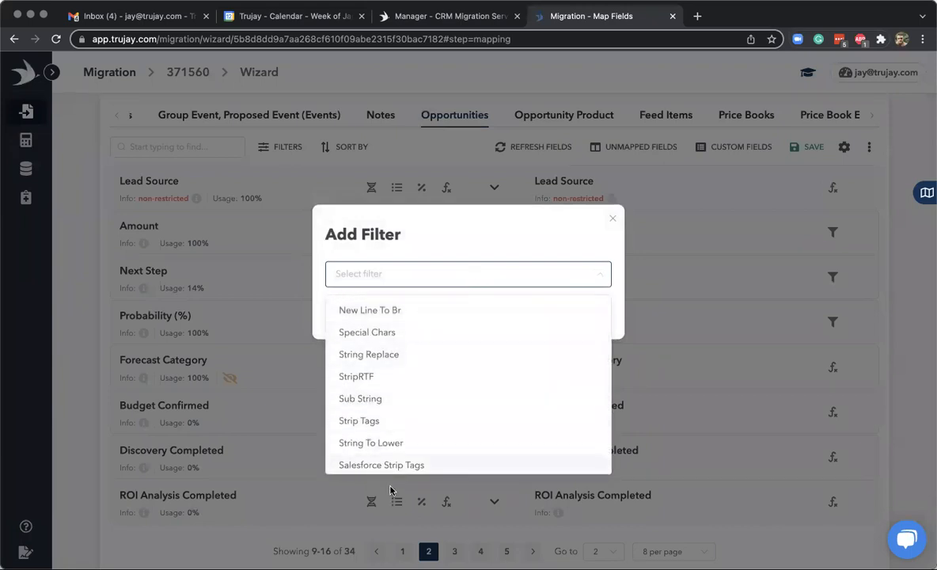
scroll(388, 443, "down", 5)
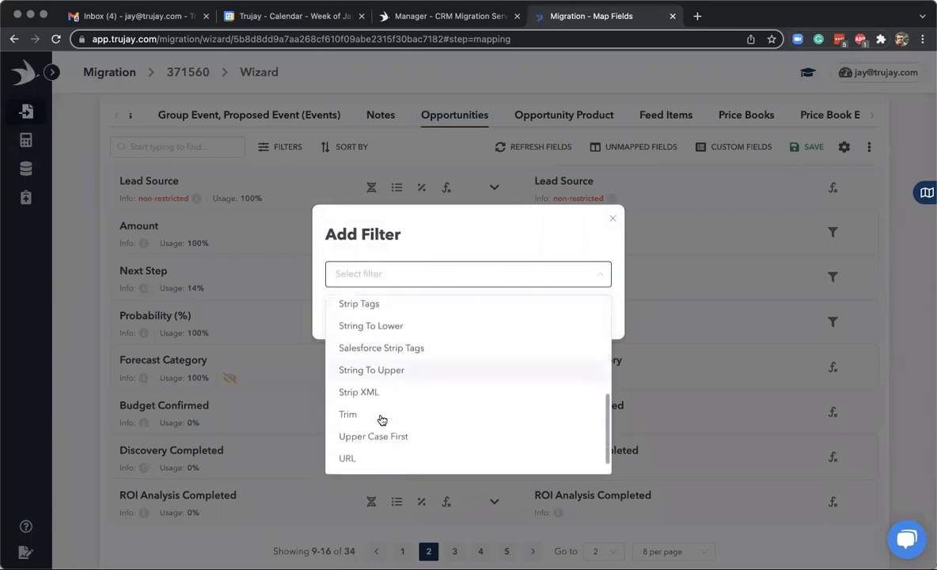
scroll(406, 392, "down", 1)
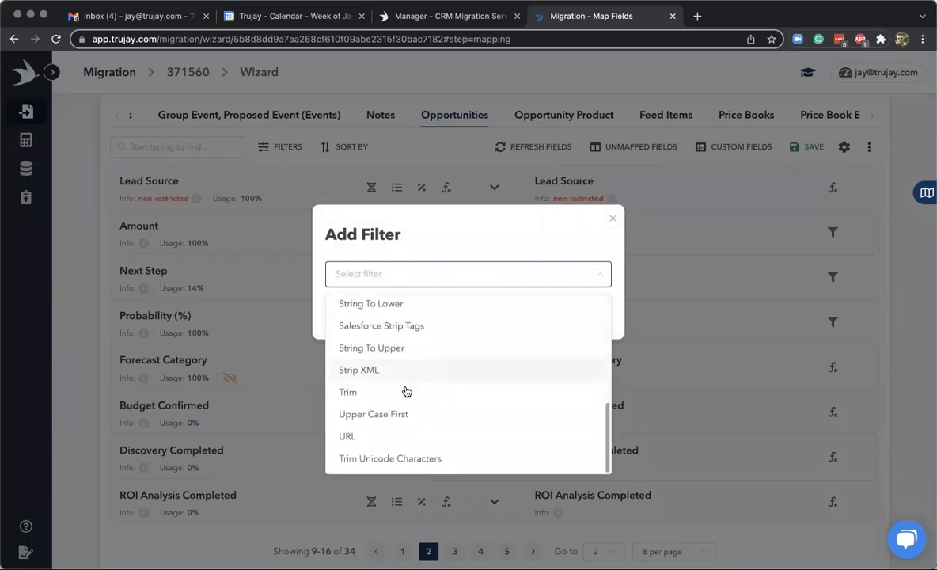
scroll(404, 319, "up", 6)
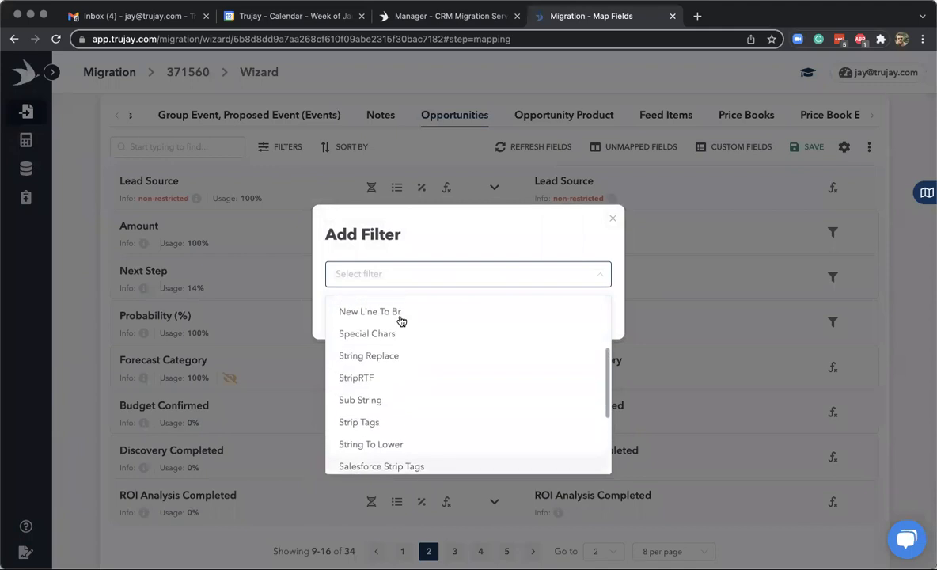
scroll(402, 320, "up", 6)
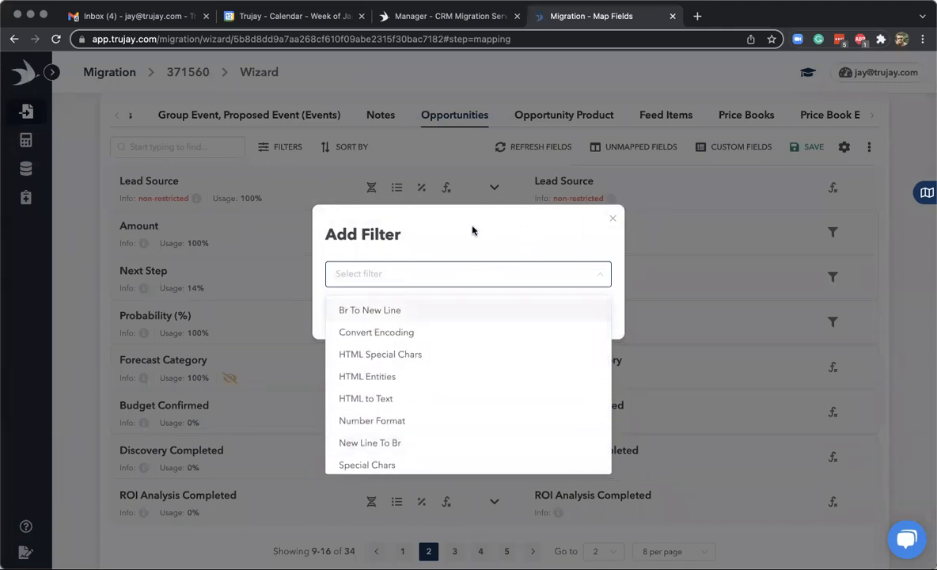
Switch back to the migration manager and look over the entity results and migration options
left_click(442, 17)
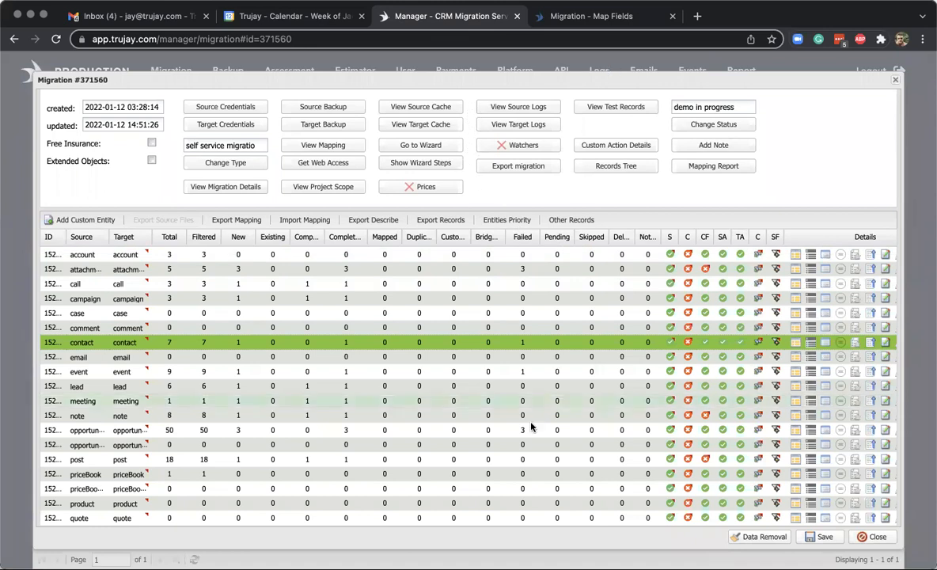
scroll(439, 444, "down", 2)
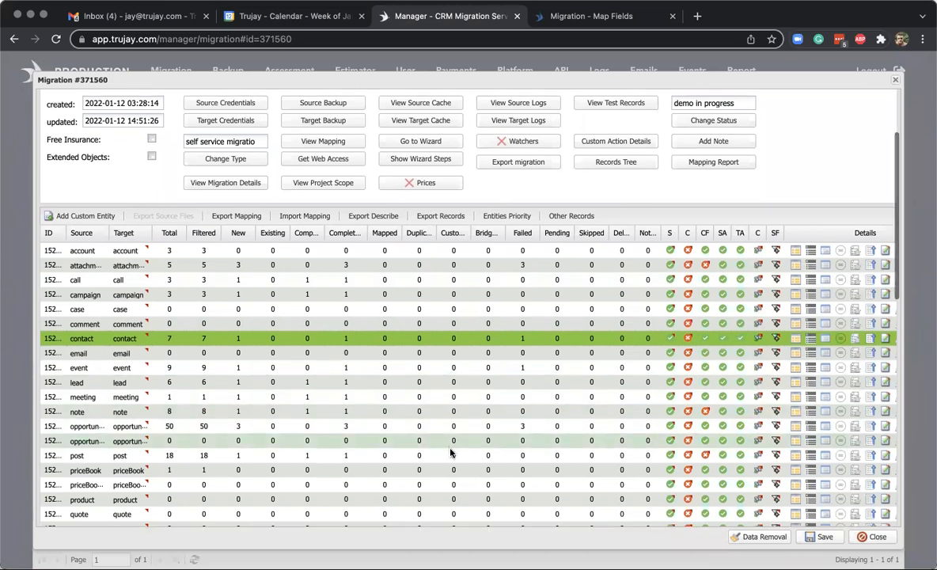
scroll(450, 453, "down", 1)
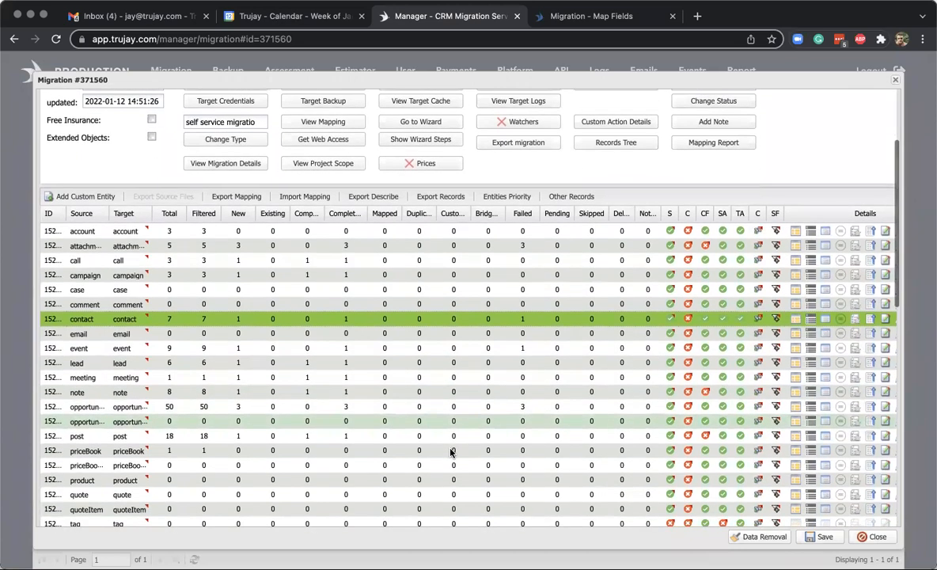
scroll(450, 453, "up", 3)
scroll(450, 453, "up", 5)
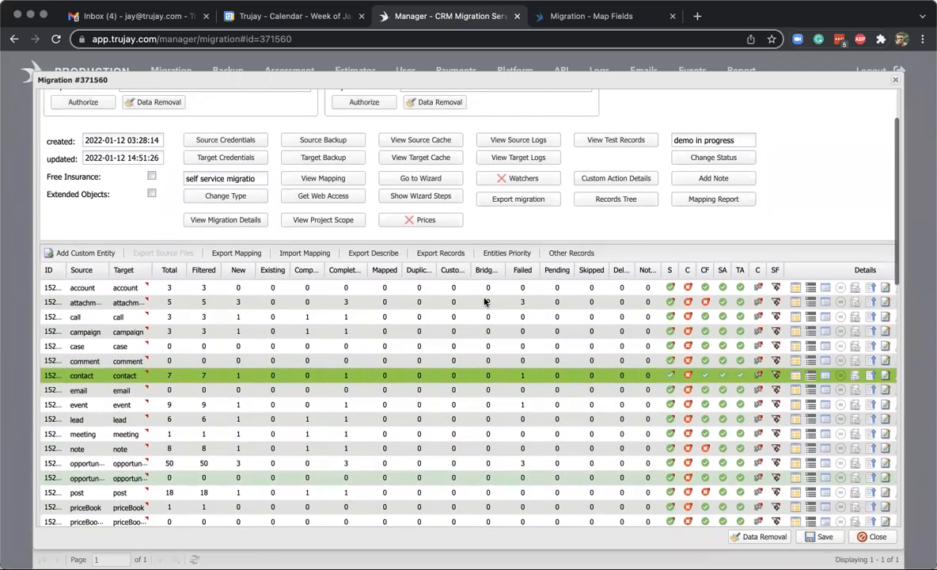
Return to the field mapping and close the Next Step filter dialogs without adding a filter
left_click(570, 16)
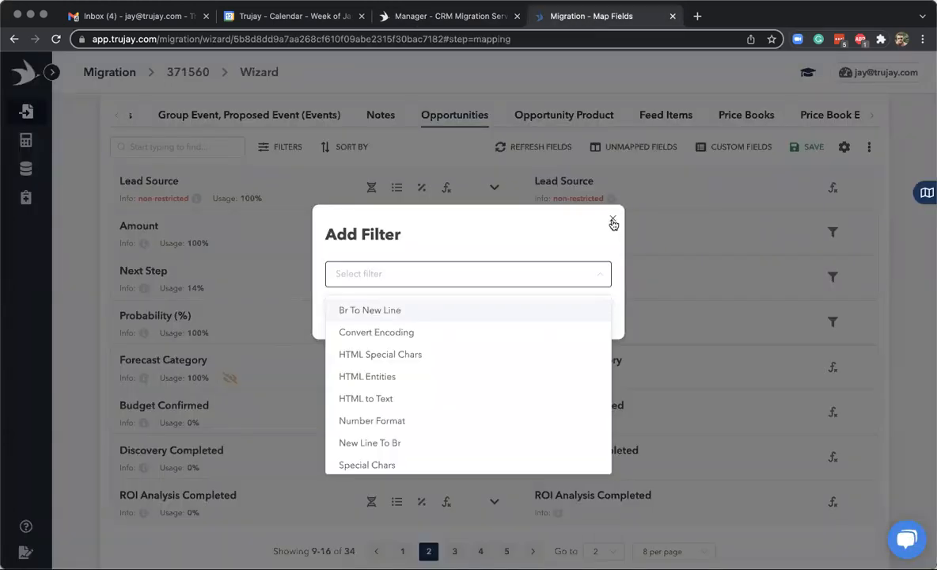
left_click(614, 221)
left_click(612, 217)
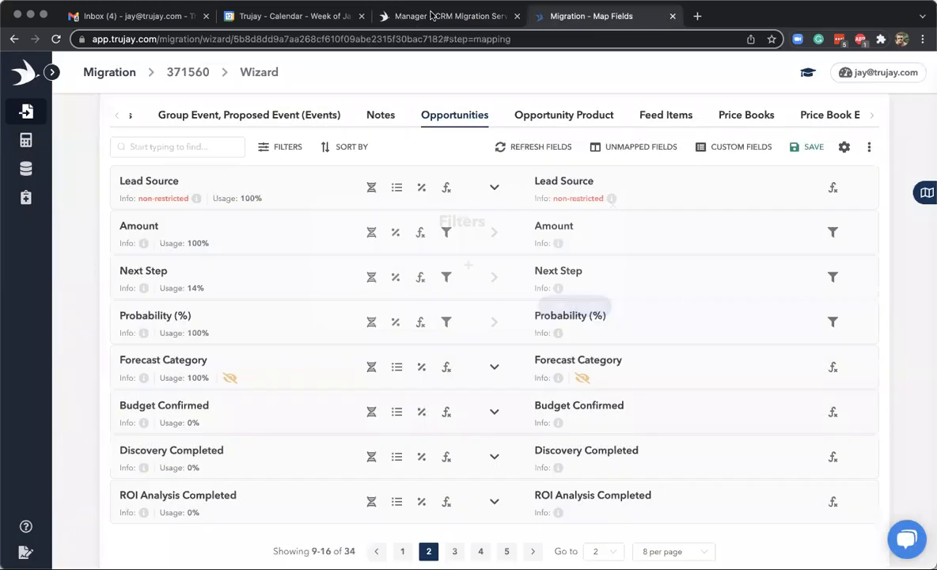
Open the migration's details page from the migration manager
left_click(431, 14)
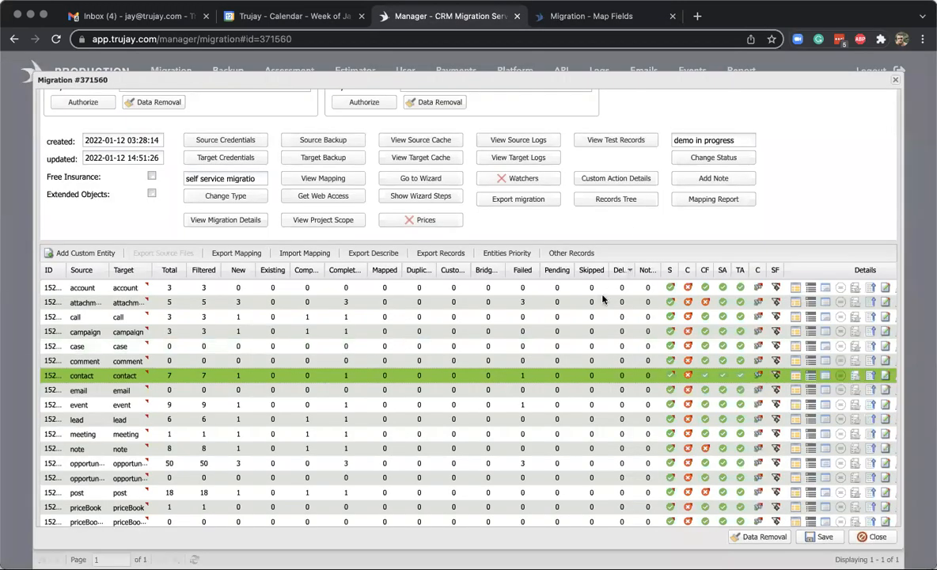
scroll(622, 224, "up", 1)
scroll(621, 224, "up", 1)
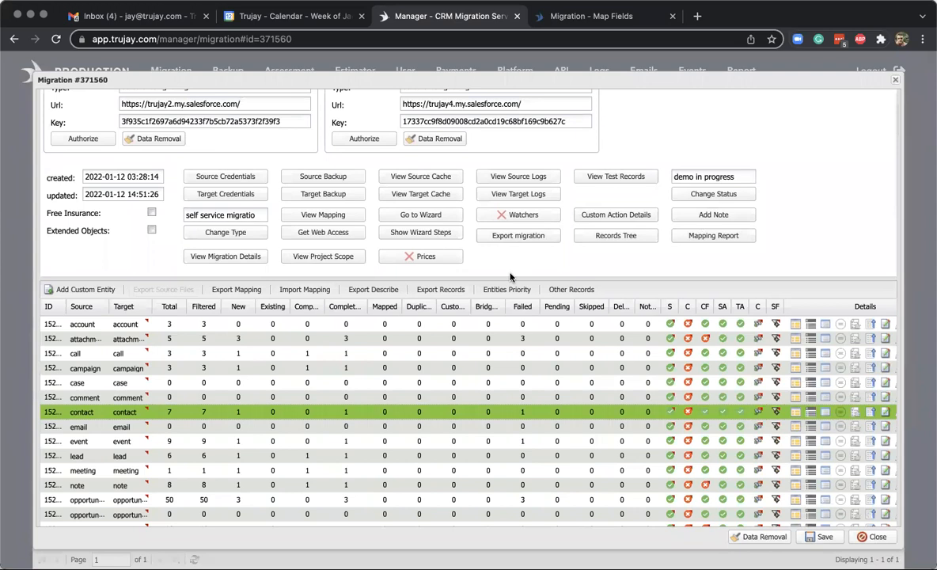
left_click(230, 255)
left_click(498, 362)
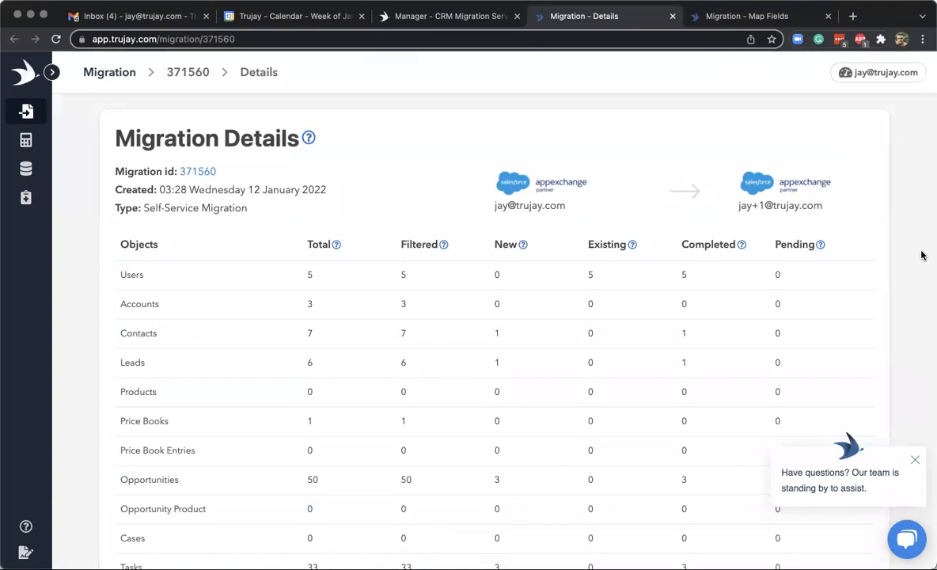
Dismiss the chat prompt and review the record counts of every object down to the totals on the details page
scroll(917, 269, "down", 3)
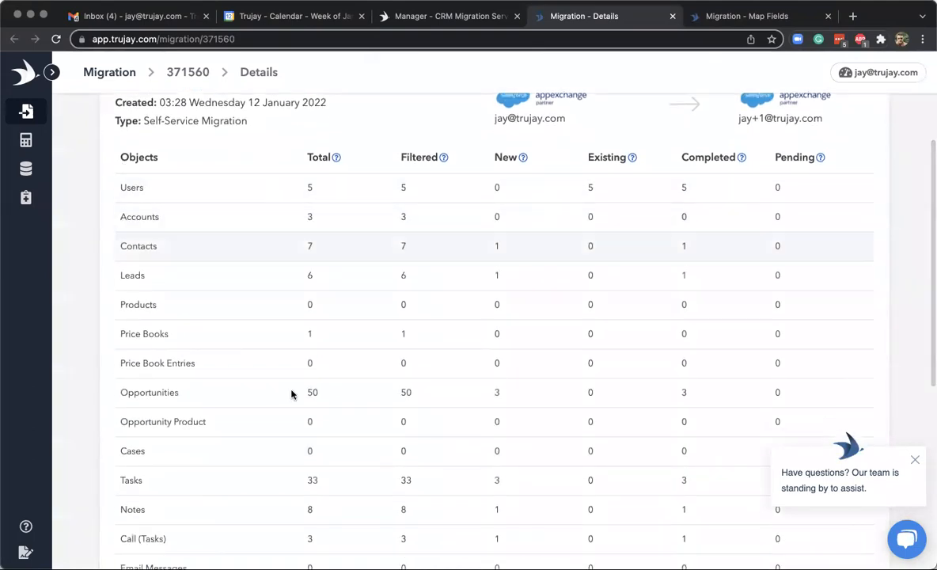
left_click(914, 460)
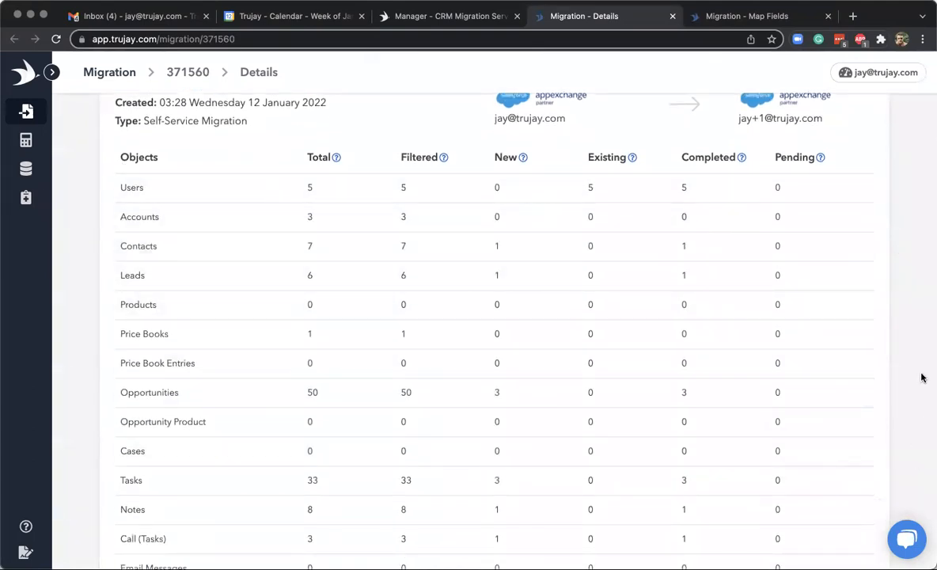
scroll(921, 377, "down", 2)
scroll(780, 264, "up", 1)
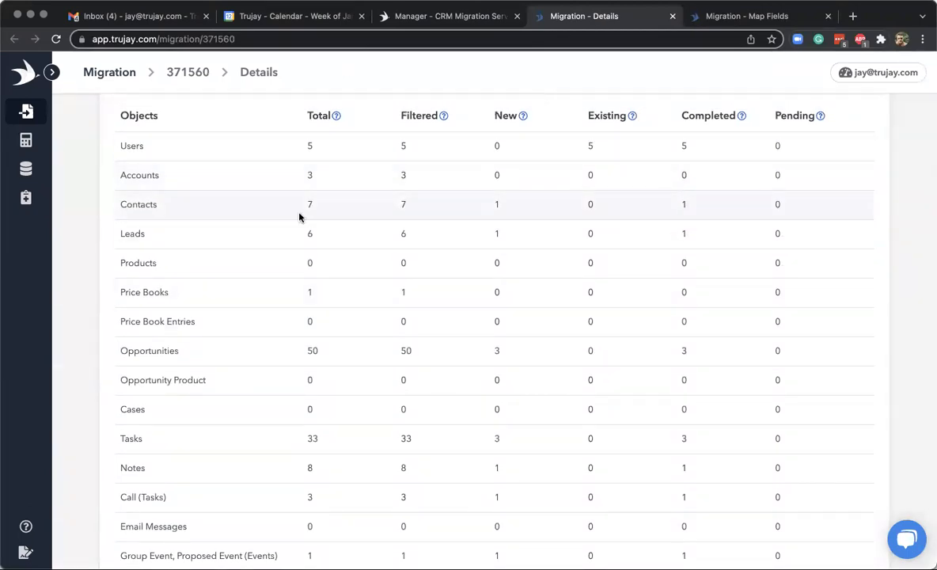
scroll(560, 443, "down", 5)
scroll(559, 443, "down", 3)
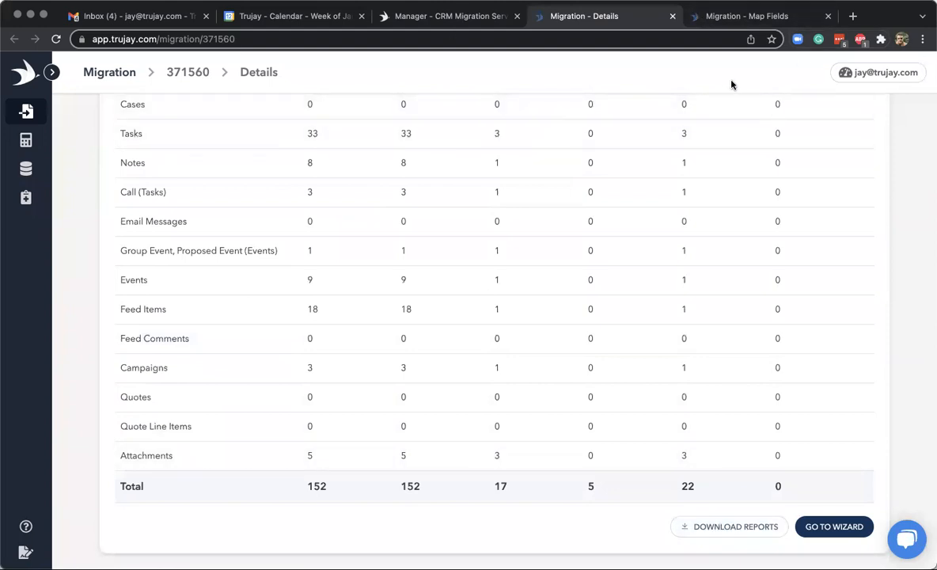
Return to the migration manager and close the window with the details page link
left_click(445, 22)
left_click_drag(542, 257, 644, 264)
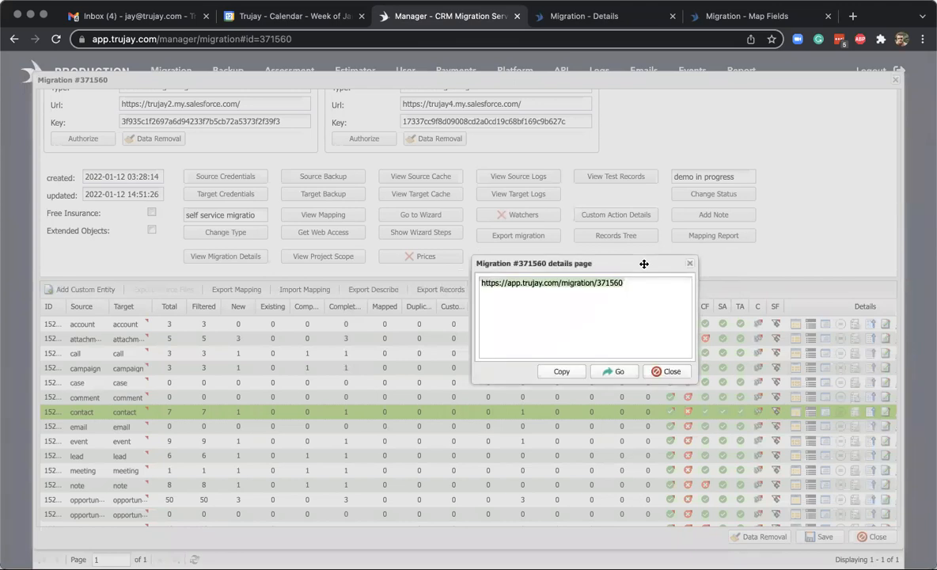
left_click(689, 263)
Look over the entity results and show the migration records of the opportunity entity
scroll(683, 436, "down", 3)
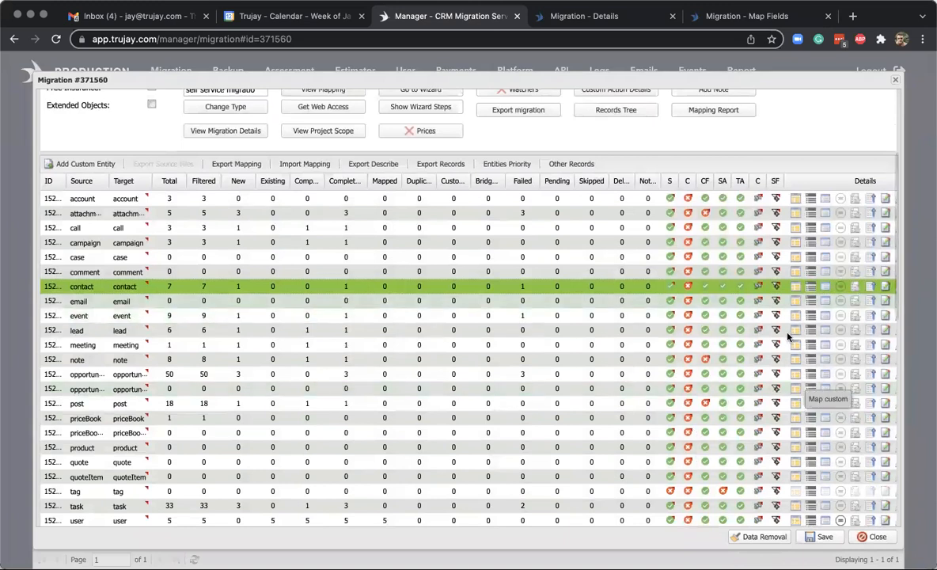
scroll(756, 372, "down", 2)
scroll(742, 273, "up", 2)
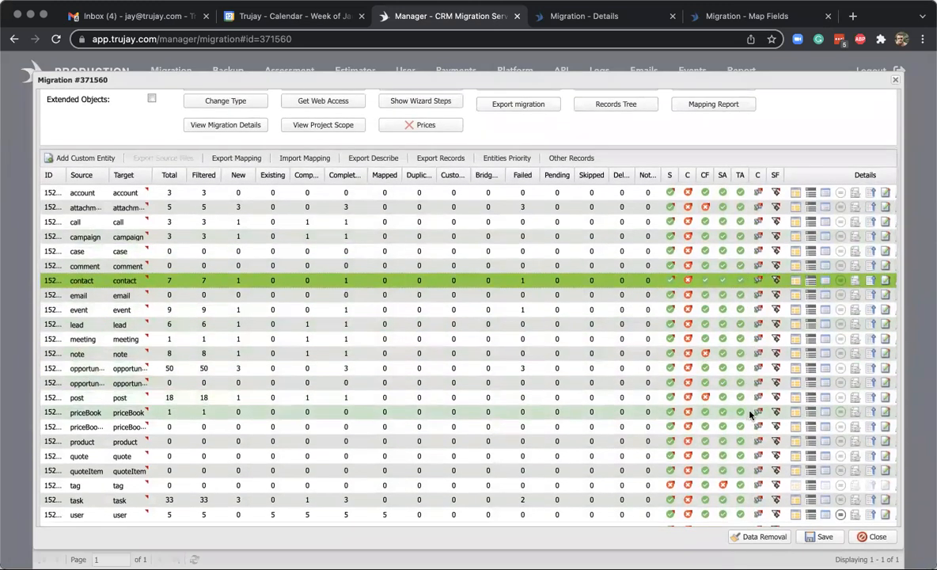
scroll(748, 380, "down", 3)
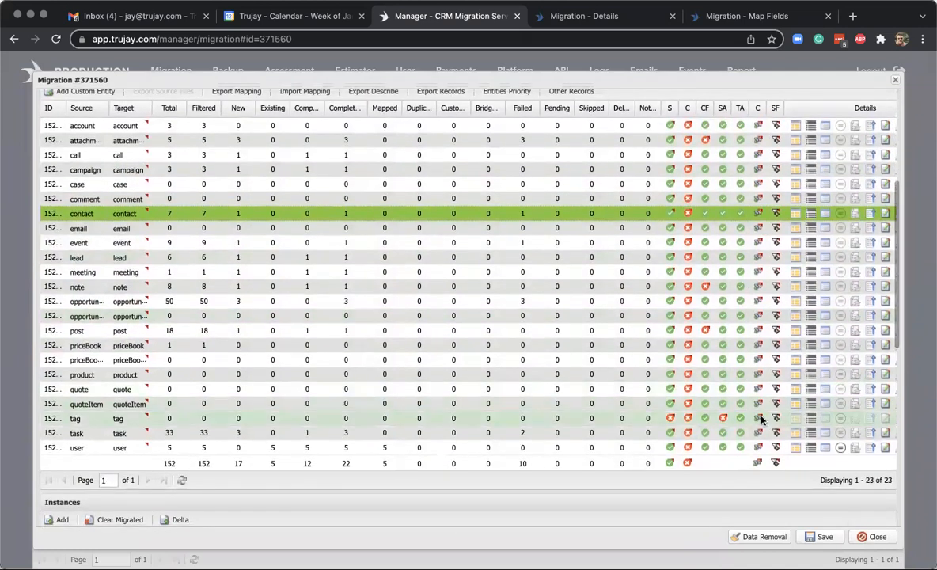
scroll(753, 317, "up", 2)
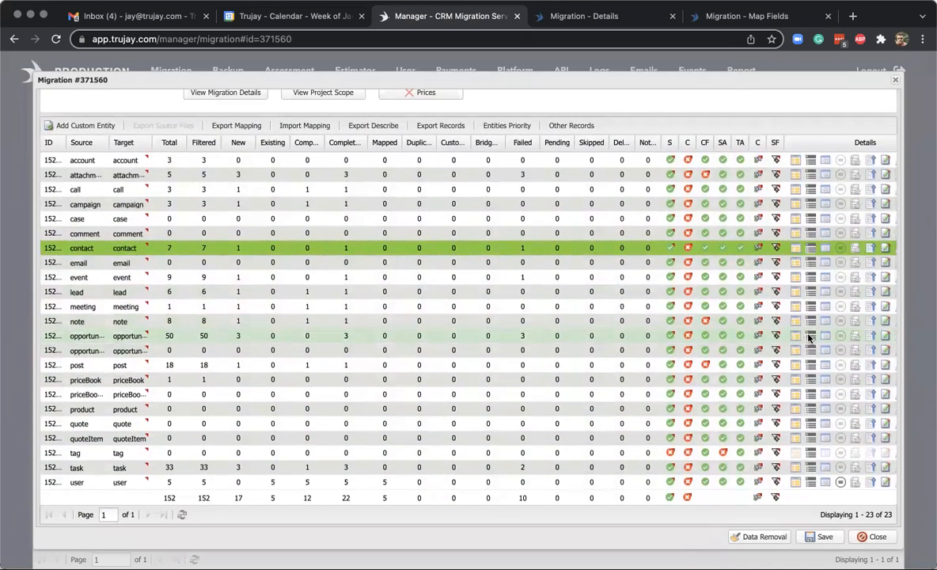
left_click(810, 336)
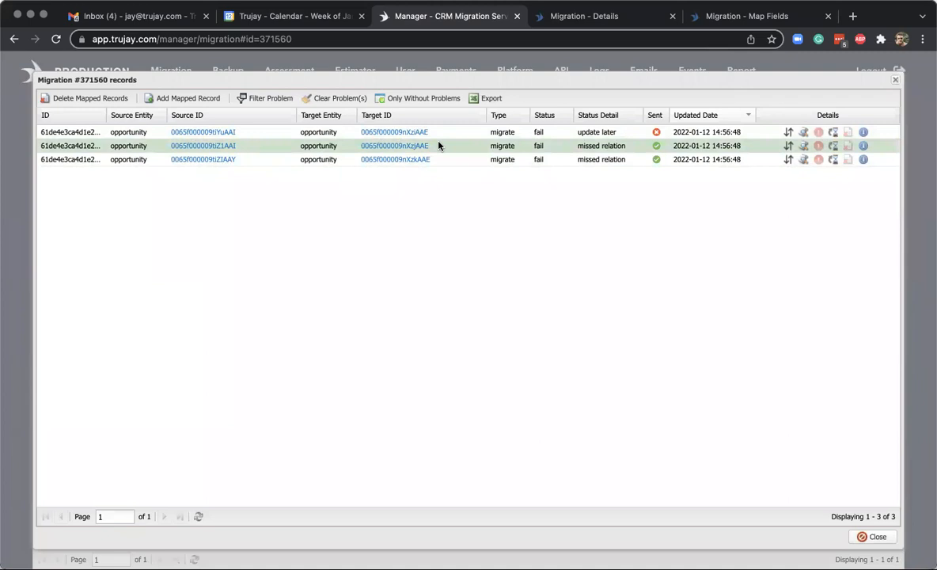
Close the opportunity records list and look over the migration's options and entity results again
left_click(896, 79)
scroll(390, 384, "up", 3)
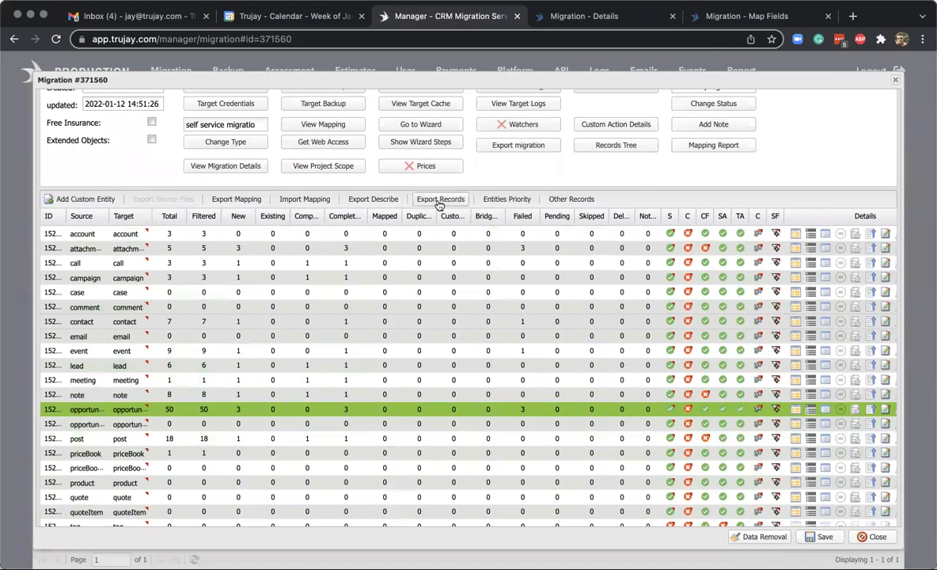
scroll(507, 162, "up", 2)
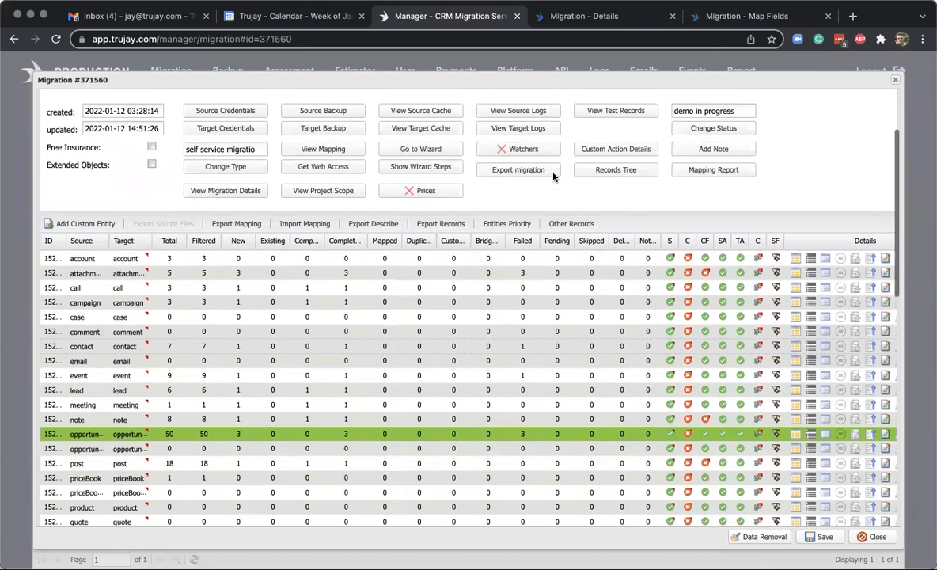
scroll(553, 176, "up", 1)
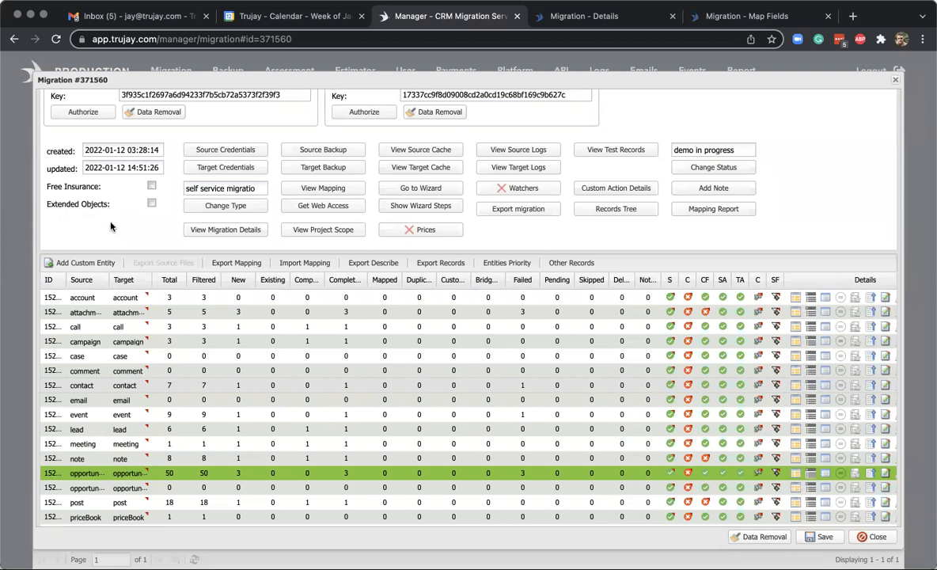
scroll(123, 251, "down", 5)
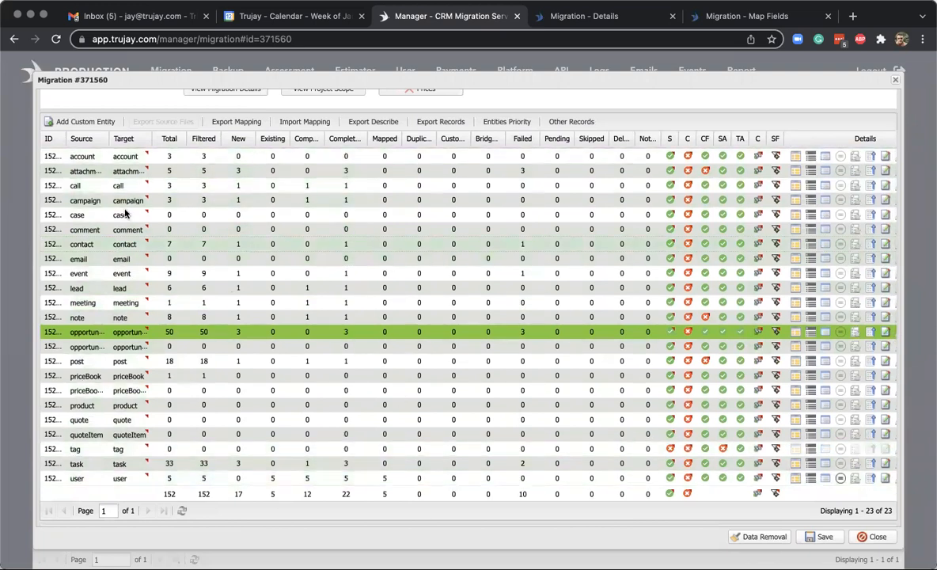
Open the form for a new migration instance and view the migrate strategy options of the product entity
scroll(341, 325, "down", 5)
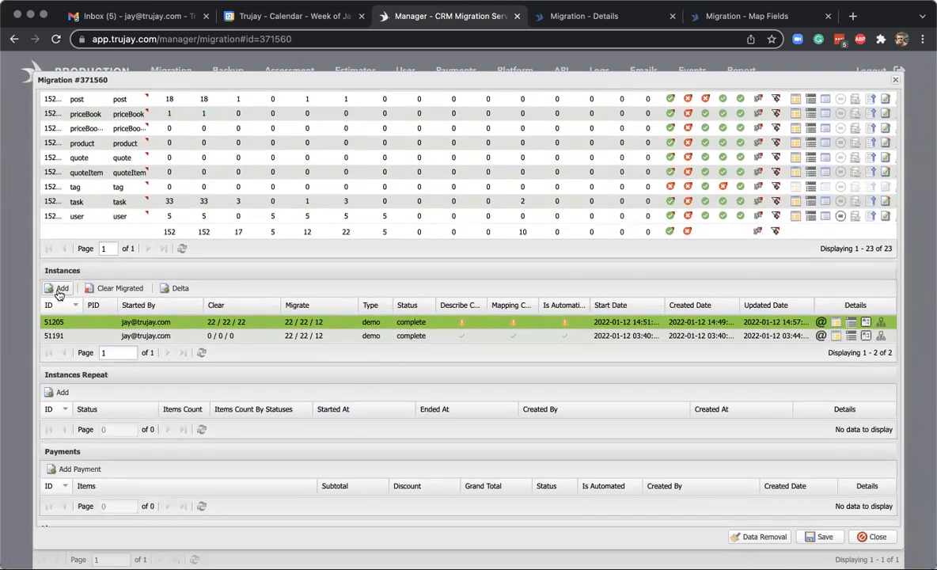
left_click(58, 290)
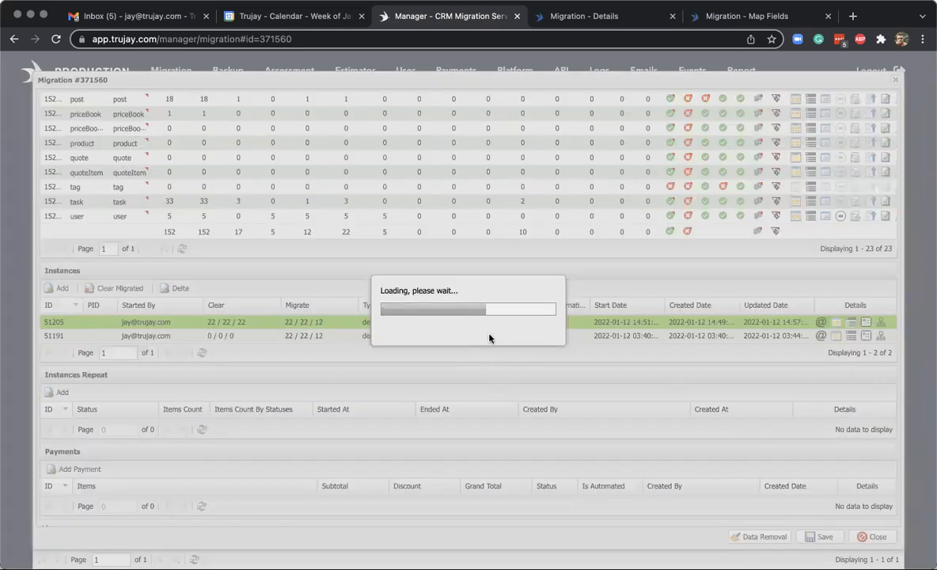
scroll(441, 271, "down", 1)
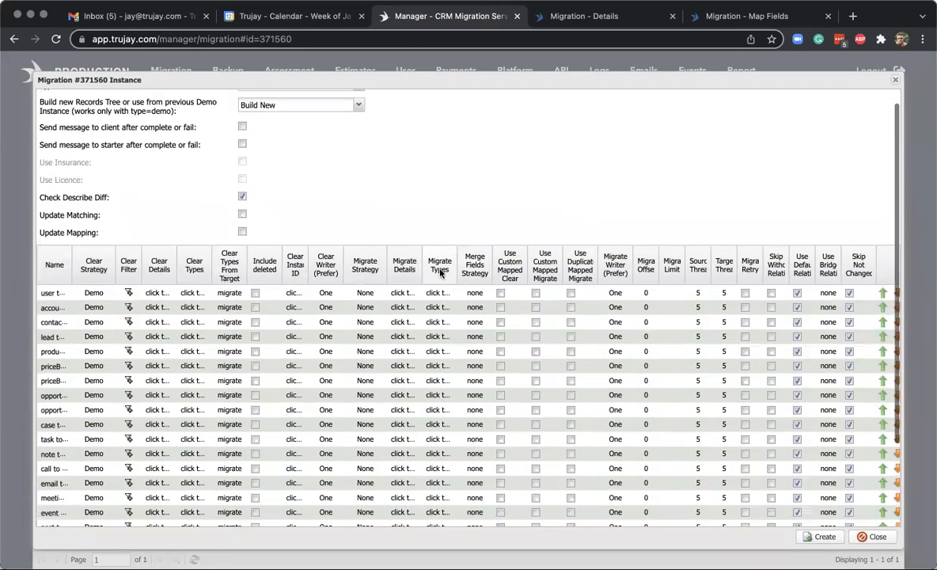
scroll(436, 317, "down", 3)
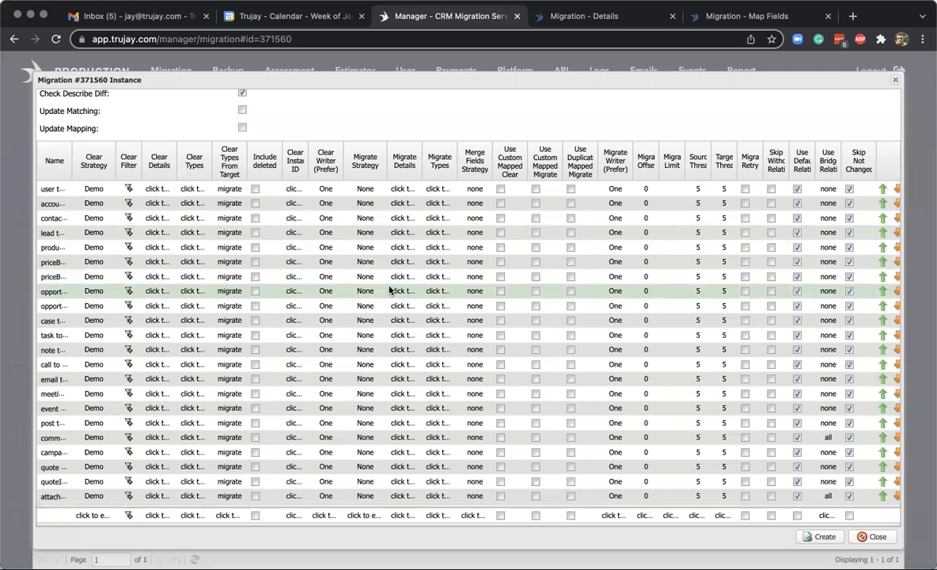
left_click(361, 247)
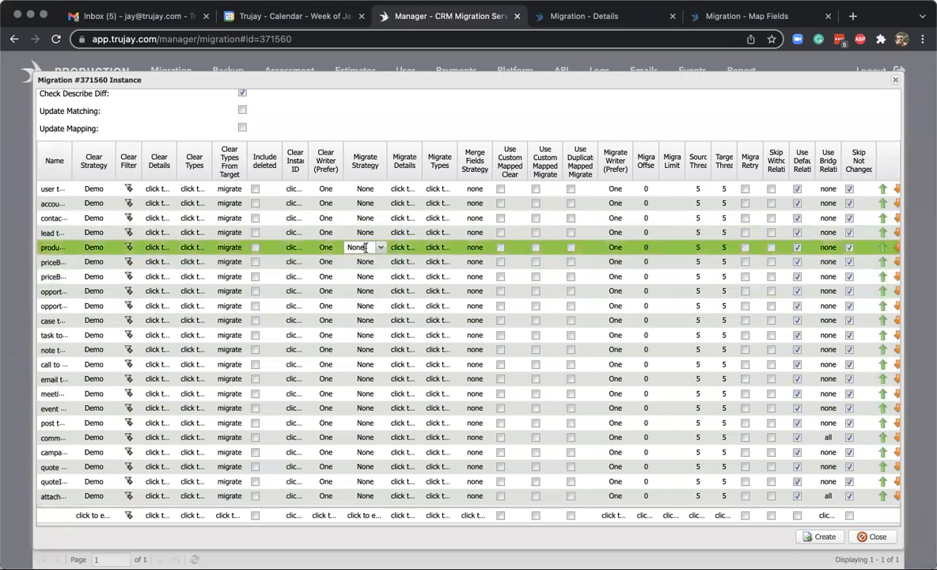
left_click(381, 248)
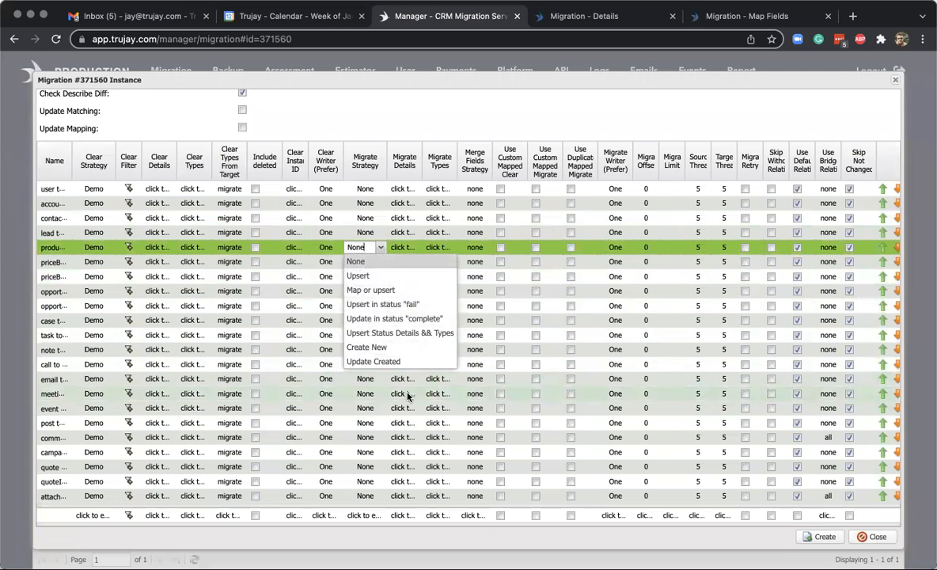
left_click(417, 112)
View the migrate types options of the product entity, and close the instance form without creating an instance
left_click(435, 246)
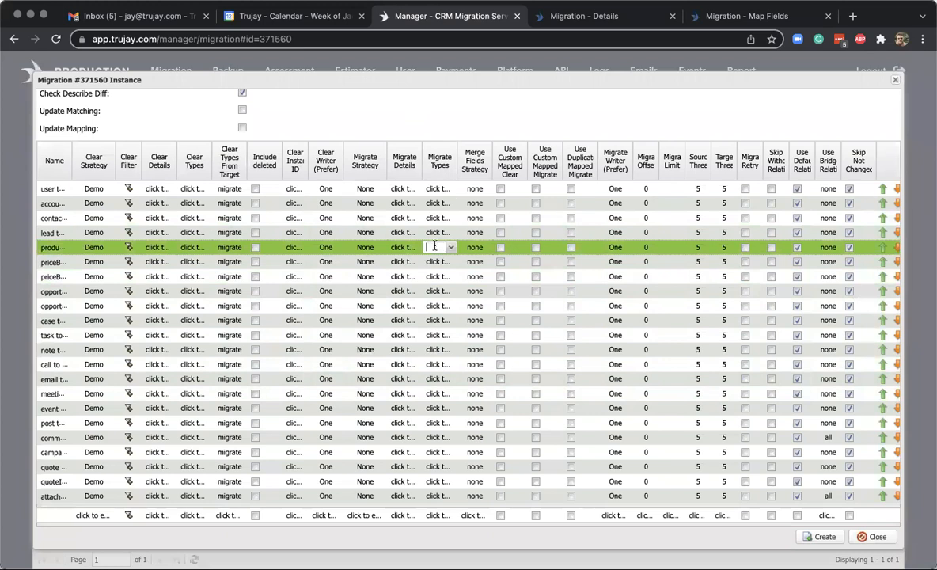
left_click(451, 248)
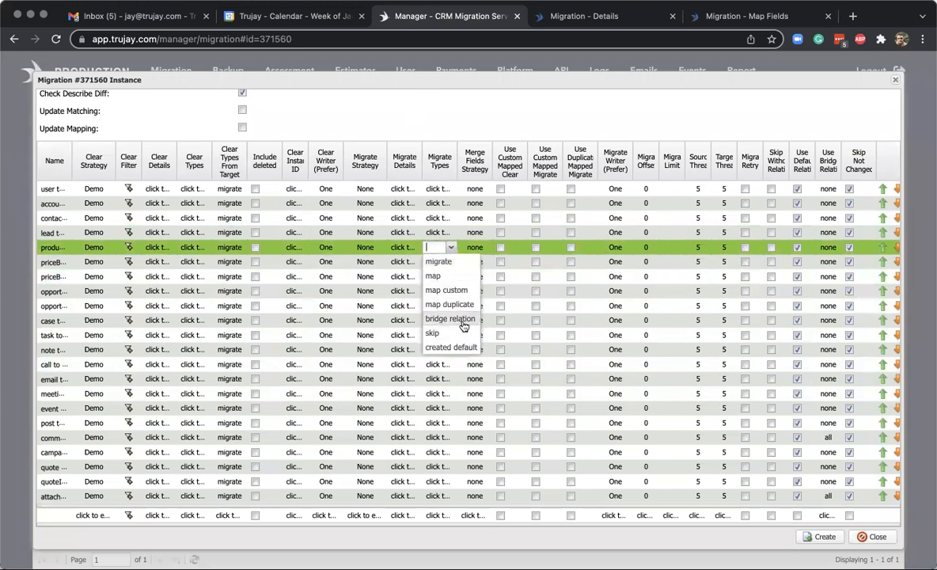
left_click(455, 128)
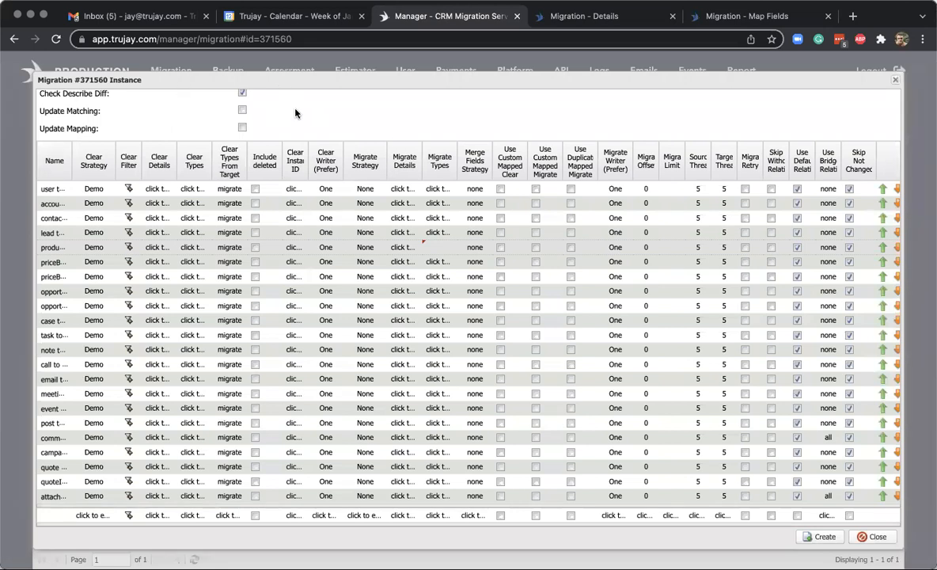
scroll(296, 114, "up", 1)
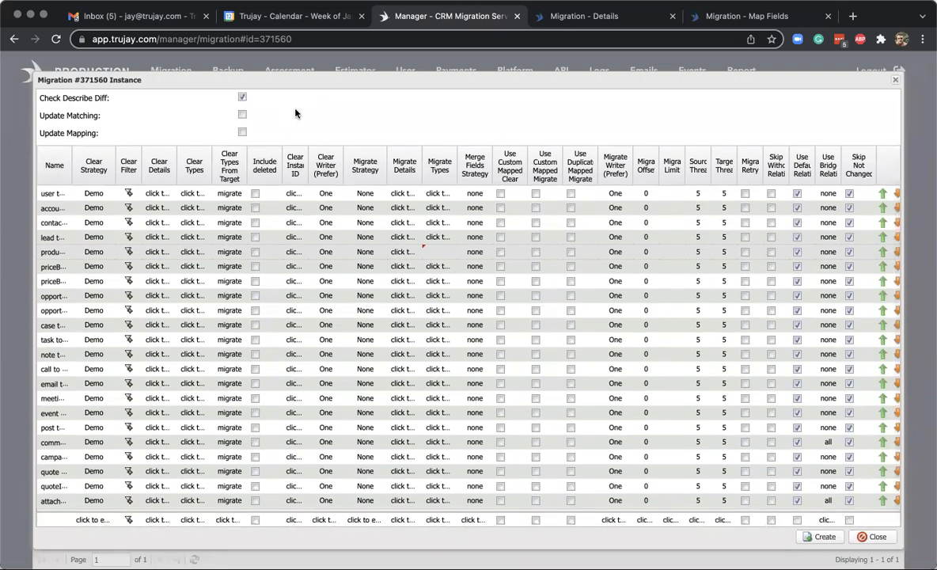
scroll(295, 114, "up", 3)
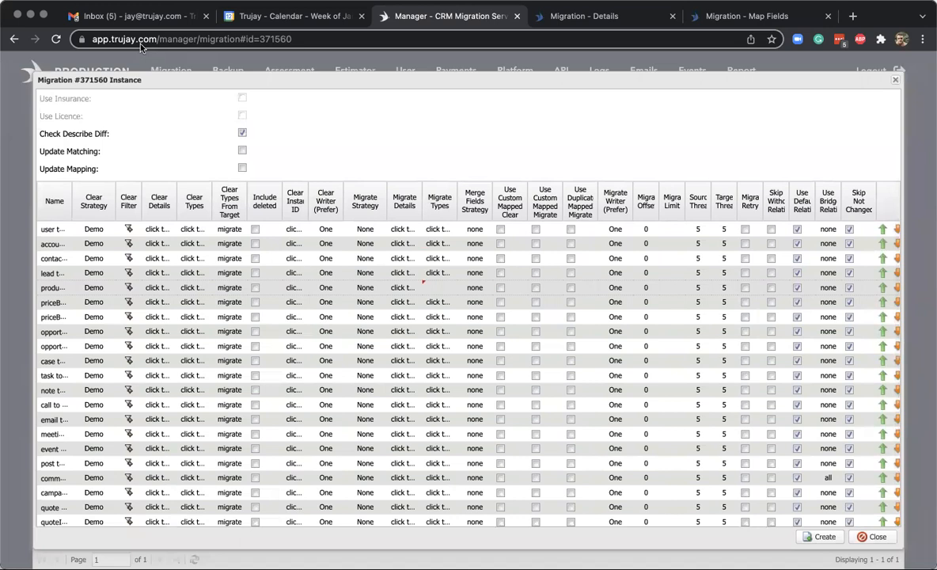
left_click(894, 84)
Review the record counts per entity in the migration window once more
scroll(439, 242, "up", 5)
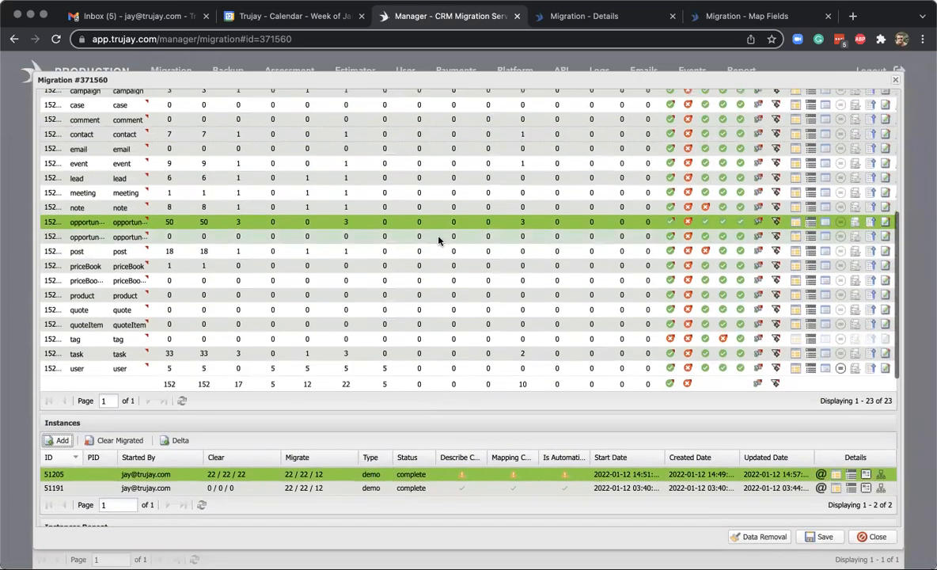
scroll(440, 241, "up", 5)
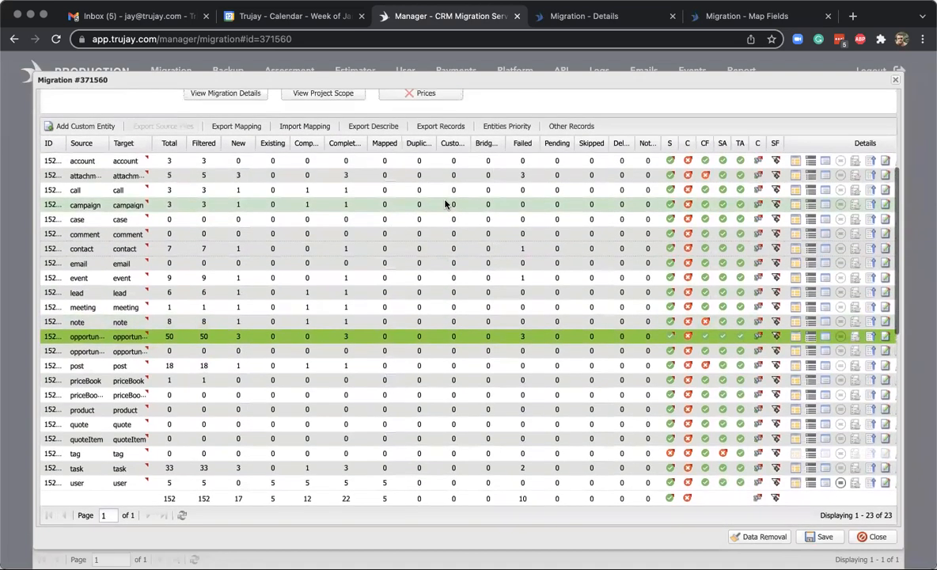
scroll(446, 204, "down", 1)
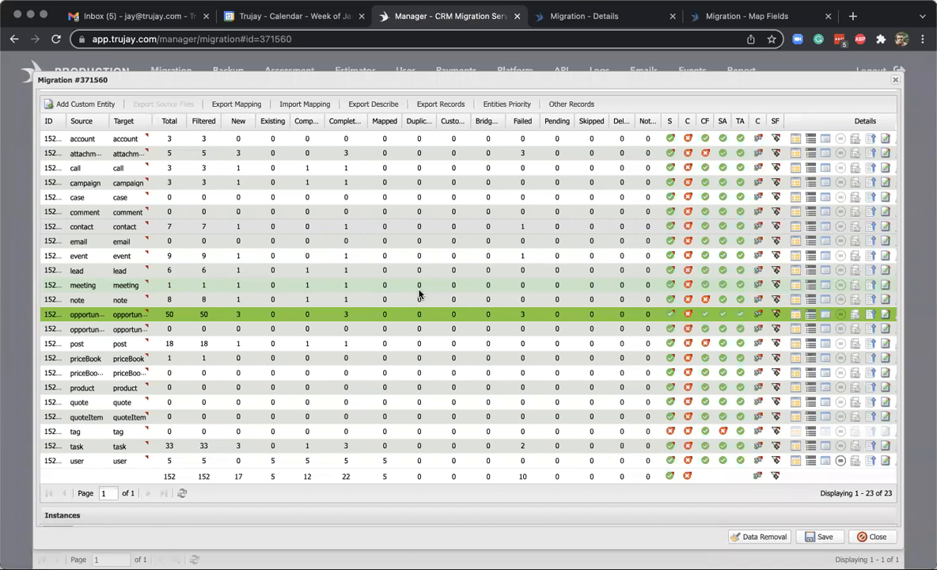
scroll(419, 258, "up", 3)
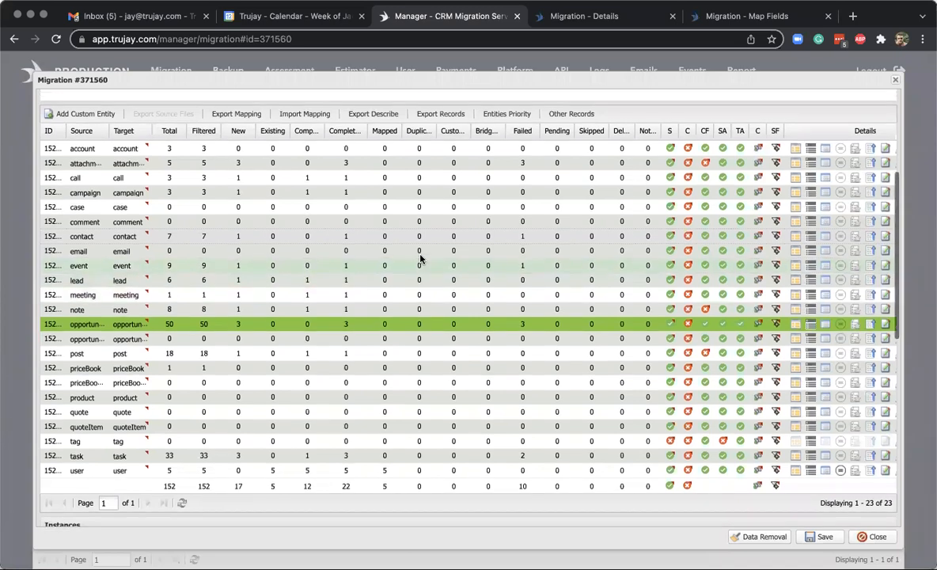
scroll(419, 259, "down", 1)
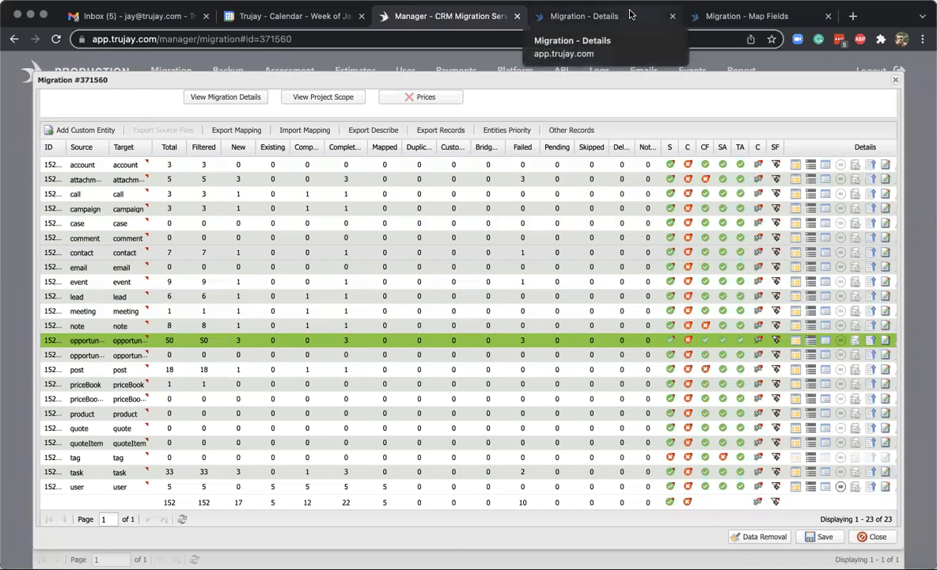
Switch to the wizard's field mapping page, start and confirm the free sample migration, and dismiss the notification
left_click(741, 18)
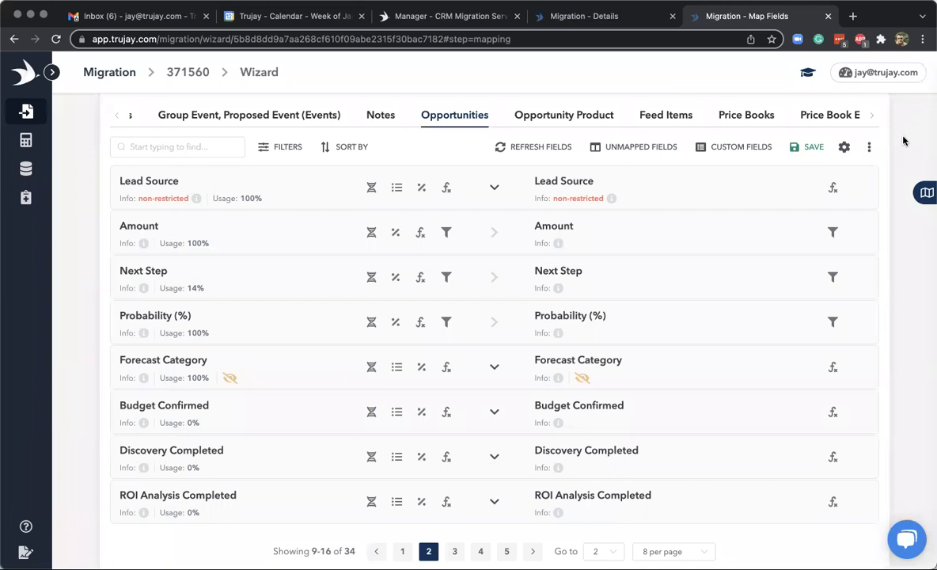
scroll(903, 143, "down", 2)
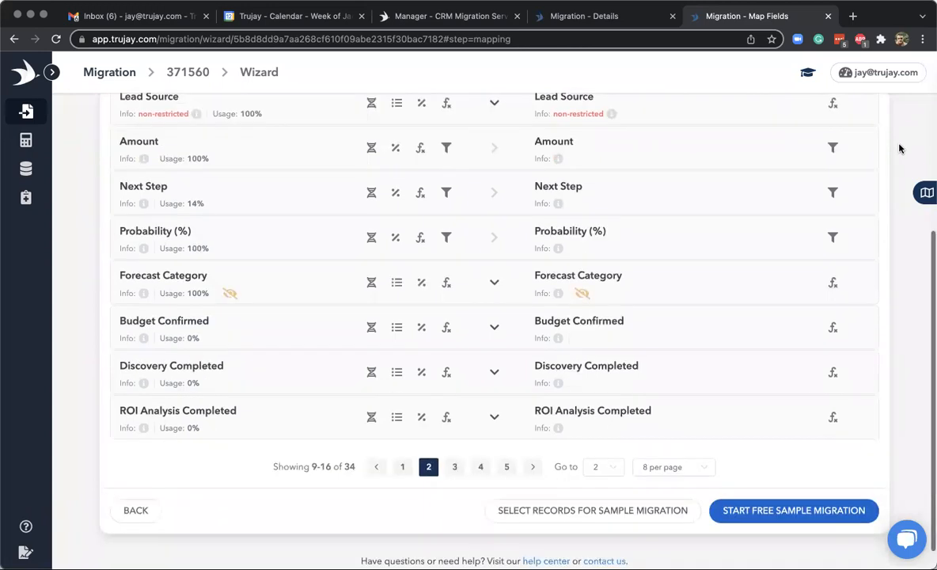
scroll(901, 147, "up", 4)
scroll(871, 147, "up", 1)
scroll(843, 146, "down", 5)
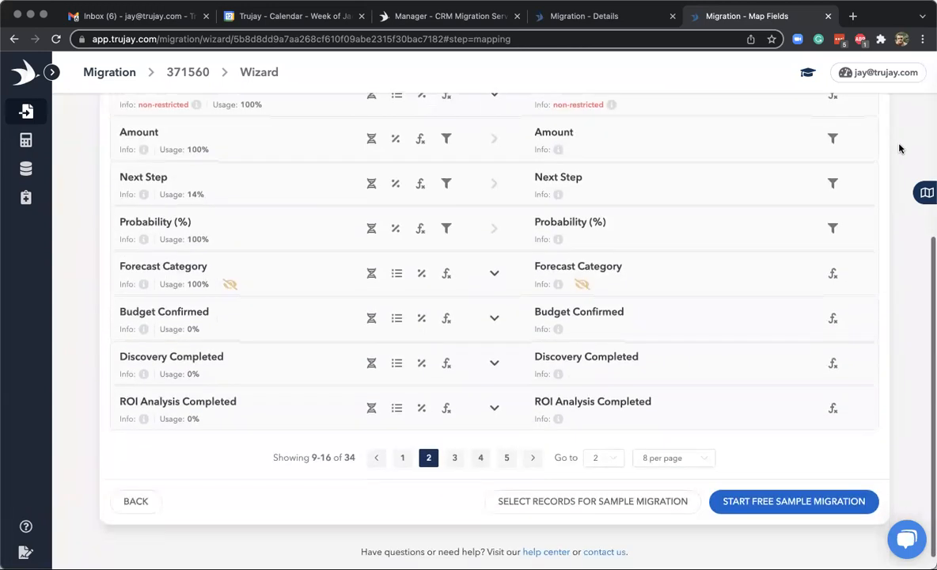
scroll(843, 442, "up", 3)
scroll(833, 429, "down", 3)
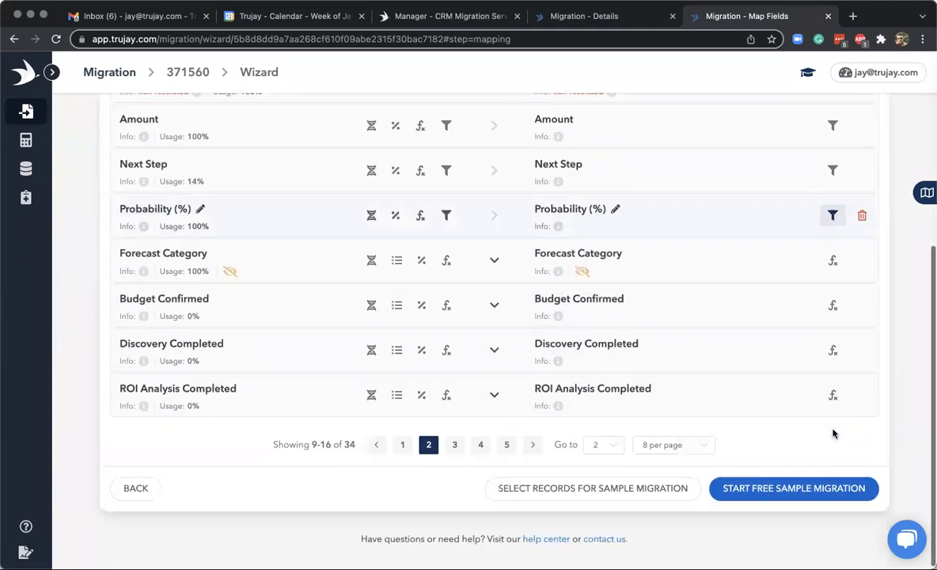
left_click(789, 488)
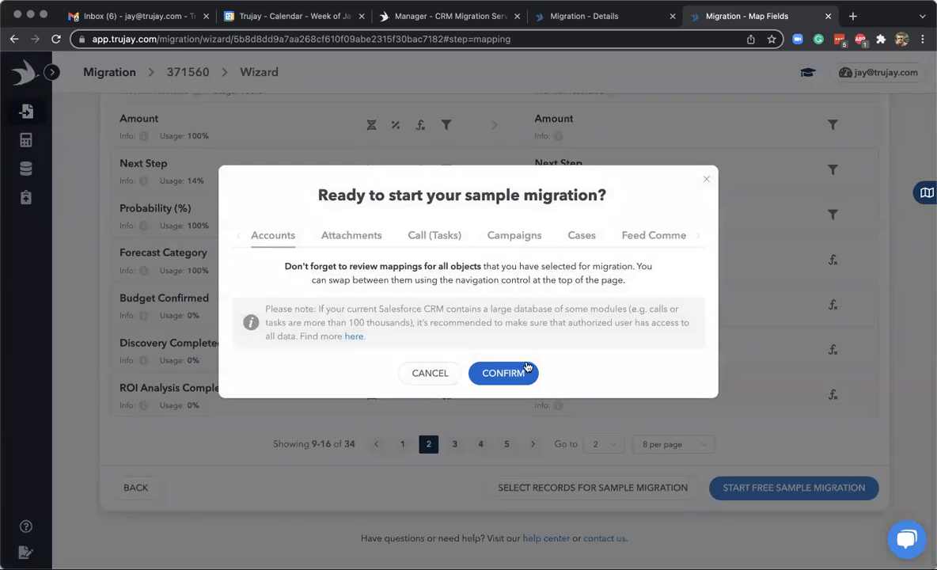
left_click(499, 379)
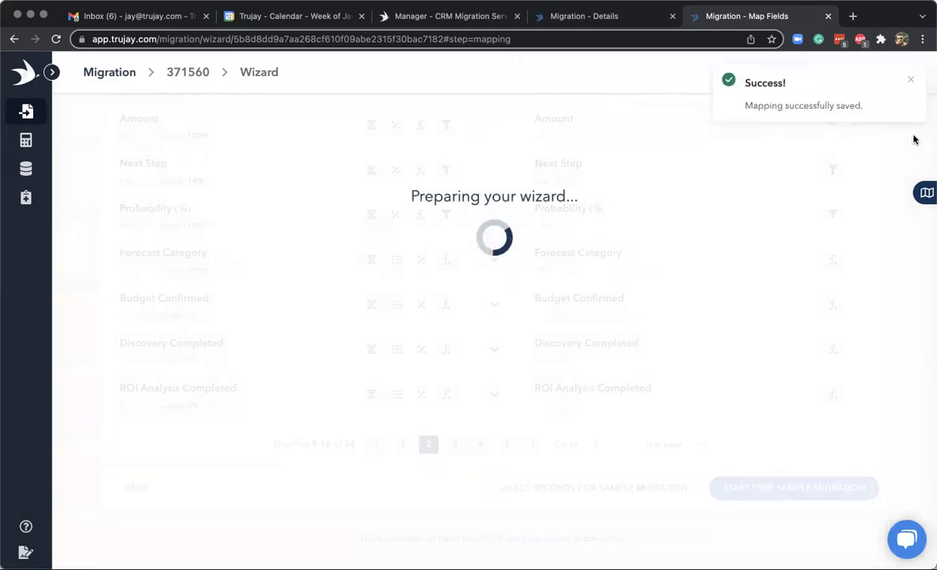
left_click(910, 79)
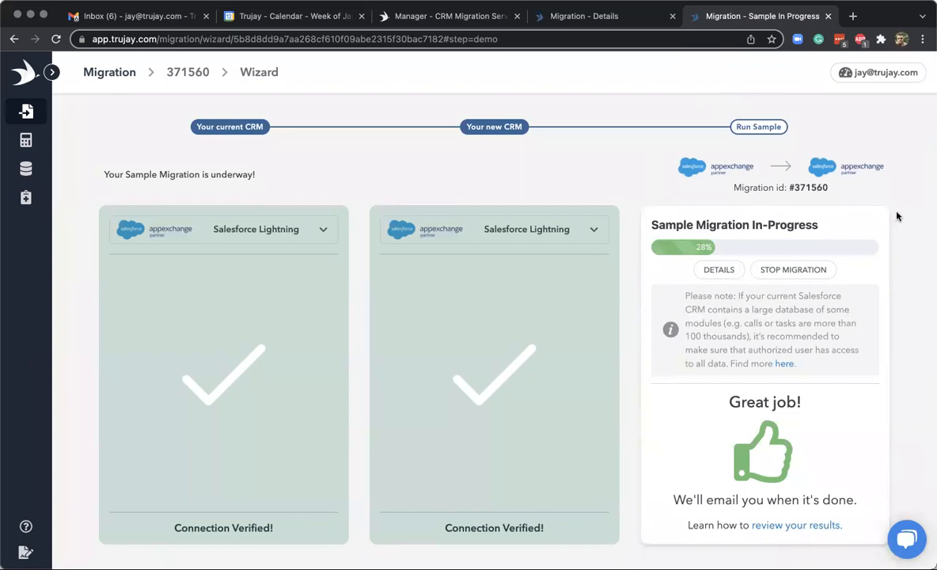
Open the support chat on the sample migration progress page and close it again
scroll(901, 251, "down", 1)
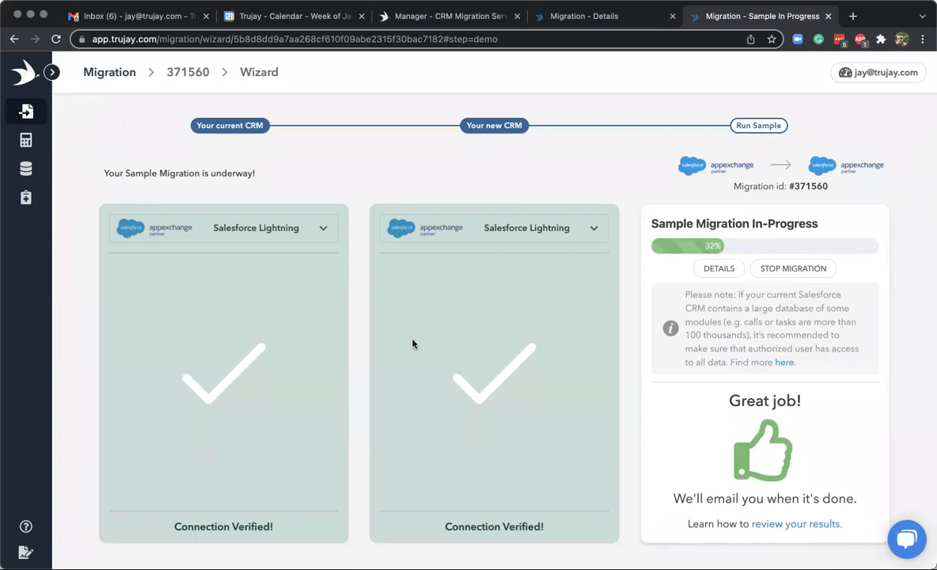
left_click(912, 540)
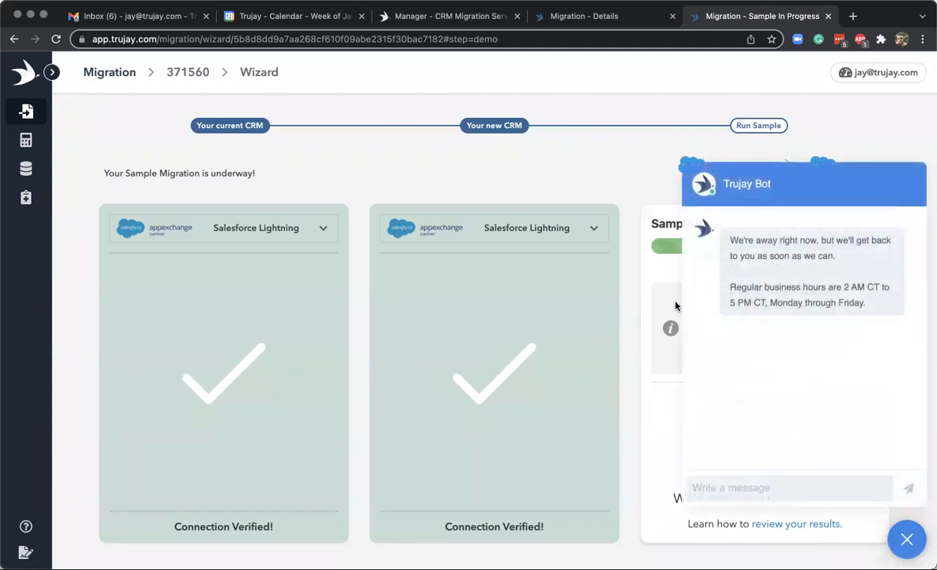
left_click(907, 539)
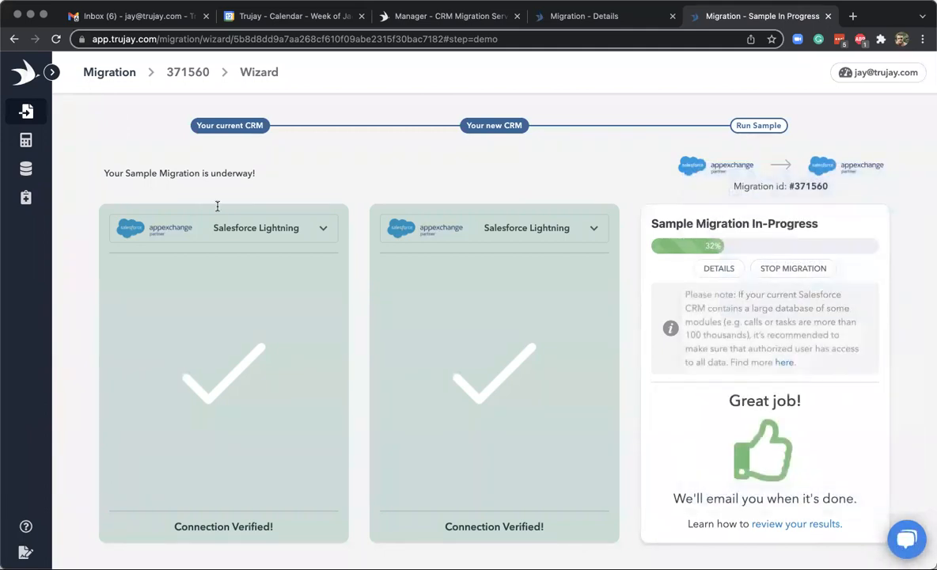